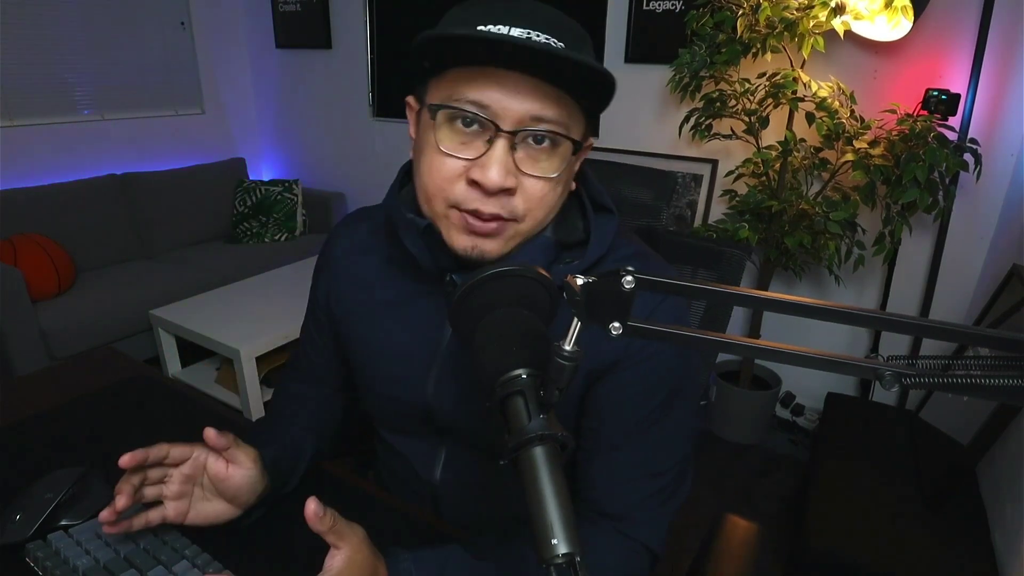
Look through the Canva homepage's feature sections, design categories and template gallery
scroll(550, 132, "down", 10)
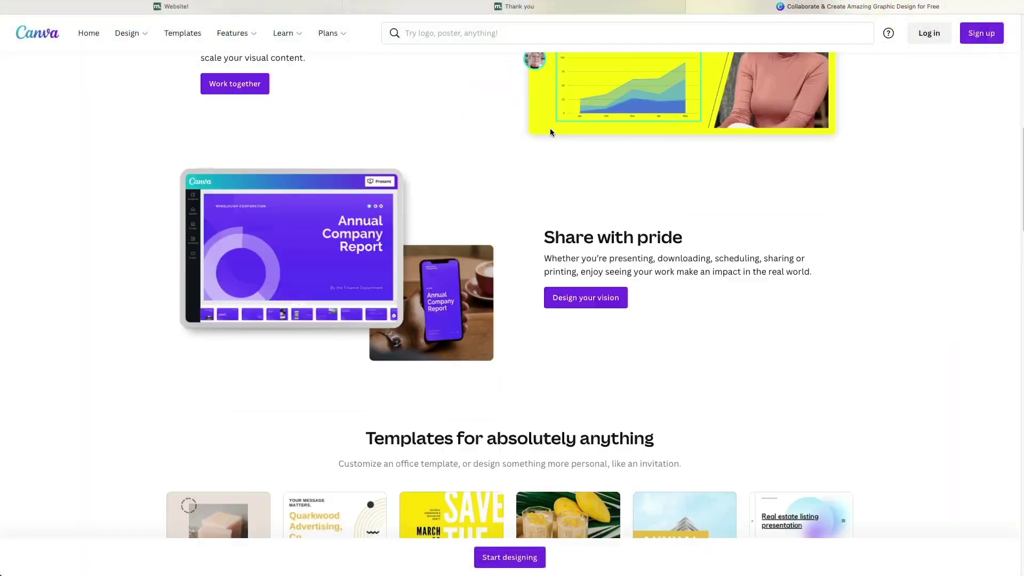
scroll(550, 133, "down", 2)
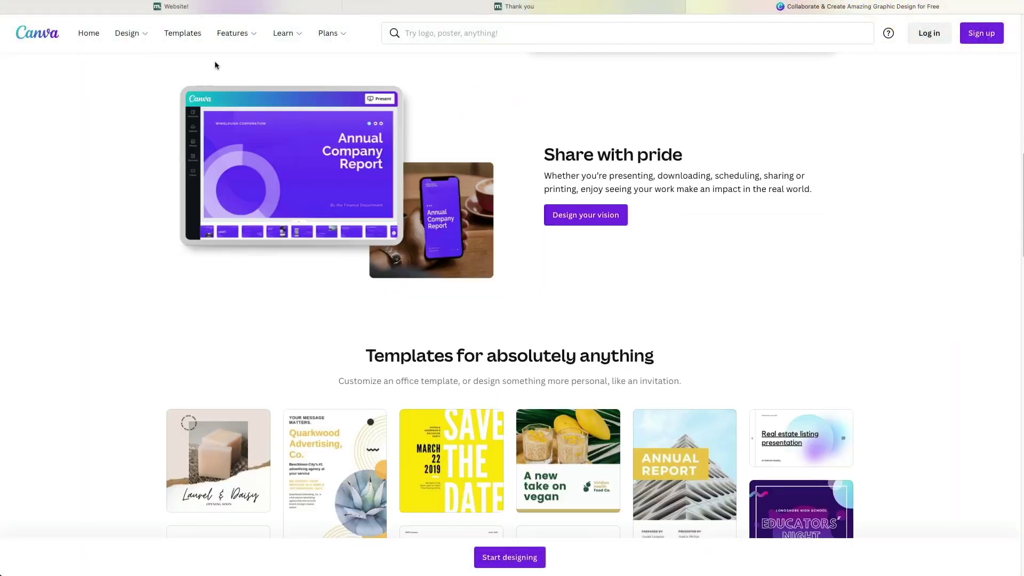
mouse_move(120, 55)
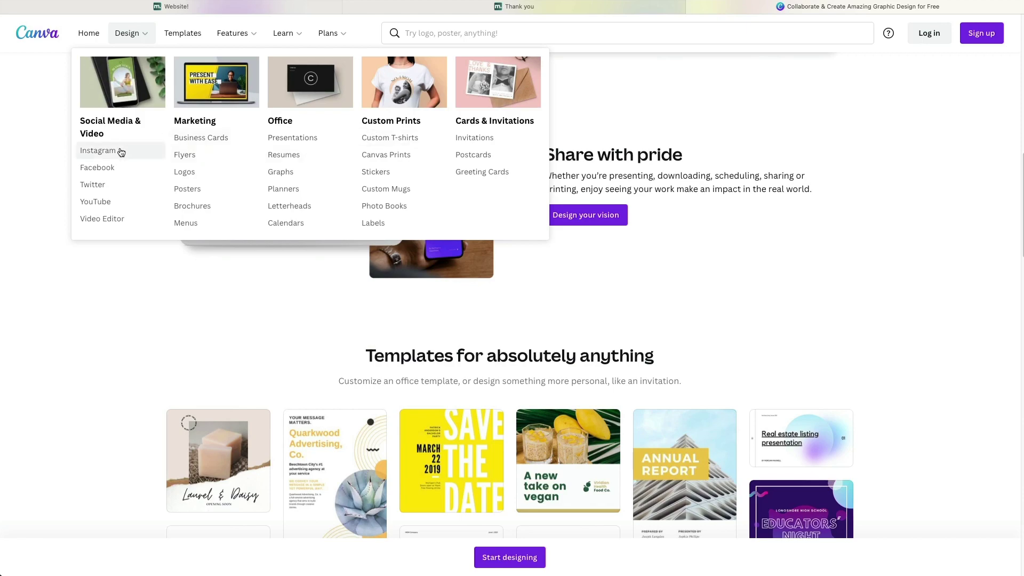
scroll(435, 198, "up", 7)
scroll(435, 198, "down", 5)
scroll(435, 201, "down", 15)
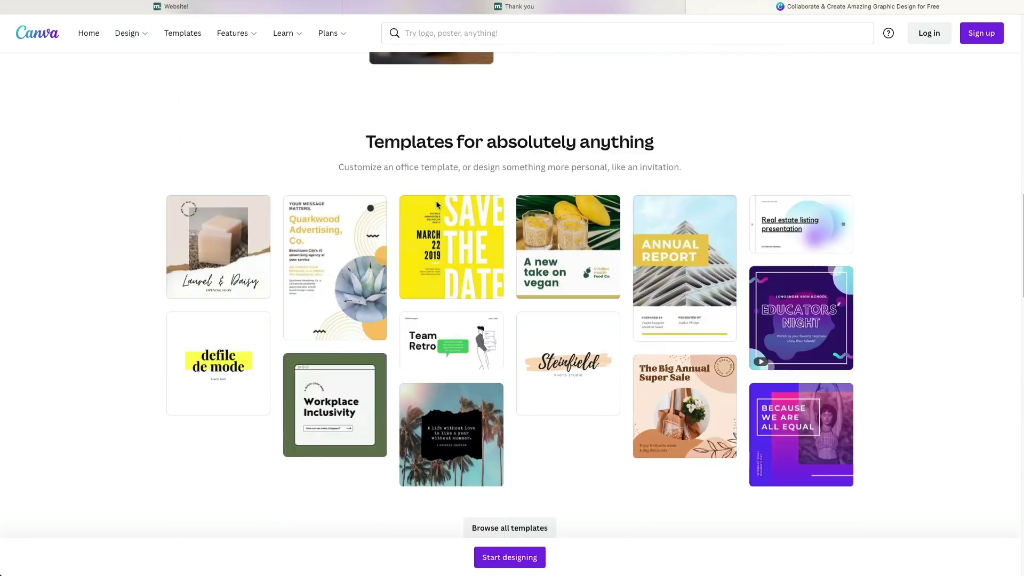
scroll(435, 199, "down", 14)
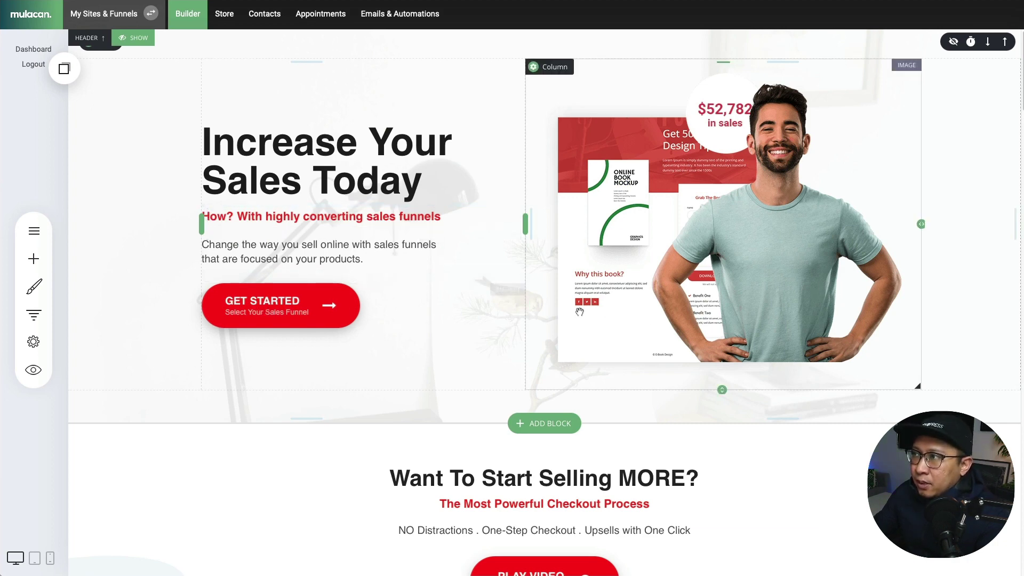
Switch to Canva, search the design types for "webs", create a blank Website design and dismiss the new websites experience offer
left_click(679, 166)
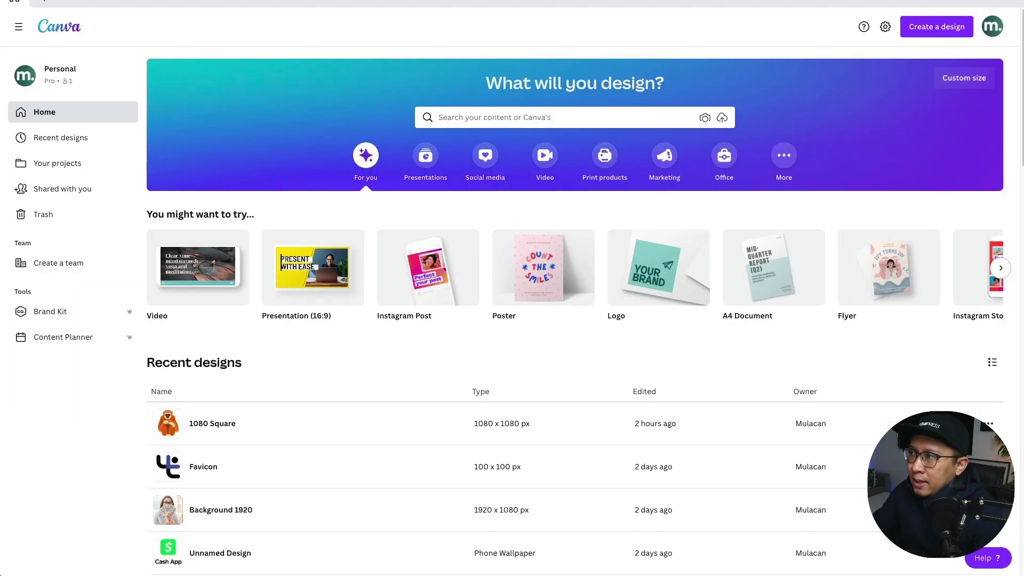
scroll(368, 336, "down", 1)
scroll(368, 336, "down", 3)
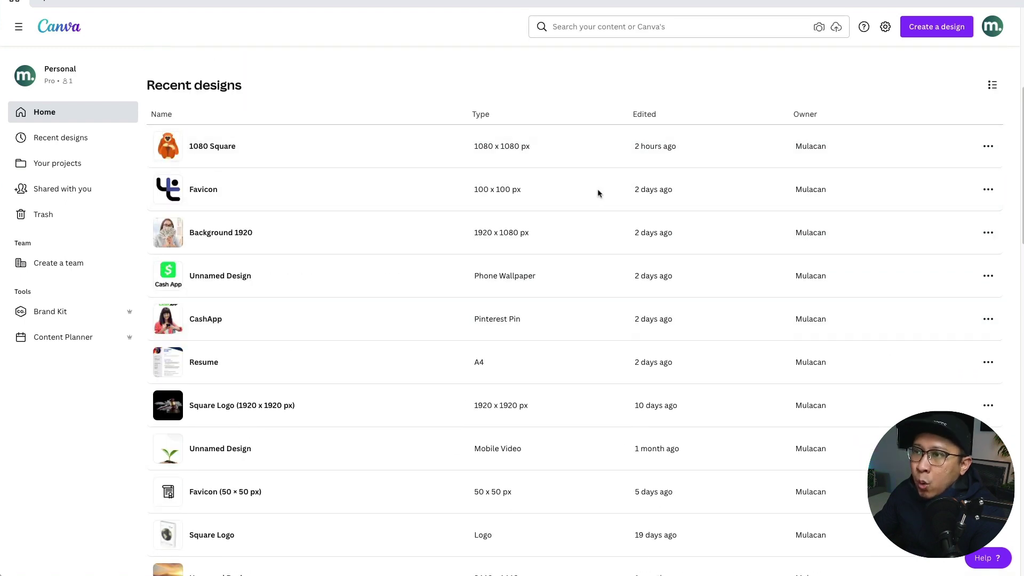
scroll(395, 137, "up", 4)
left_click(917, 32)
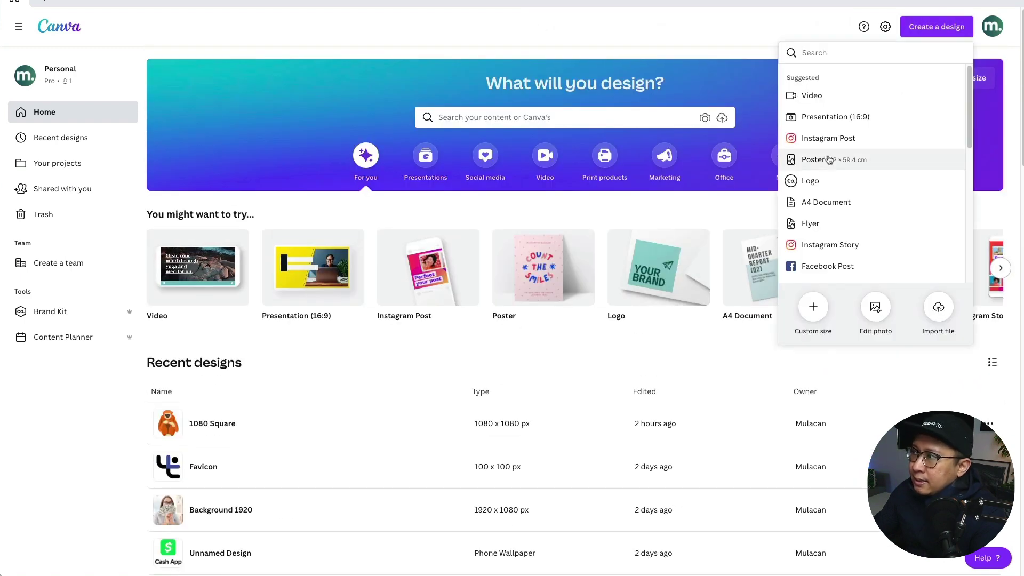
scroll(830, 217, "down", 4)
scroll(853, 160, "up", 4)
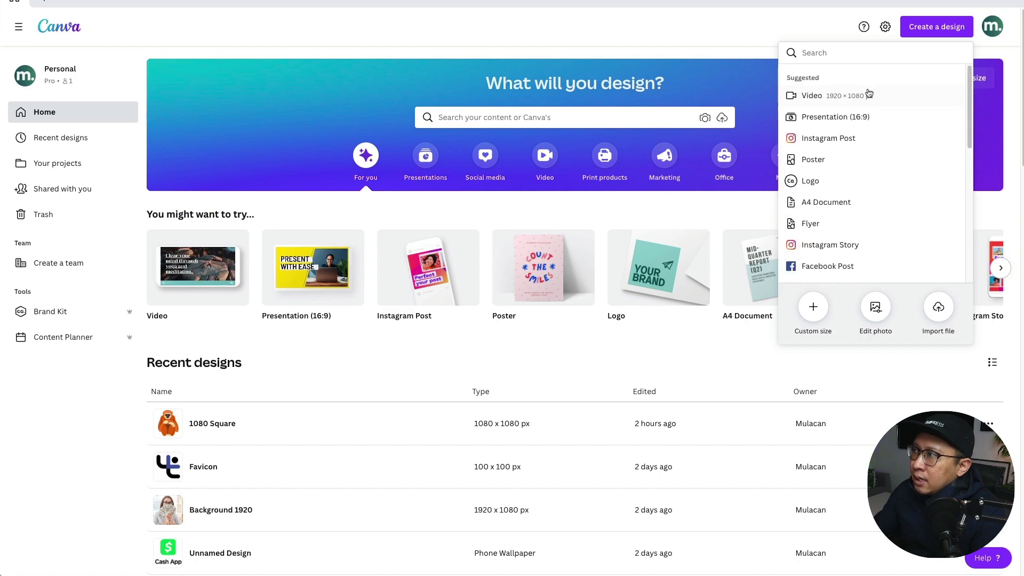
type("webs")
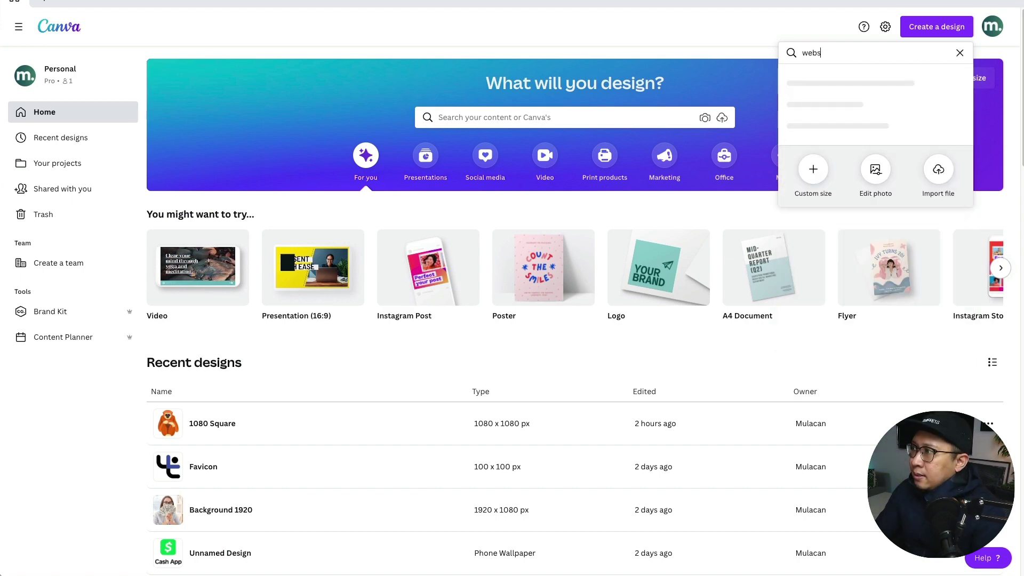
left_click(852, 78)
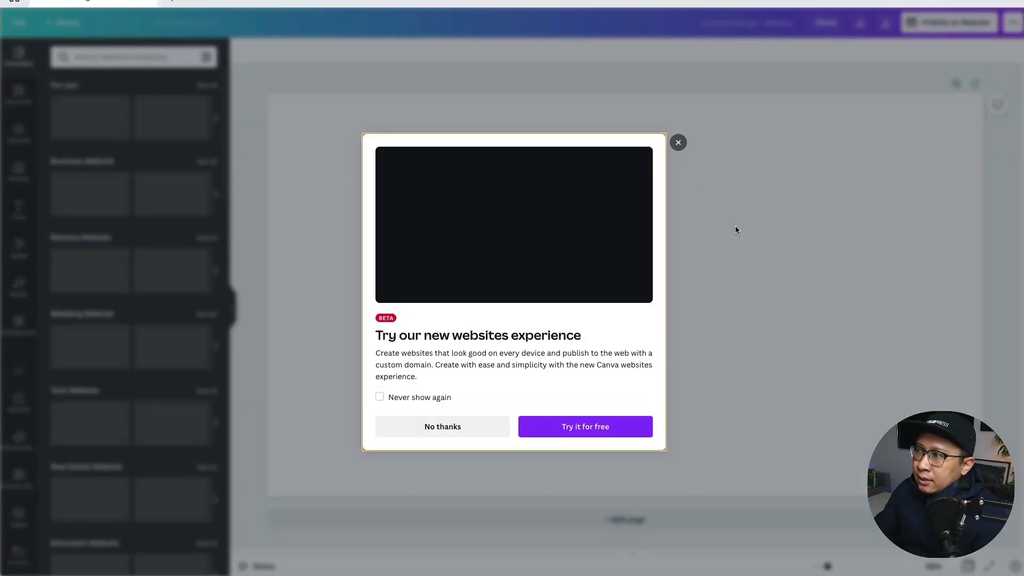
left_click(740, 237)
left_click(61, 24)
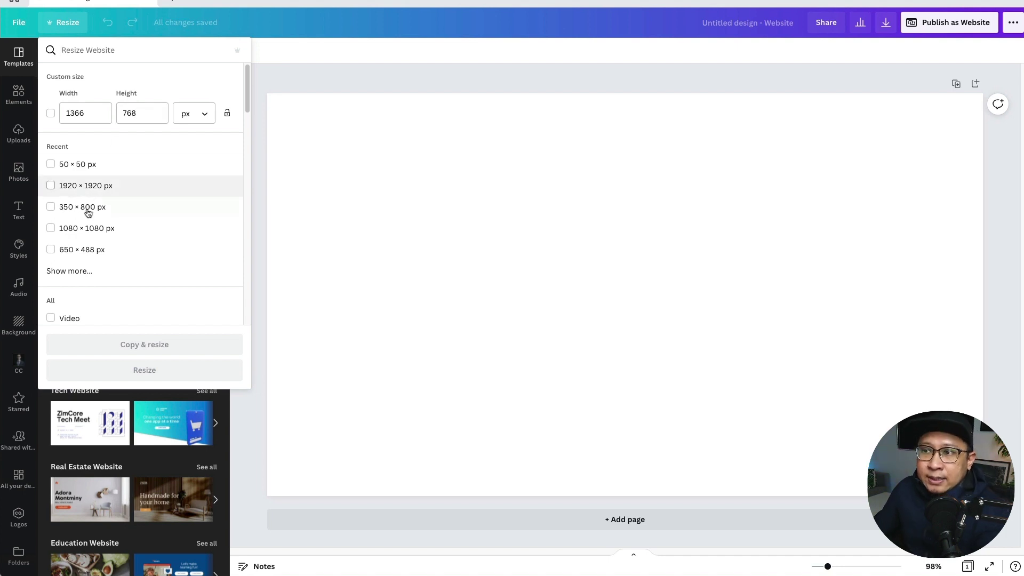
left_click(91, 112)
double_click(91, 112)
type("19")
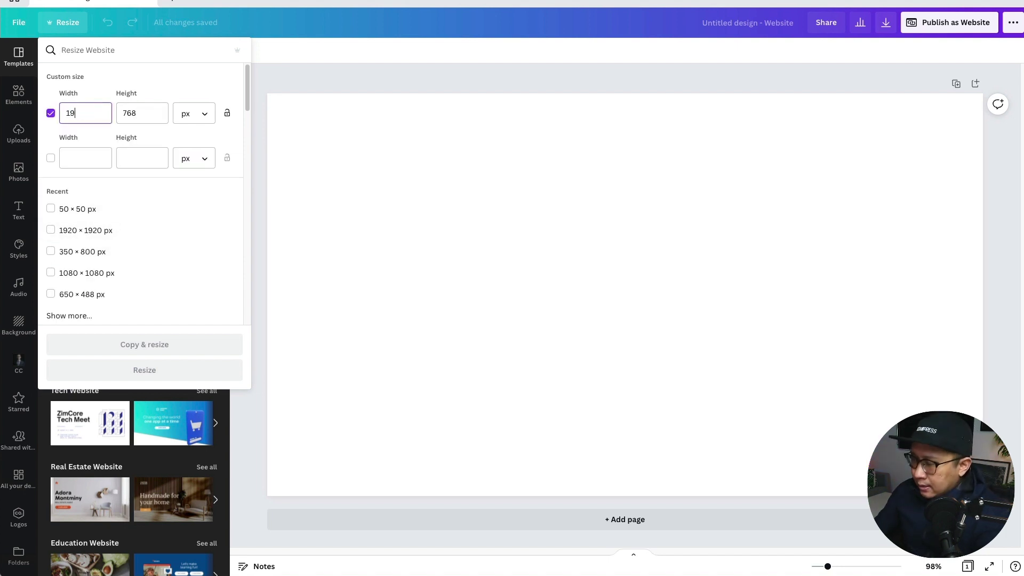
type("20")
key("Tab")
type("1080")
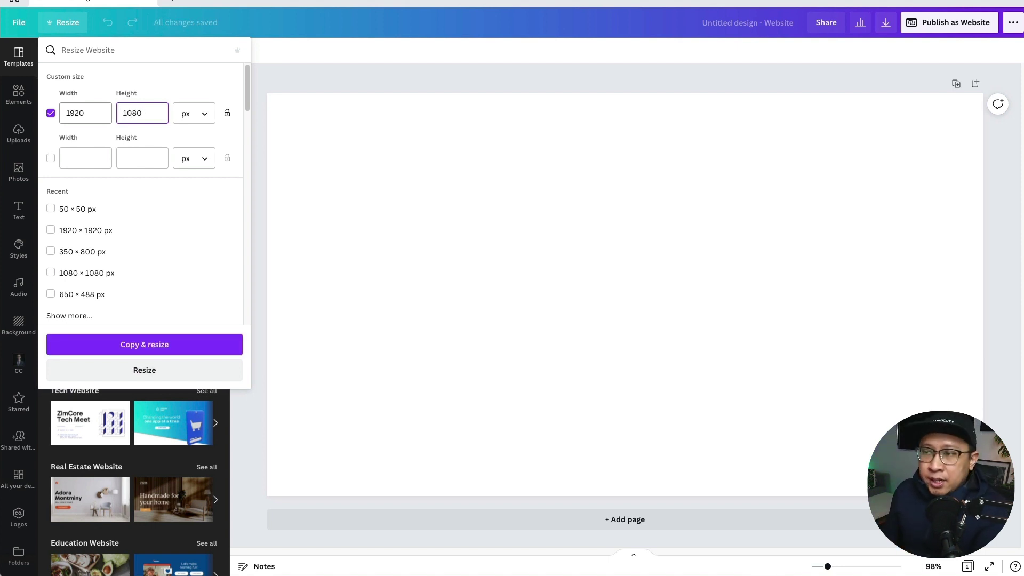
left_click(375, 272)
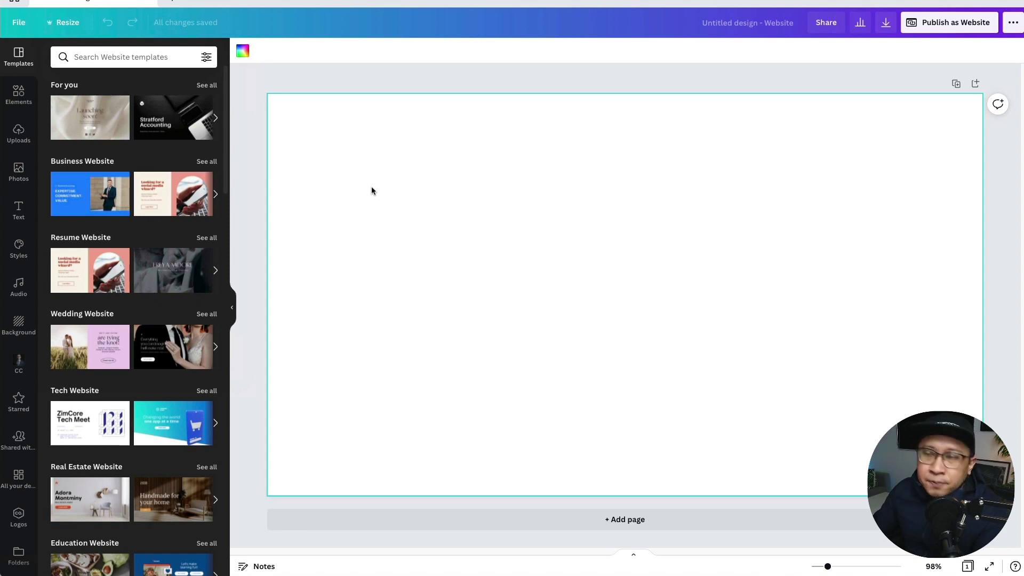
left_click(20, 23)
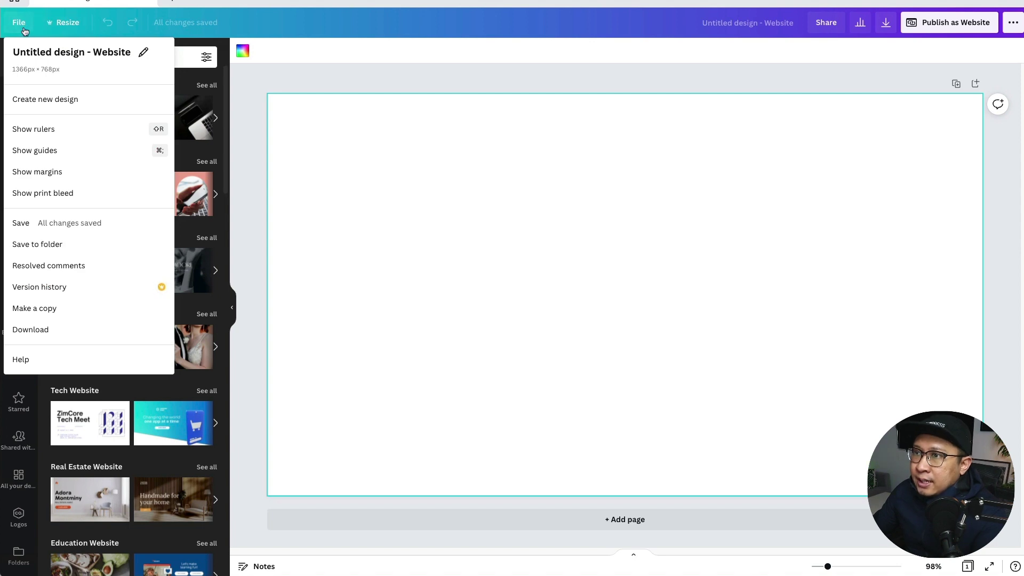
left_click(24, 31)
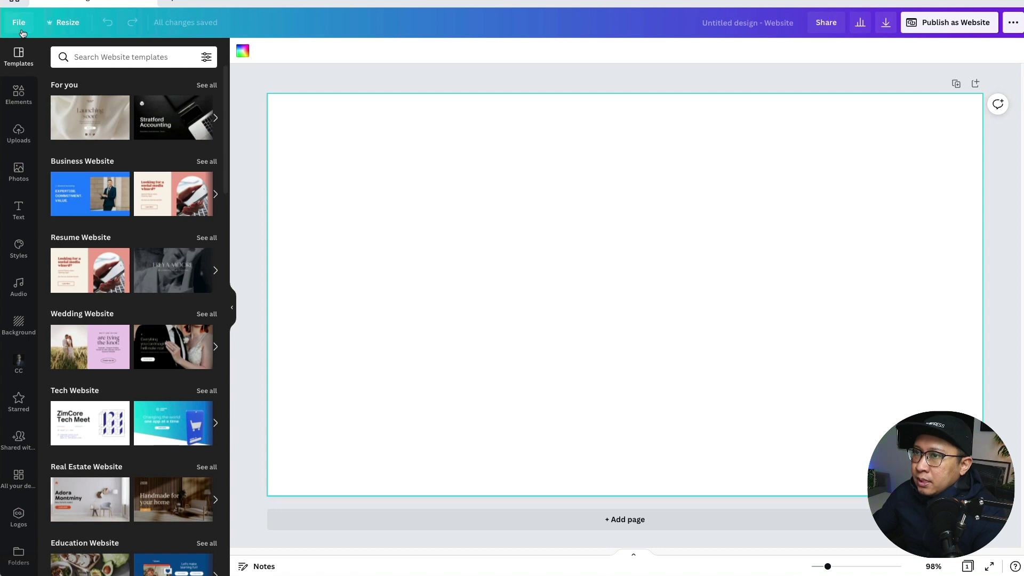
Resize the website design to a custom width of 1080 px
left_click(63, 21)
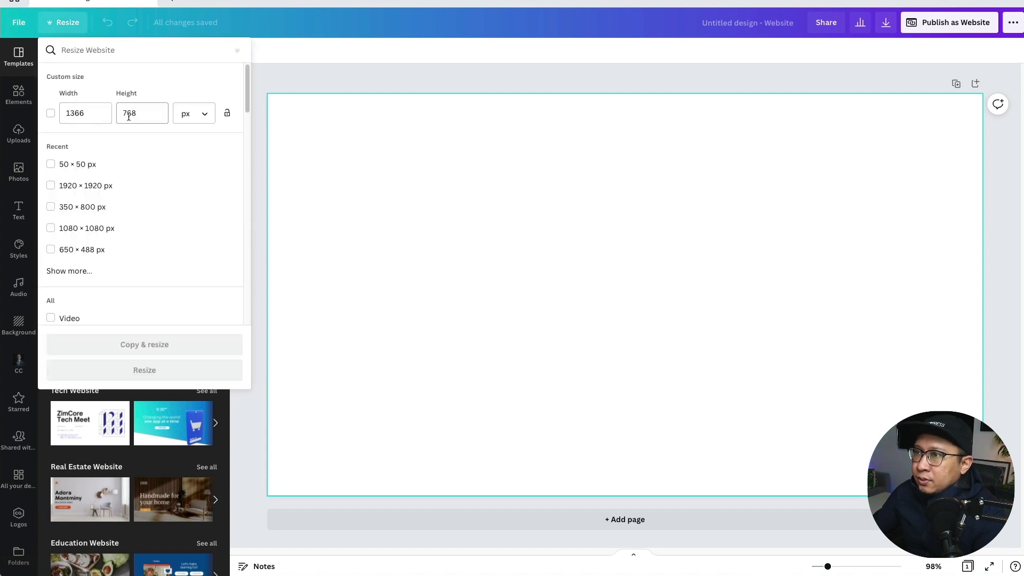
left_click(80, 113)
double_click(77, 113)
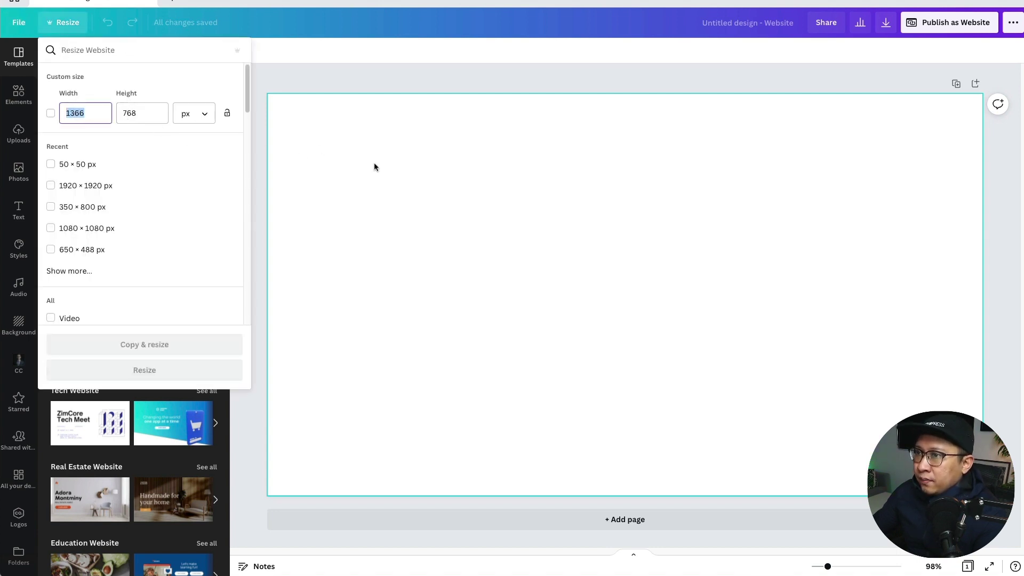
type("1080")
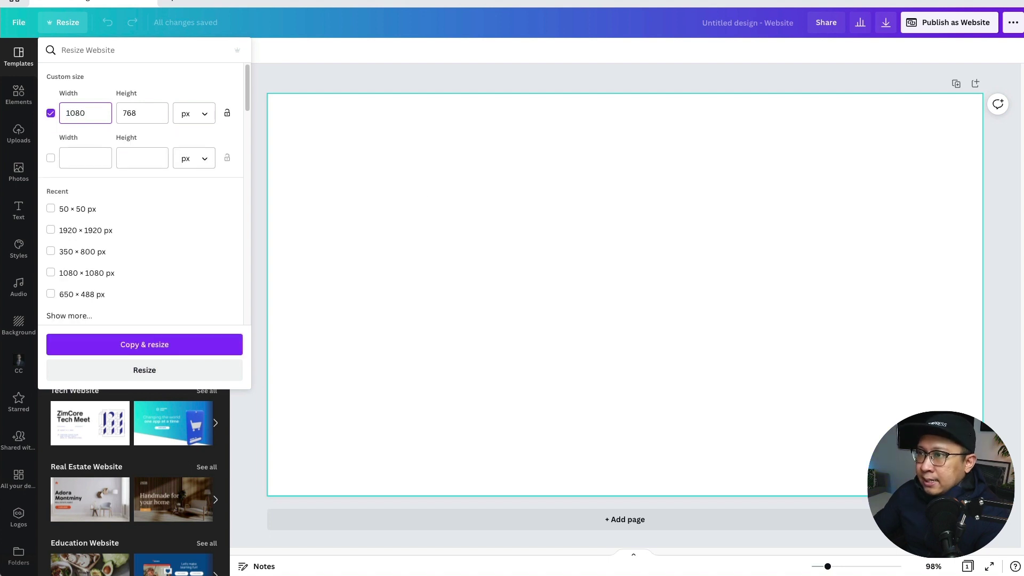
left_click(146, 370)
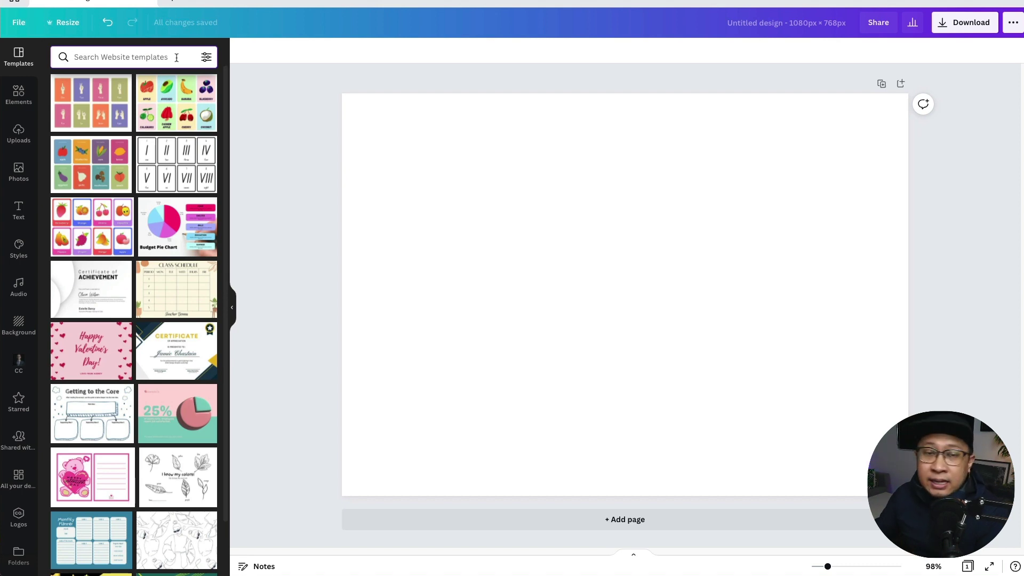
Search the Elements library for "borders"
left_click(30, 104)
left_click(118, 57)
type("borders")
key("Return")
Replace the elements search with "smiling lady" and run it
double_click(91, 58)
left_click(90, 59)
double_click(88, 59)
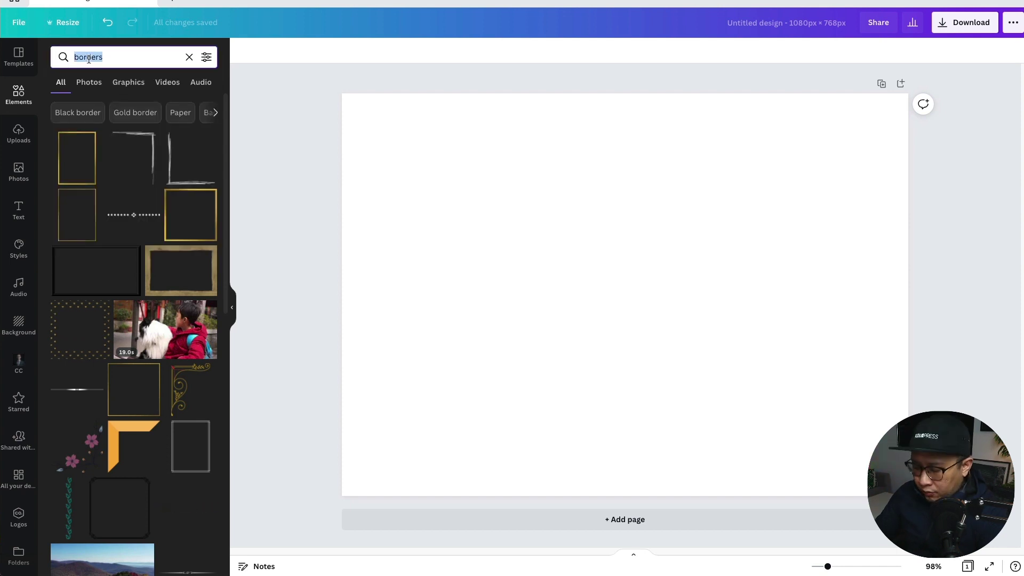
type("smiling")
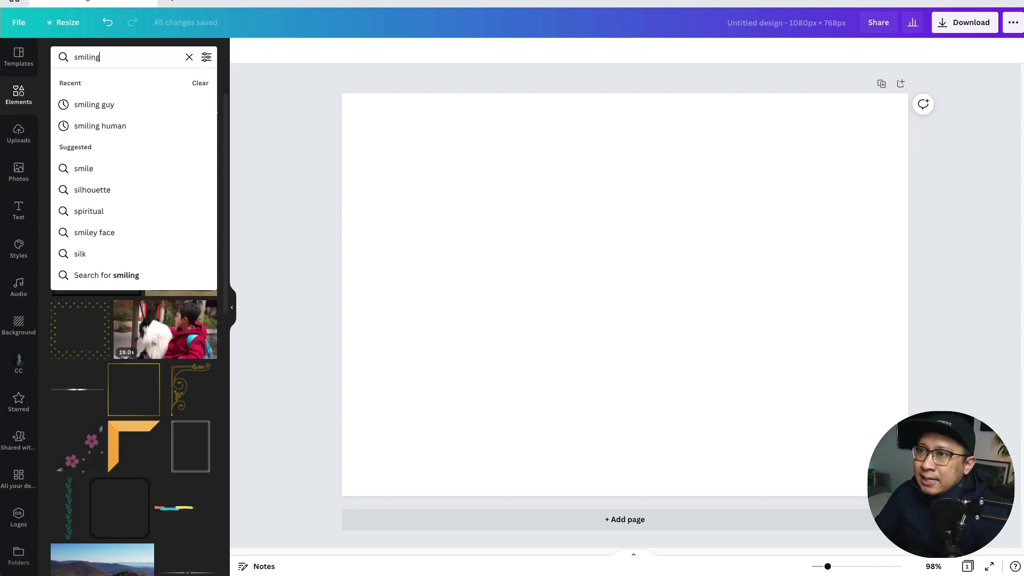
type(" lady")
key("Return")
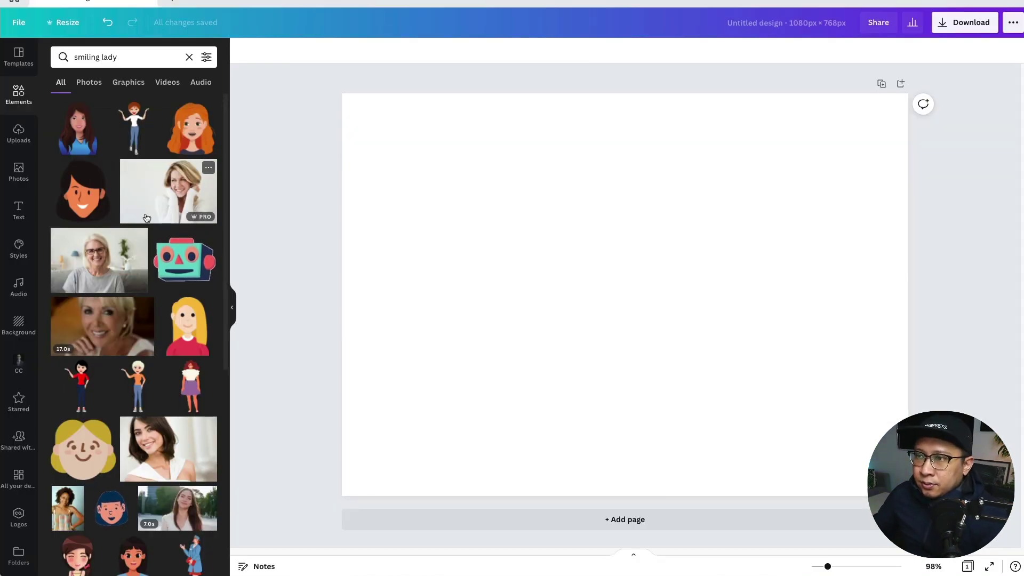
Find the photo of the smiling blonde woman in a red turtleneck holding a phone and add it to the page
scroll(135, 277, "down", 3)
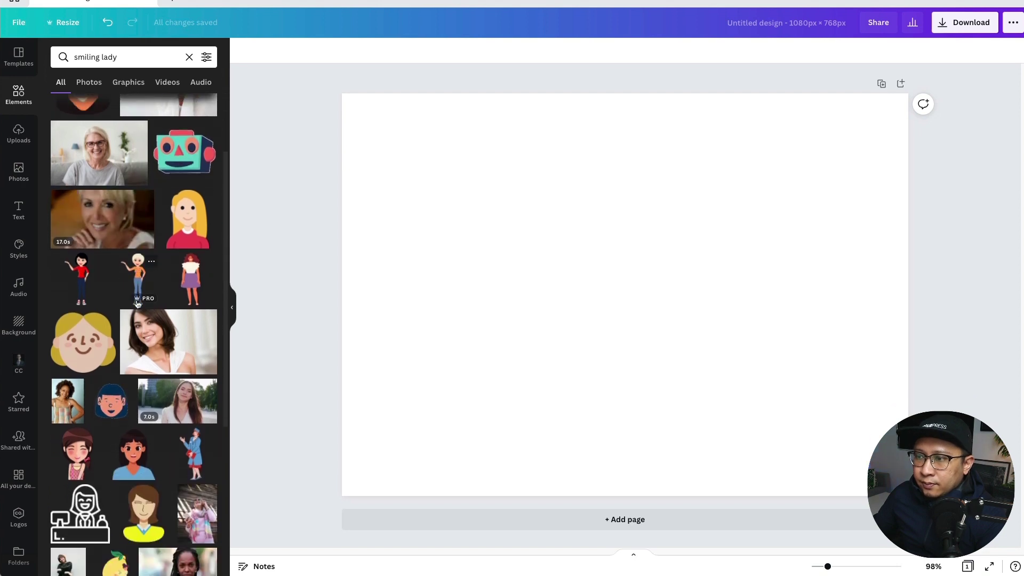
scroll(137, 303, "down", 1)
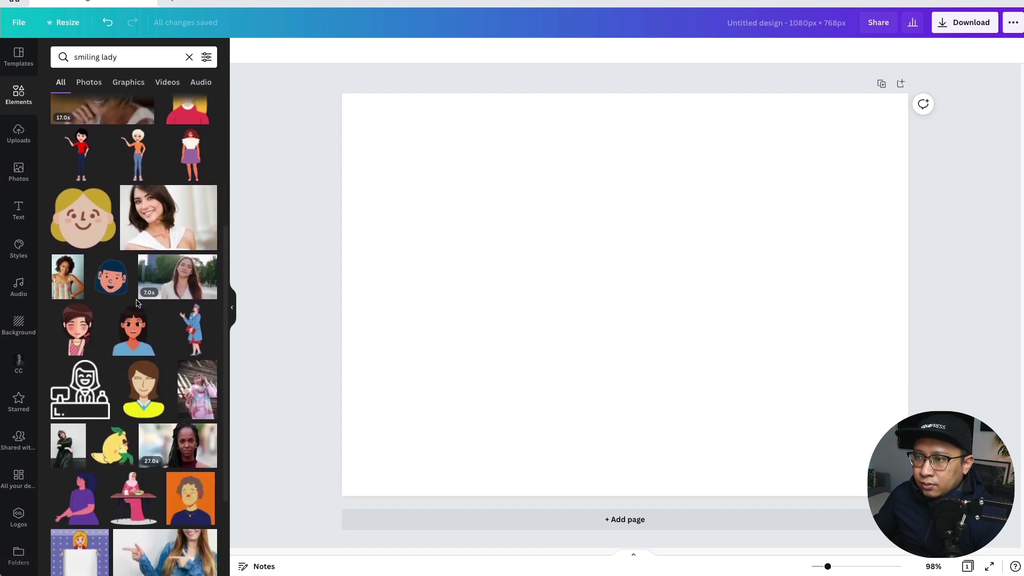
scroll(137, 303, "down", 2)
scroll(137, 304, "down", 2)
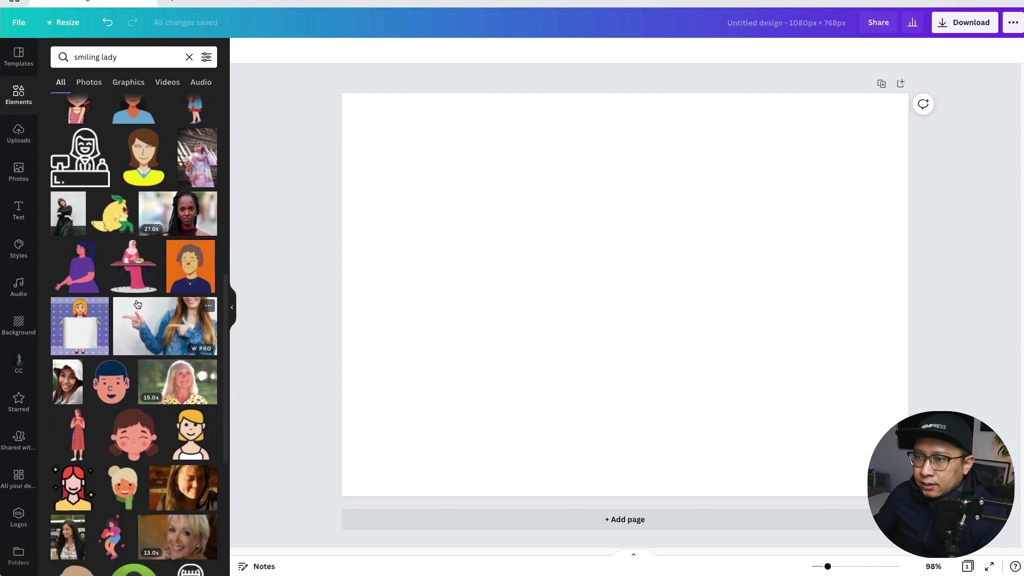
scroll(137, 303, "down", 5)
scroll(137, 304, "down", 2)
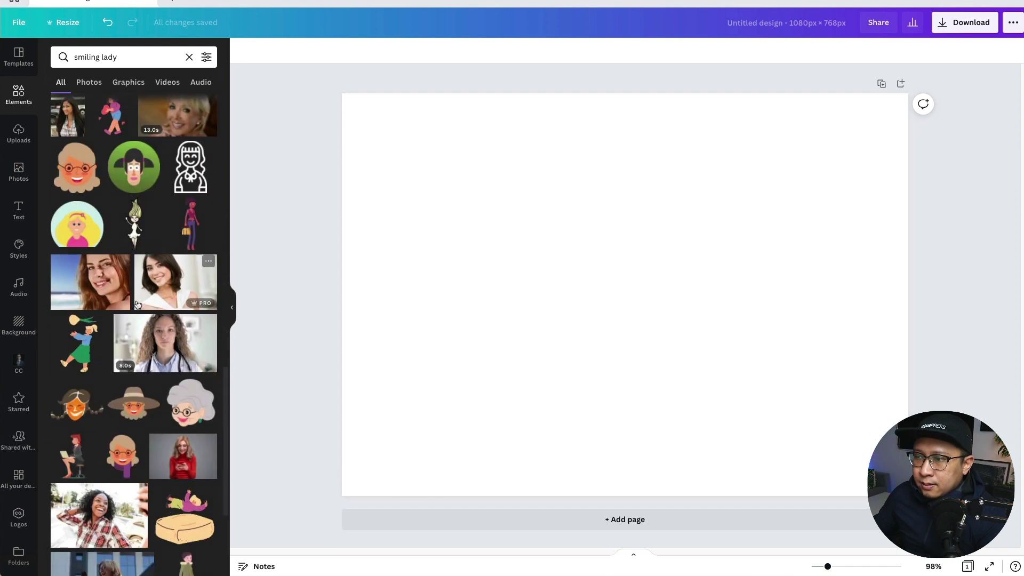
scroll(137, 304, "down", 3)
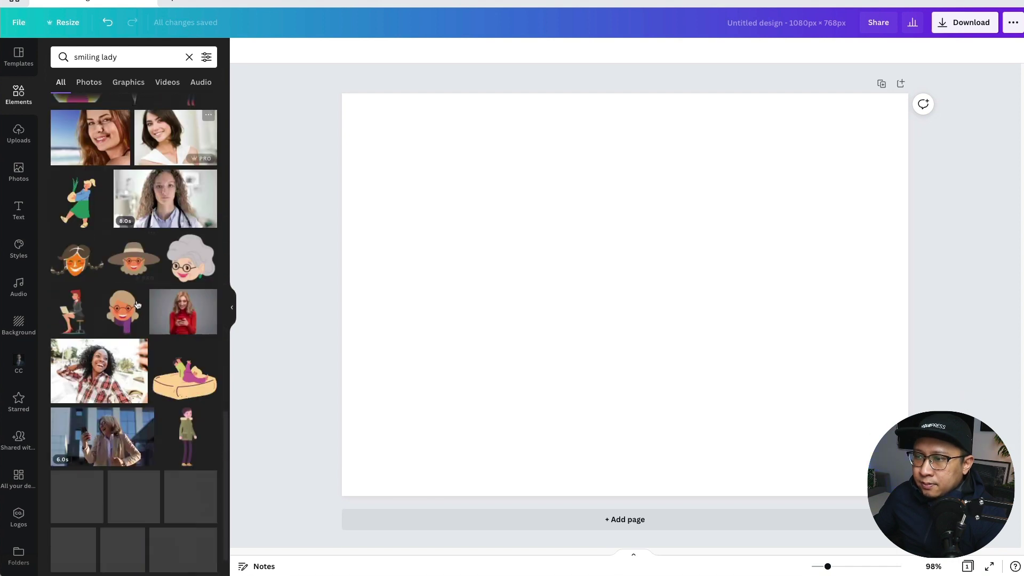
left_click(186, 297)
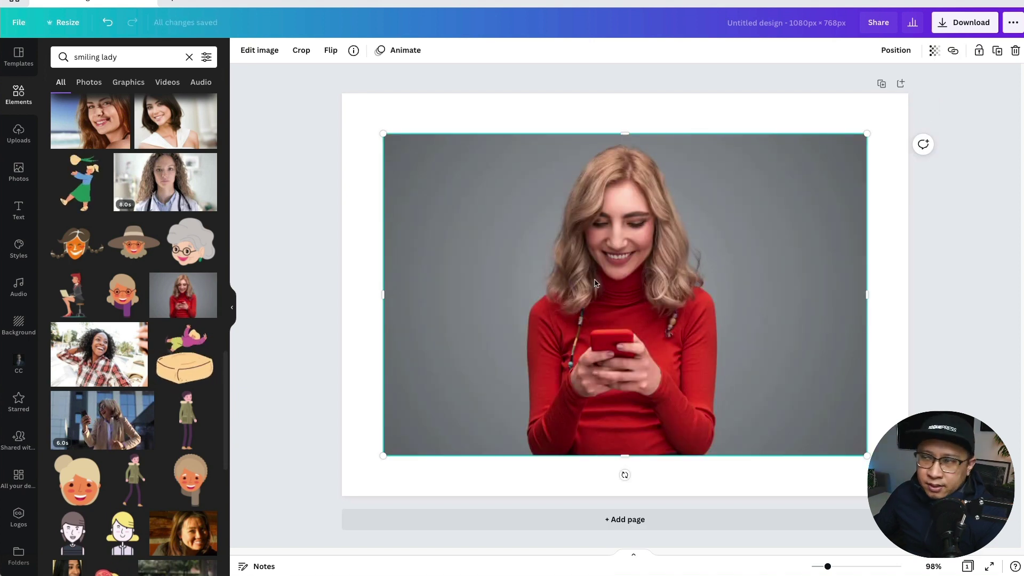
Crop both sides of the photo closer to the woman and move it to the right half of the page
left_click_drag(385, 295, 491, 294)
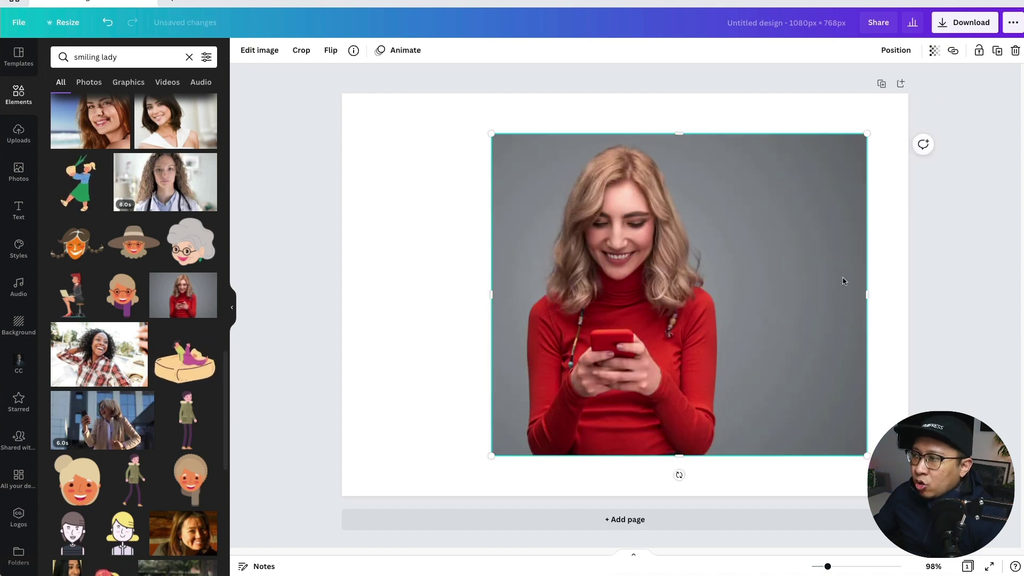
left_click_drag(861, 295, 764, 297)
left_click_drag(489, 295, 475, 295)
left_click_drag(770, 295, 778, 294)
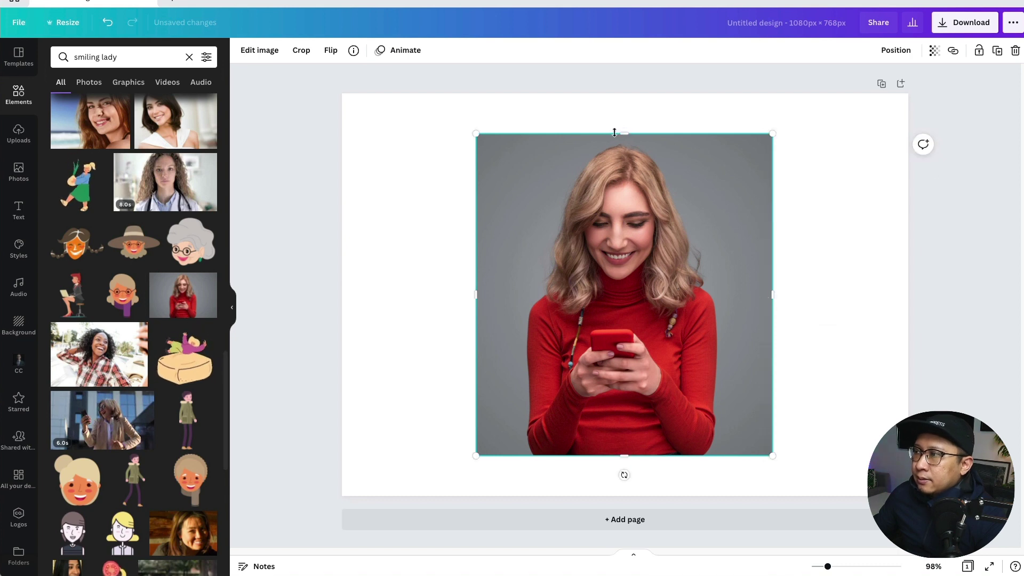
left_click_drag(620, 195, 730, 226)
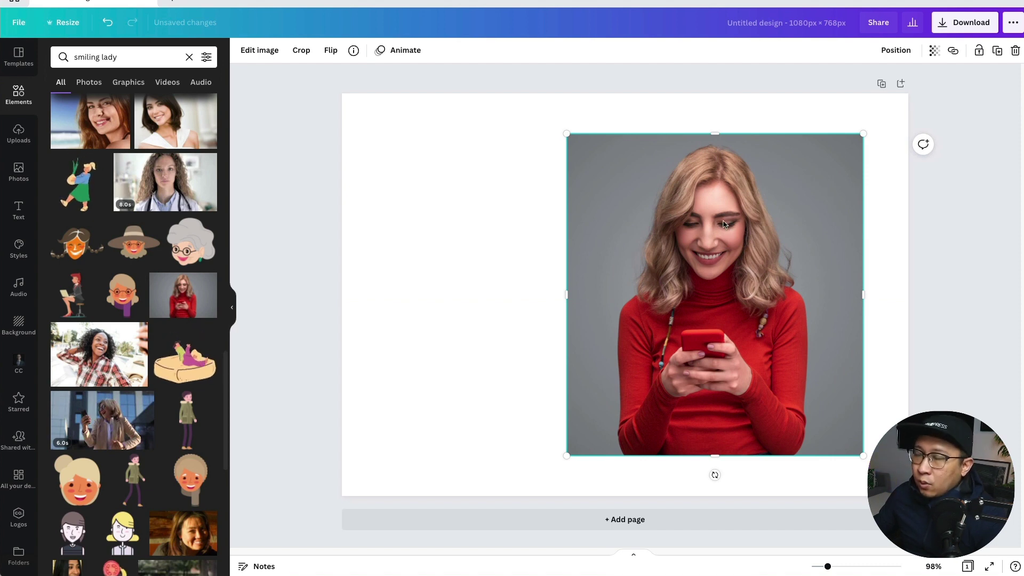
Duplicate the cropped photo and place the copy on the left half of the page, partly overlapping the original
left_click(551, 231)
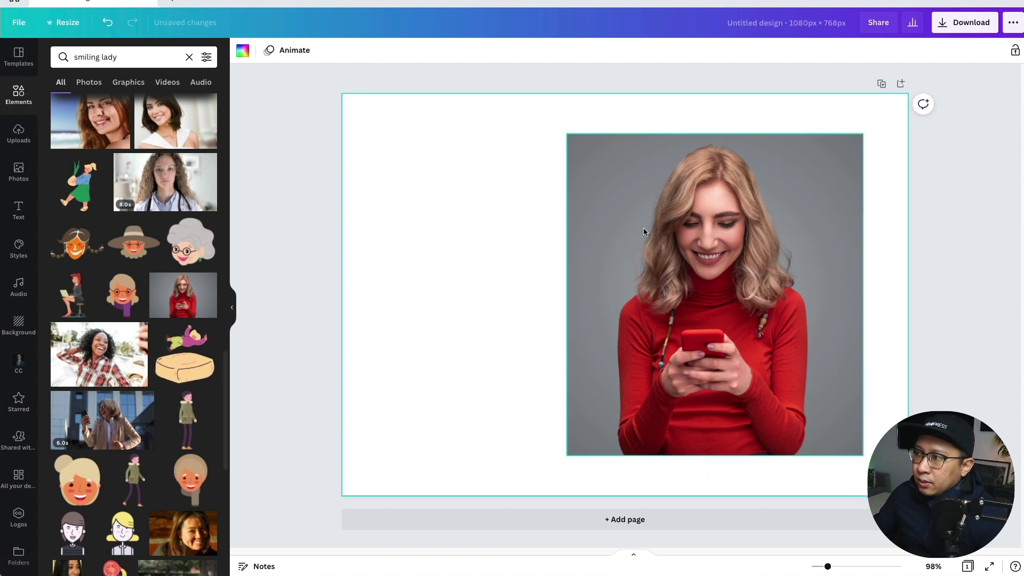
left_click(714, 257)
left_click_drag(706, 253, 503, 247)
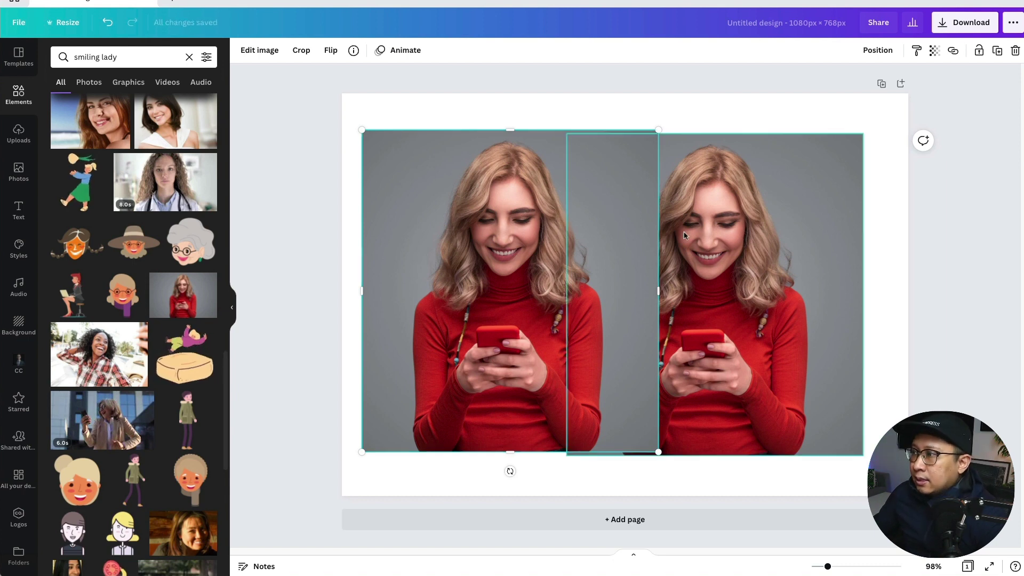
Move the left photo copy off the original and remove the background from the photo on the right half of the page
left_click_drag(530, 227, 412, 226)
left_click(840, 232)
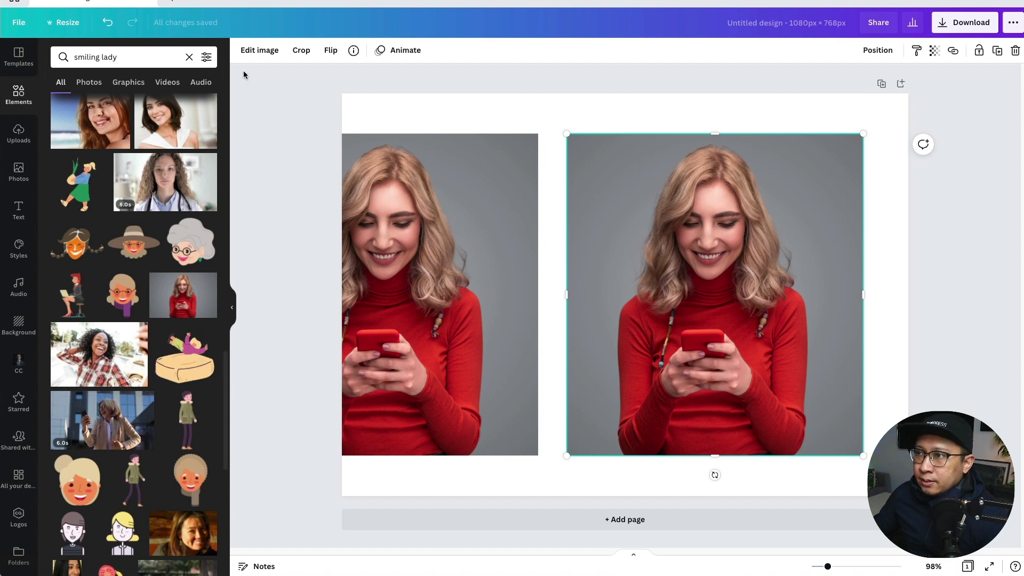
left_click(260, 53)
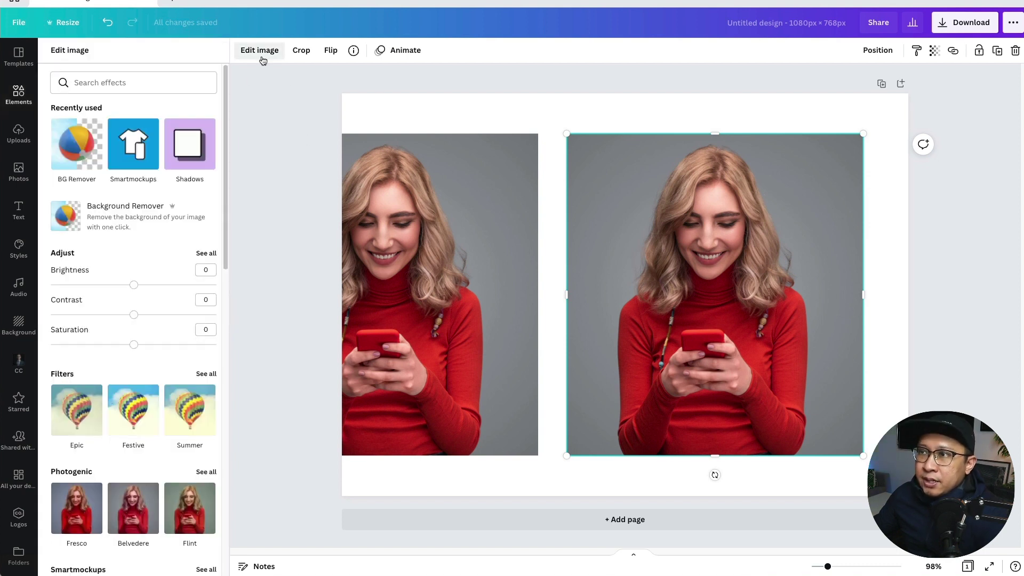
left_click(121, 227)
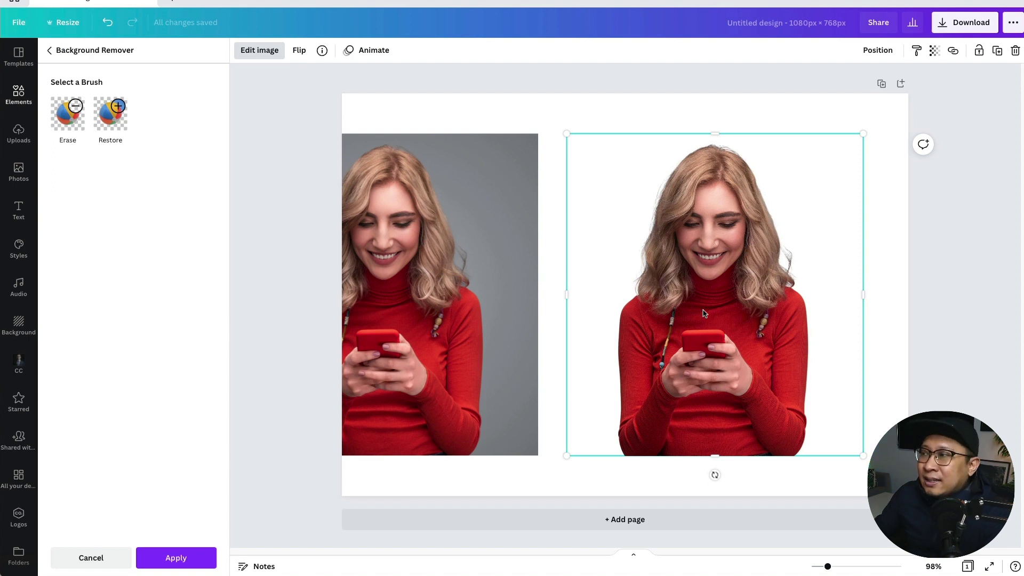
Move the cutout partly off the page's upper-right corner and bring the grey-background photo fully onto the left half of the page
left_click_drag(702, 314, 846, 223)
left_click(482, 278)
left_click_drag(482, 279, 599, 263)
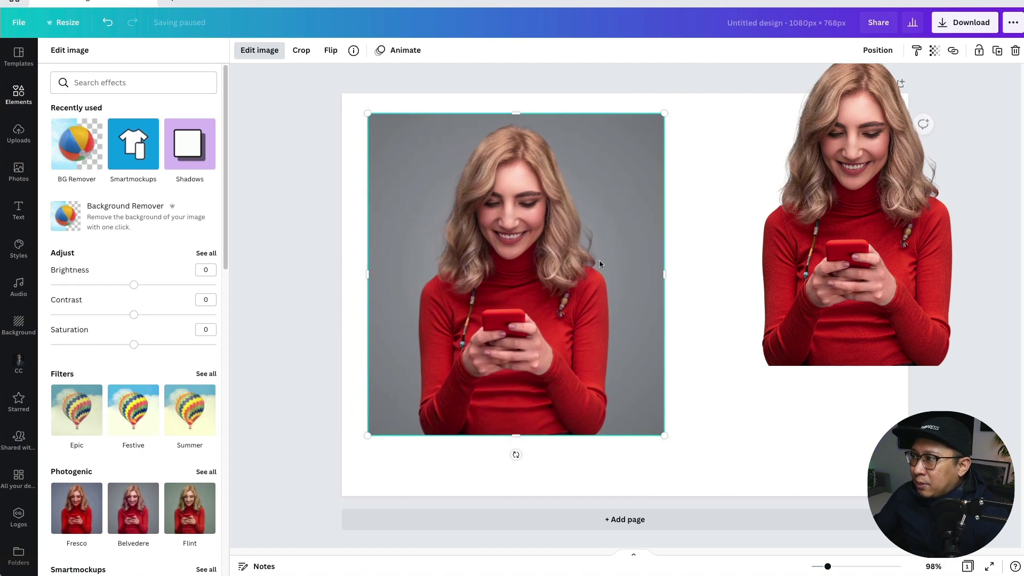
Search the elements library for "frame"
left_click(19, 95)
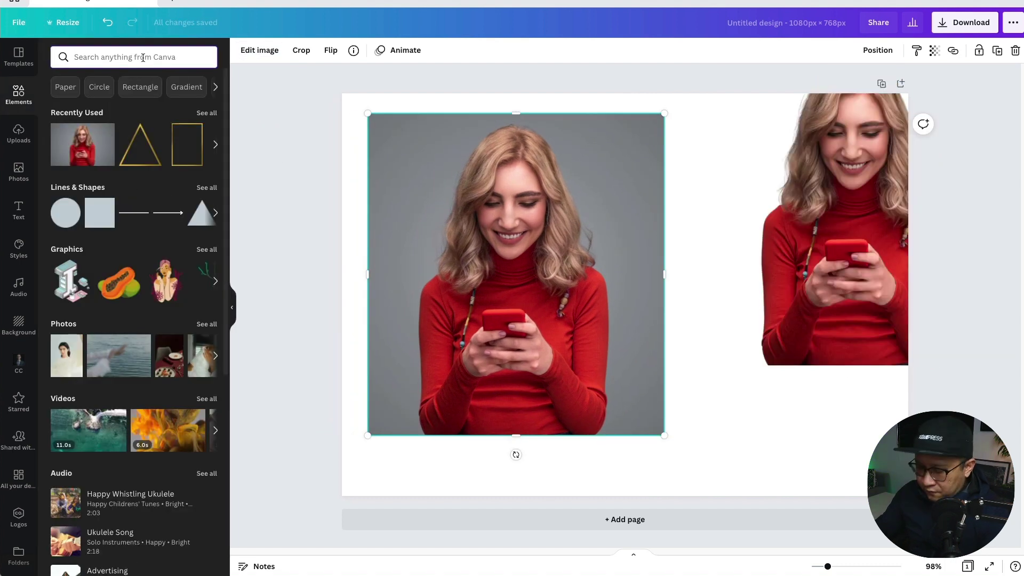
left_click(143, 57)
type("frame")
key("Return")
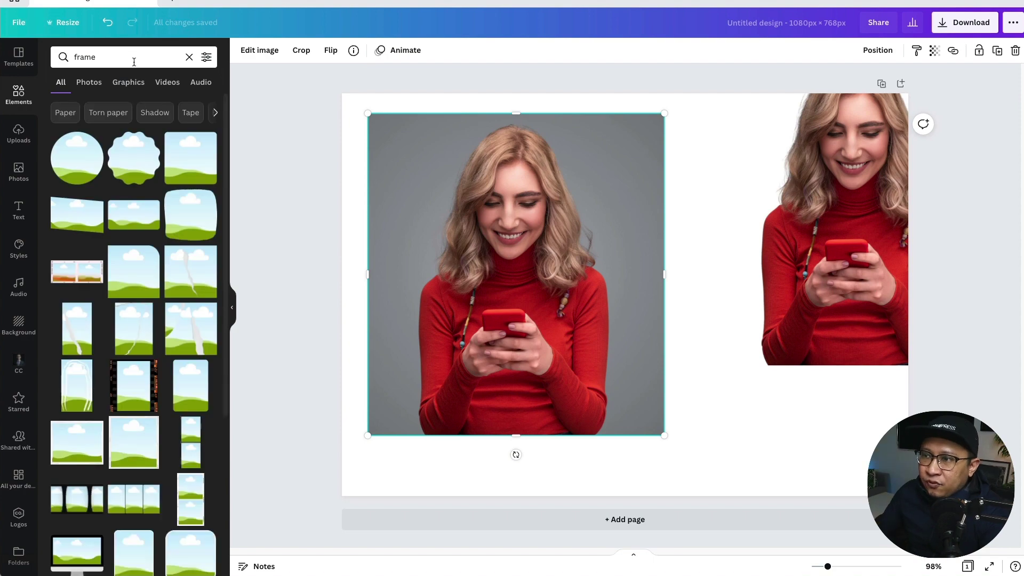
Find the organic blob-shaped frame with one rounded lobe on top and add it to the page
scroll(156, 373, "down", 8)
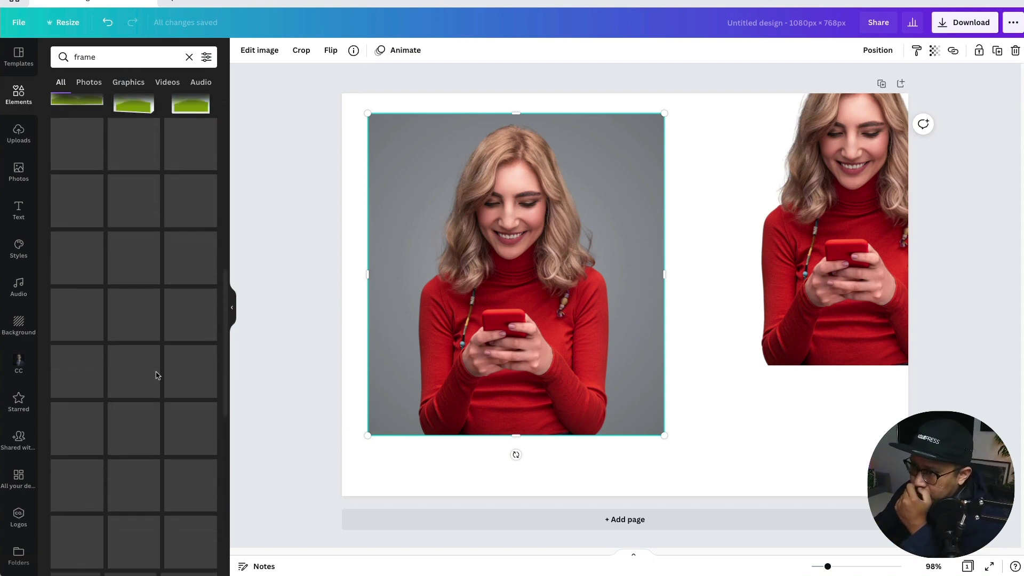
scroll(158, 376, "down", 5)
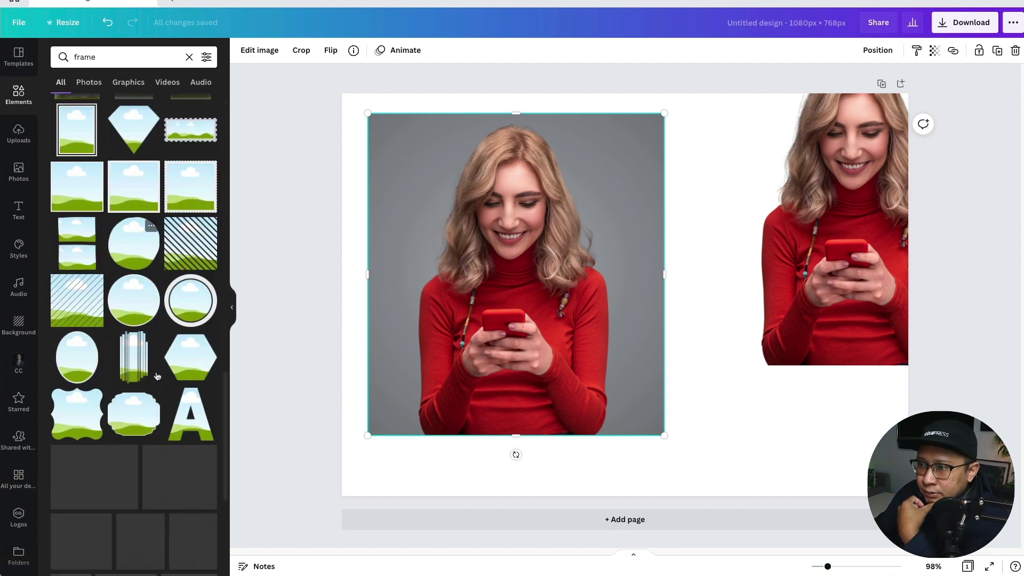
scroll(156, 375, "down", 3)
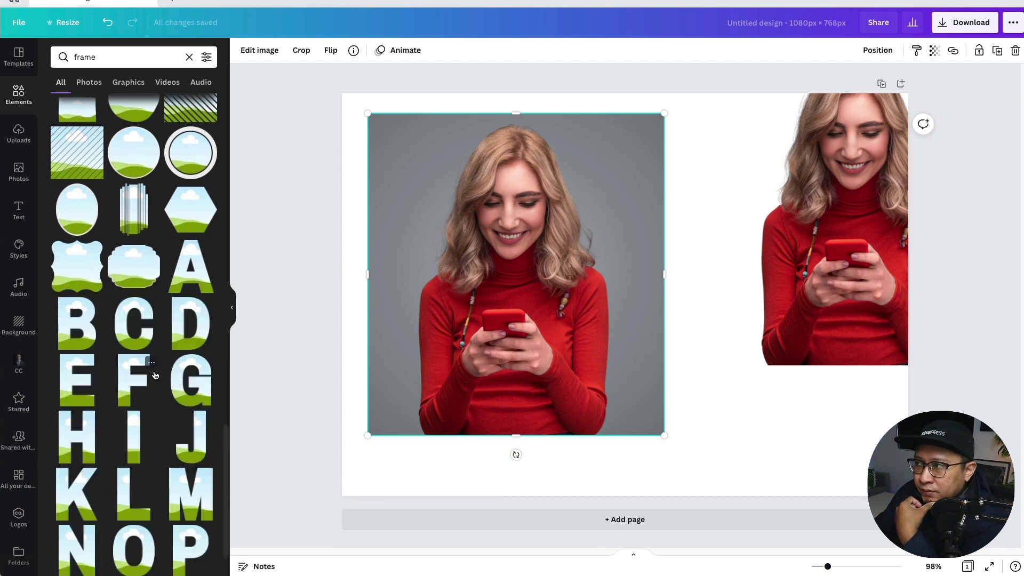
scroll(156, 376, "down", 3)
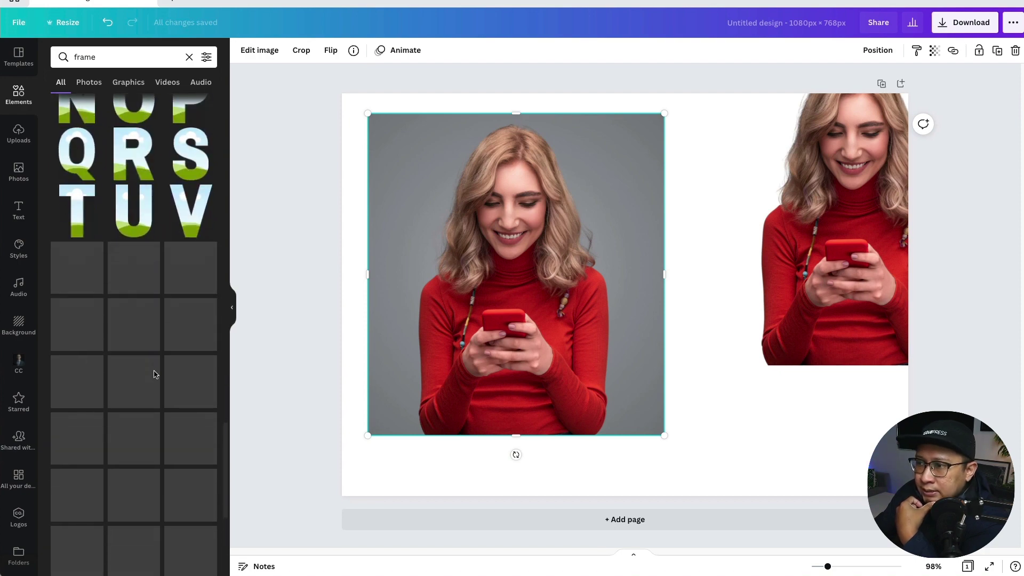
scroll(155, 374, "down", 8)
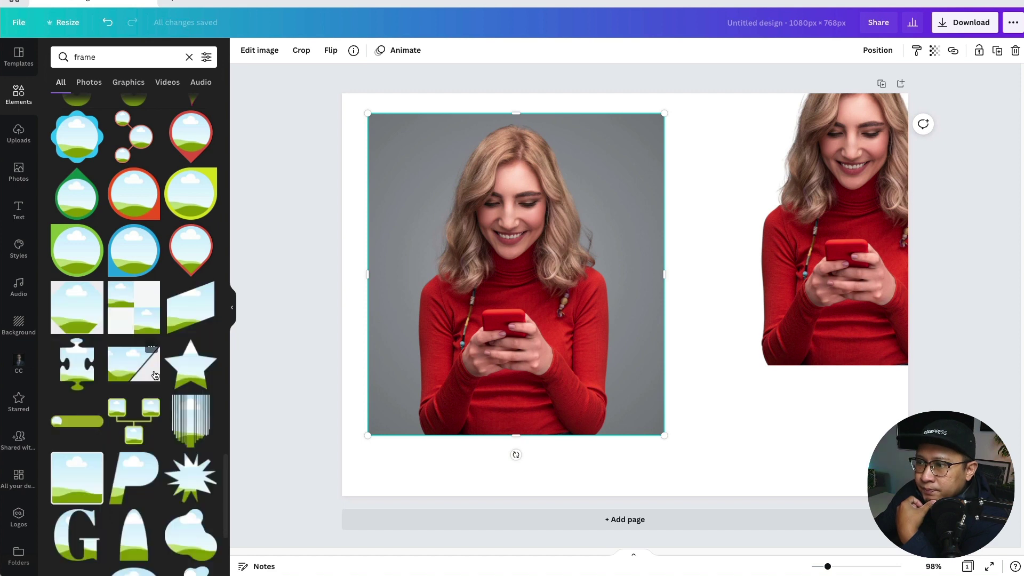
scroll(155, 375, "down", 5)
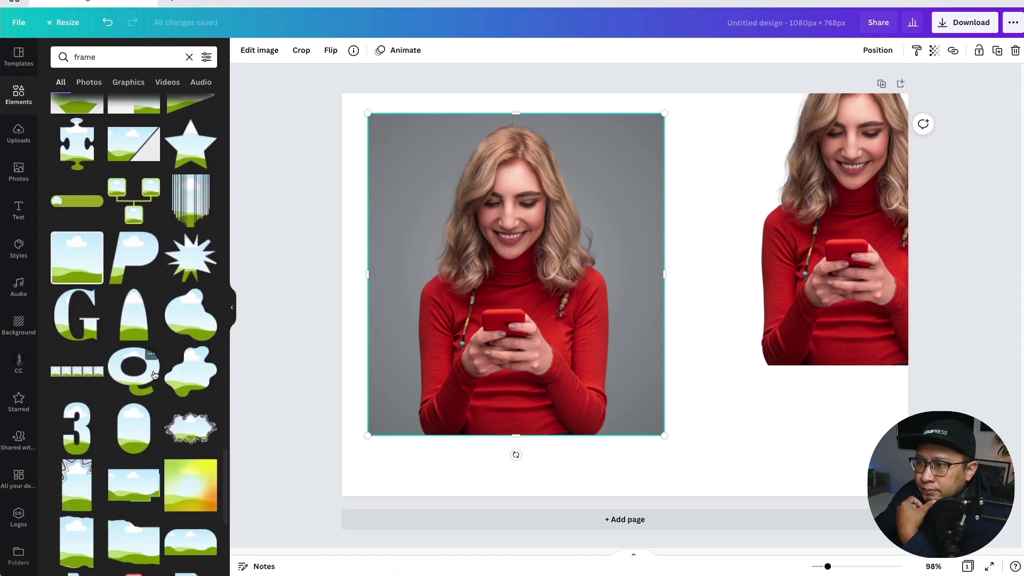
scroll(195, 294, "down", 2)
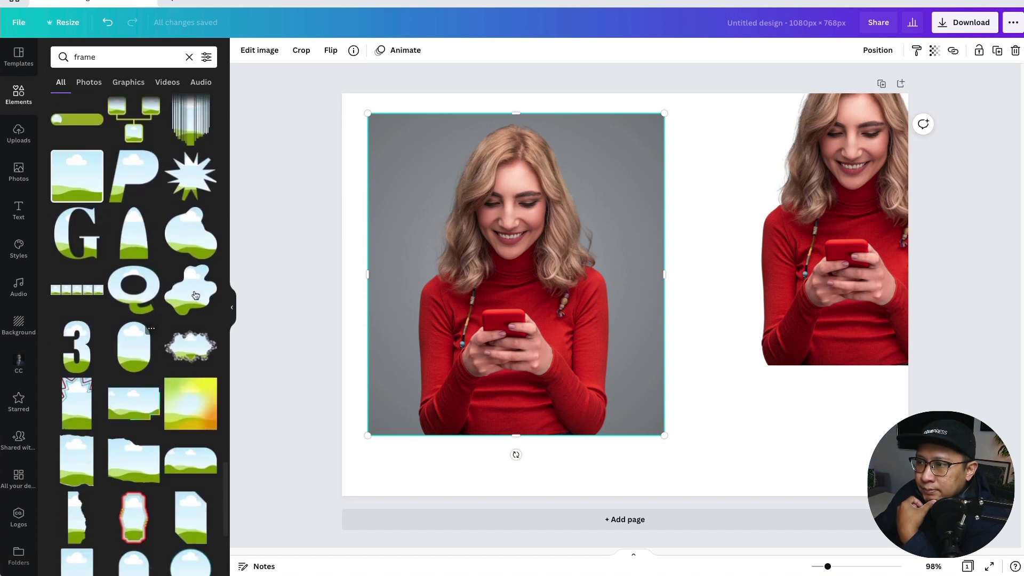
left_click(193, 238)
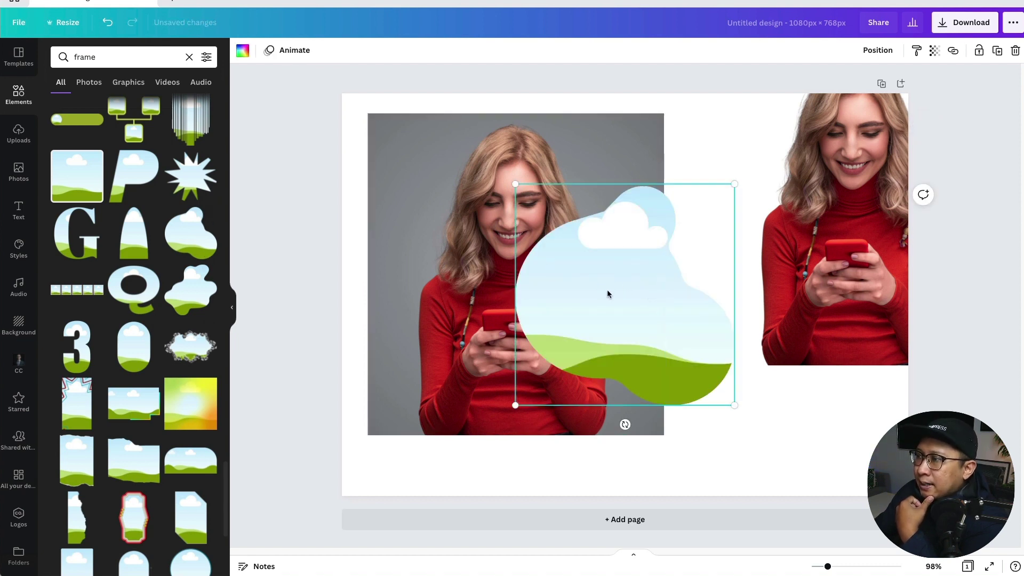
Enlarge the blob frame to most of the page height and place the grey-background photo inside it
left_click_drag(515, 405, 425, 496)
left_click_drag(585, 347, 578, 306)
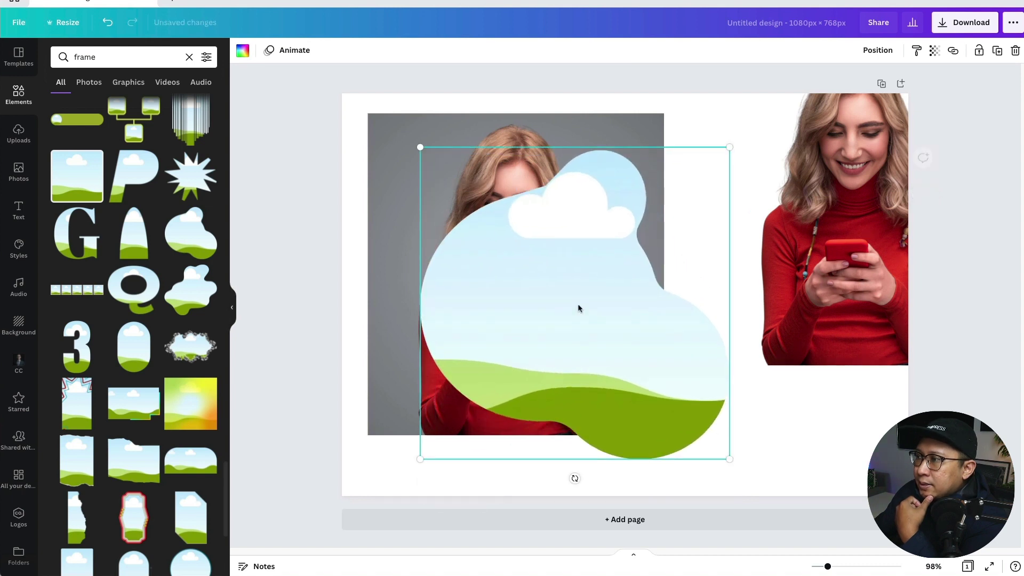
left_click(393, 184)
left_click_drag(394, 184, 488, 235)
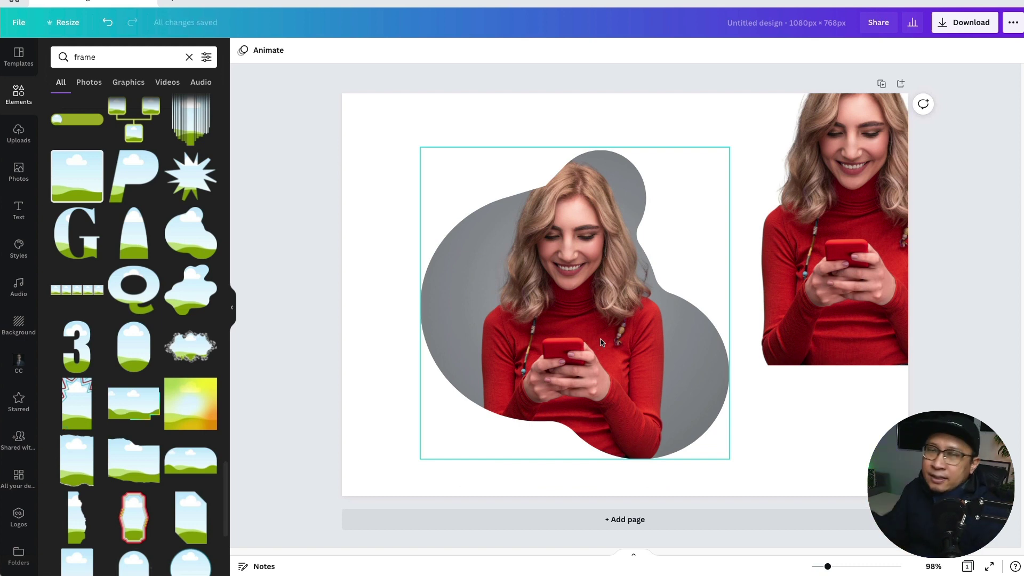
Shrink the framed photo and position it in the lower middle of the page
left_click_drag(580, 296, 576, 328)
left_click_drag(724, 180, 671, 237)
left_click_drag(541, 336, 561, 306)
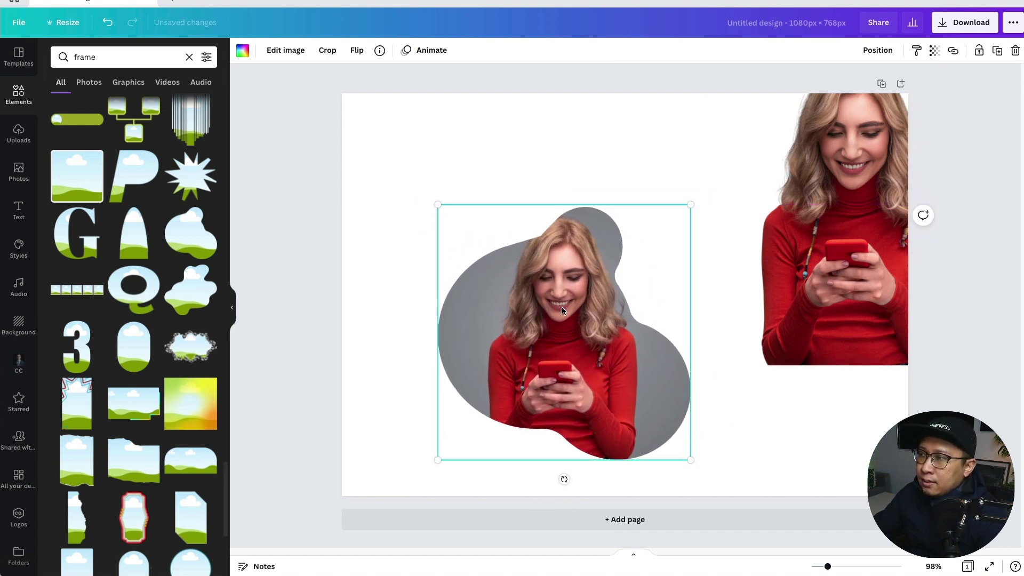
Enlarge the photo inside the blob frame and reposition it so the woman's body fills the shape and her head extends above it
double_click(561, 306)
left_click_drag(378, 209, 245, 120)
left_click_drag(516, 258, 589, 261)
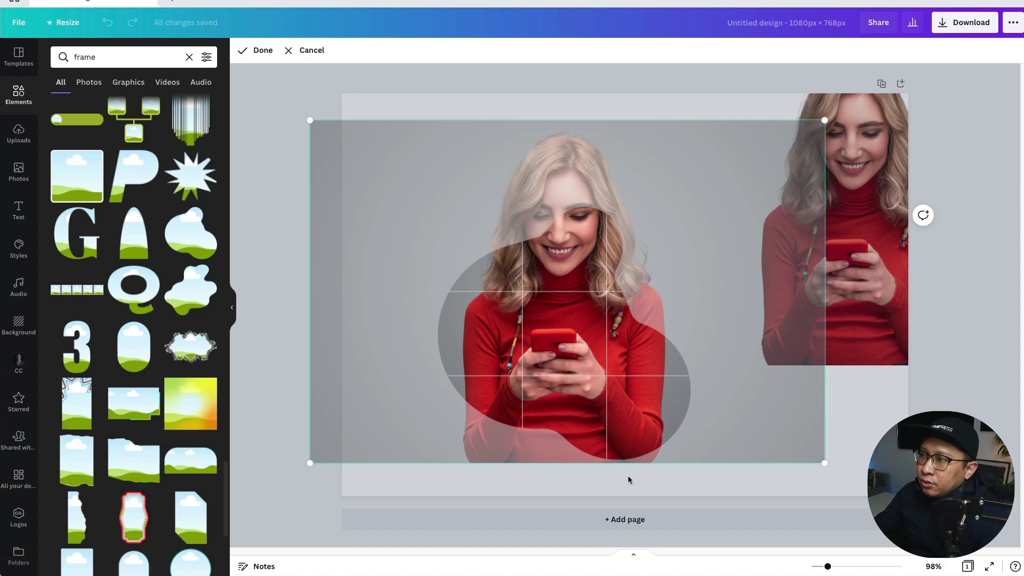
left_click(859, 431)
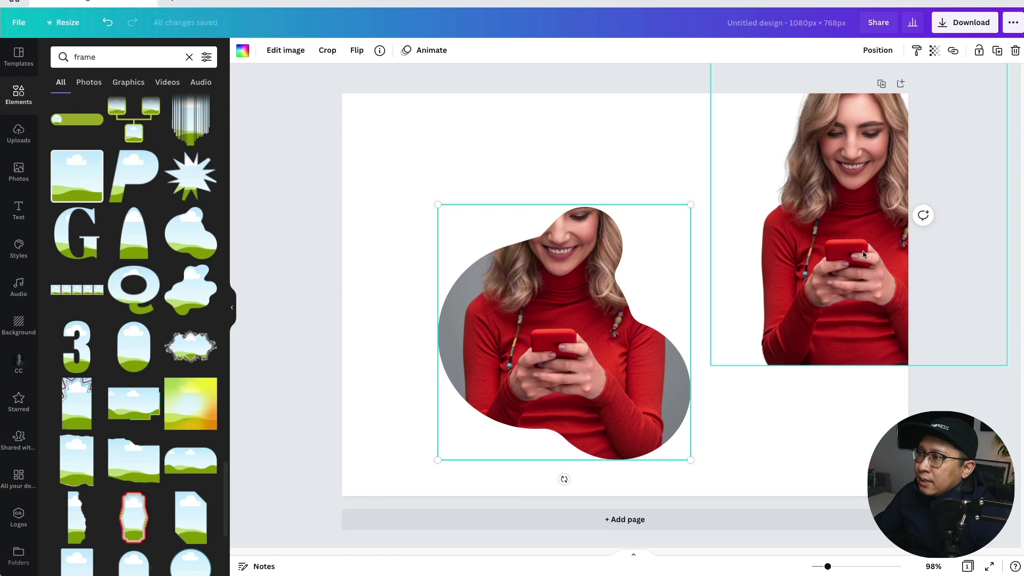
Move the background-free cutout over the framed photo and roughly match its position and size to the woman underneath
left_click_drag(873, 219, 580, 299)
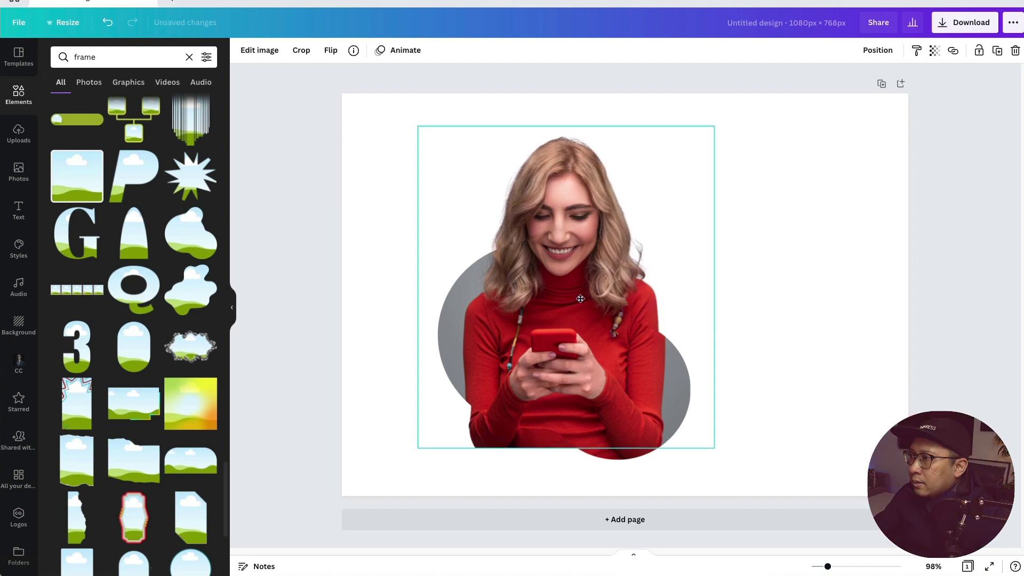
left_click(598, 262)
left_click(599, 261)
left_click(607, 209)
left_click(507, 169)
left_click_drag(507, 169, 517, 169)
left_click_drag(714, 125, 713, 127)
left_click_drag(660, 181, 659, 183)
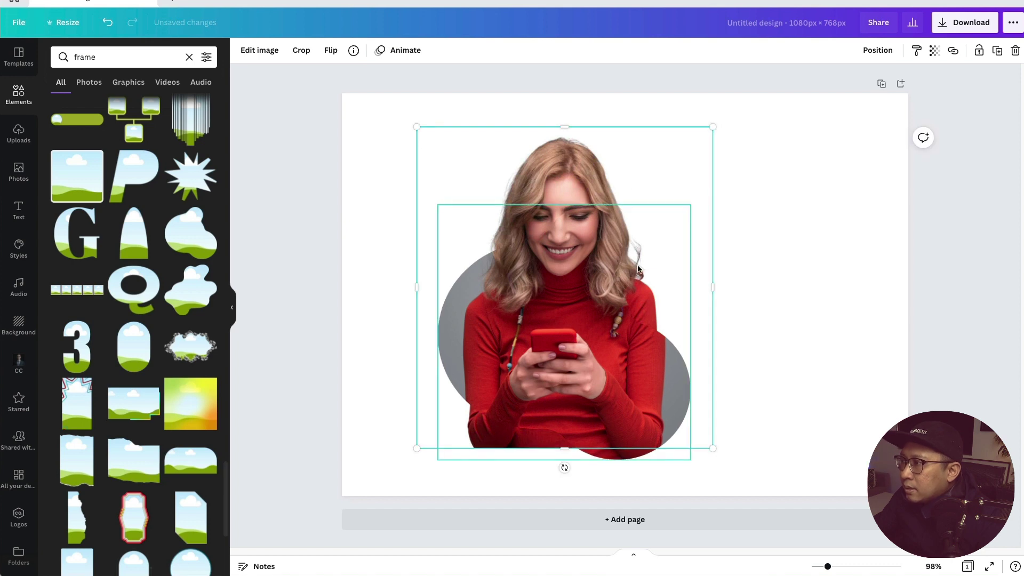
Refine the cutout's size and position so the face and body coincide with the framed photo beneath
left_click(653, 170)
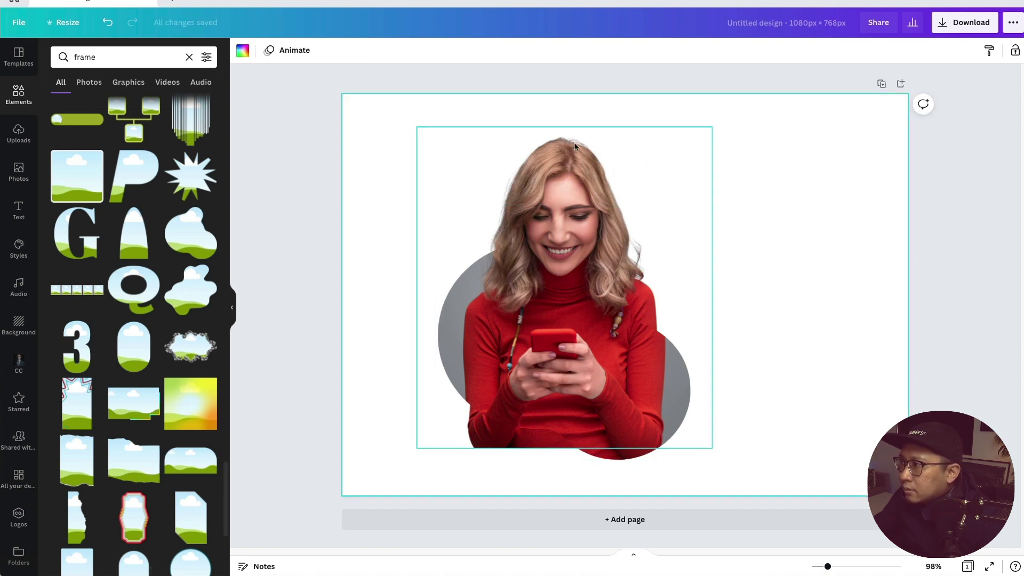
mouse_move(608, 168)
left_mouse_down()
mouse_move(629, 179)
mouse_move(661, 171)
mouse_move(624, 181)
mouse_move(598, 148)
mouse_move(602, 162)
left_mouse_up()
left_click_drag(701, 138, 719, 125)
key("Escape")
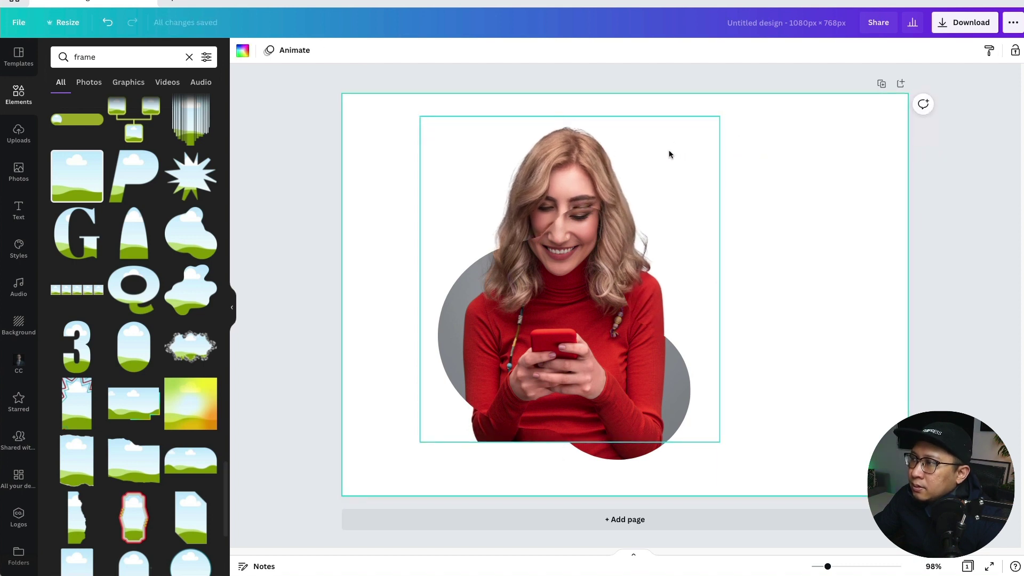
left_click(631, 135)
key("Escape")
left_click(654, 142)
mouse_move(660, 143)
left_mouse_down()
mouse_move(646, 146)
mouse_move(657, 149)
left_mouse_up()
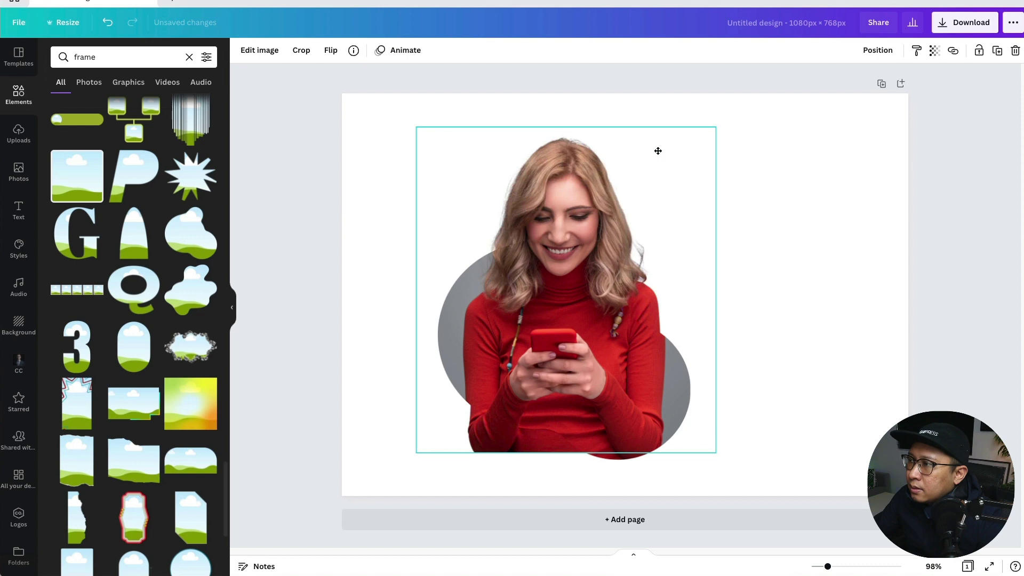
left_click_drag(657, 151, 656, 152)
left_click_drag(713, 137, 700, 150)
left_click(806, 230)
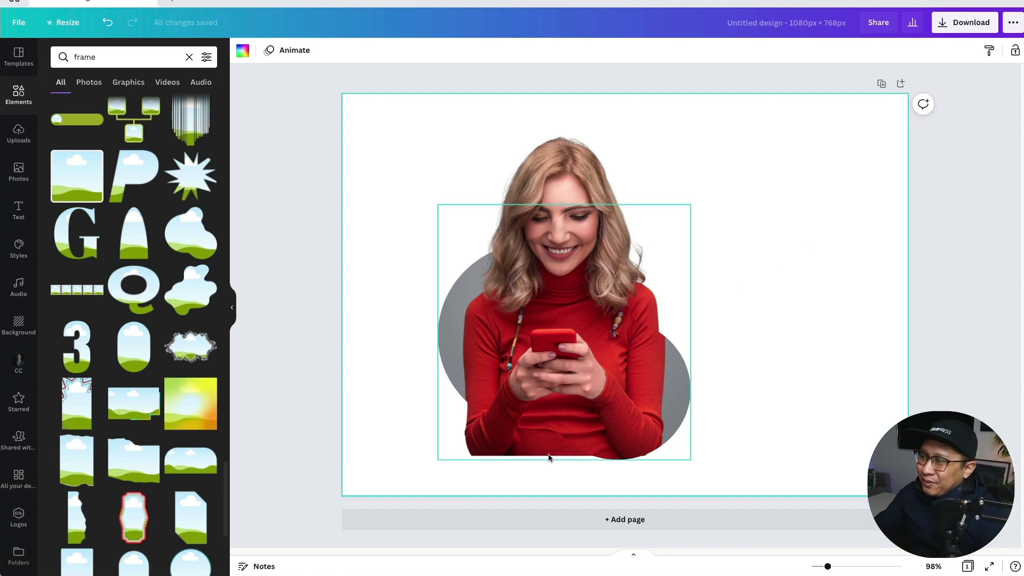
Crop the bottom of the cutout up to the phone's top edge and enlarge it slightly to match the framed photo
left_click(478, 161)
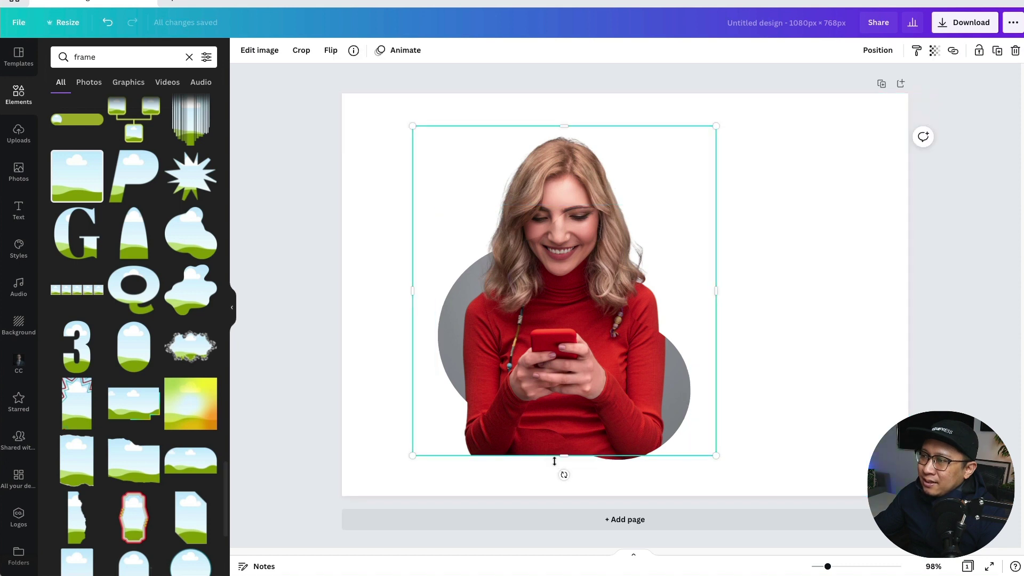
left_click_drag(566, 452, 628, 331)
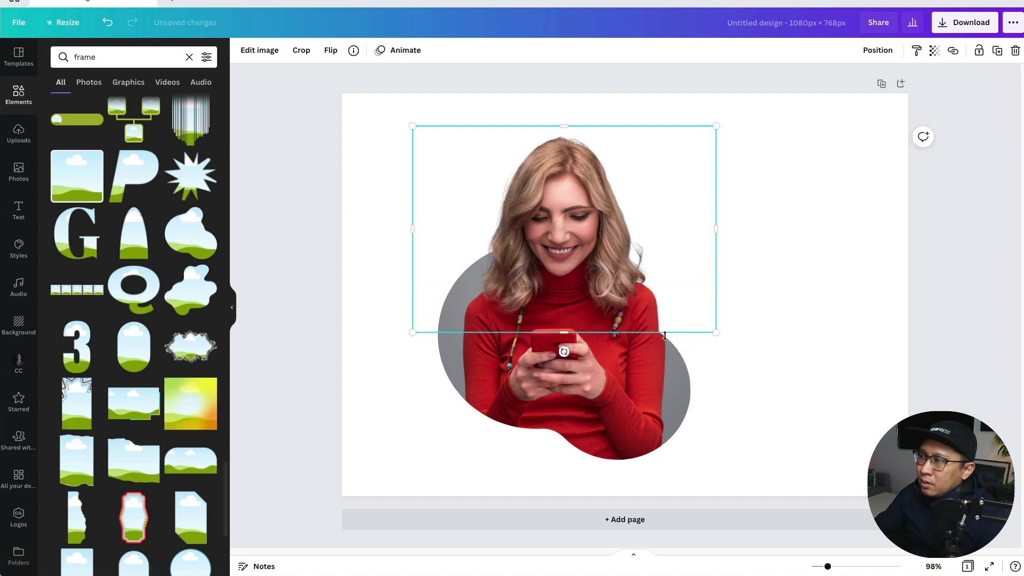
left_click_drag(714, 333, 721, 340)
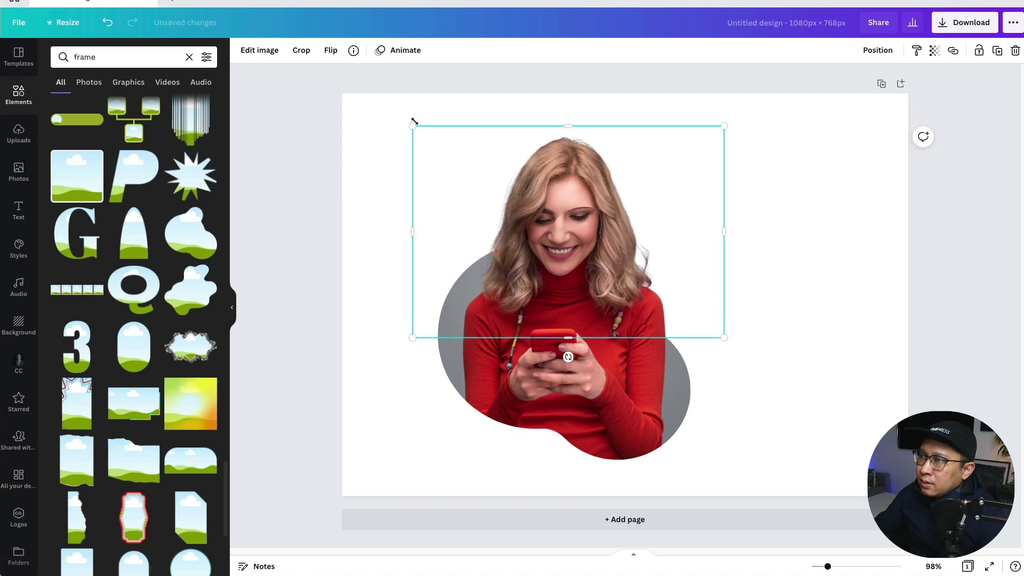
mouse_move(411, 123)
left_mouse_down()
mouse_move(405, 107)
mouse_move(413, 115)
left_mouse_up()
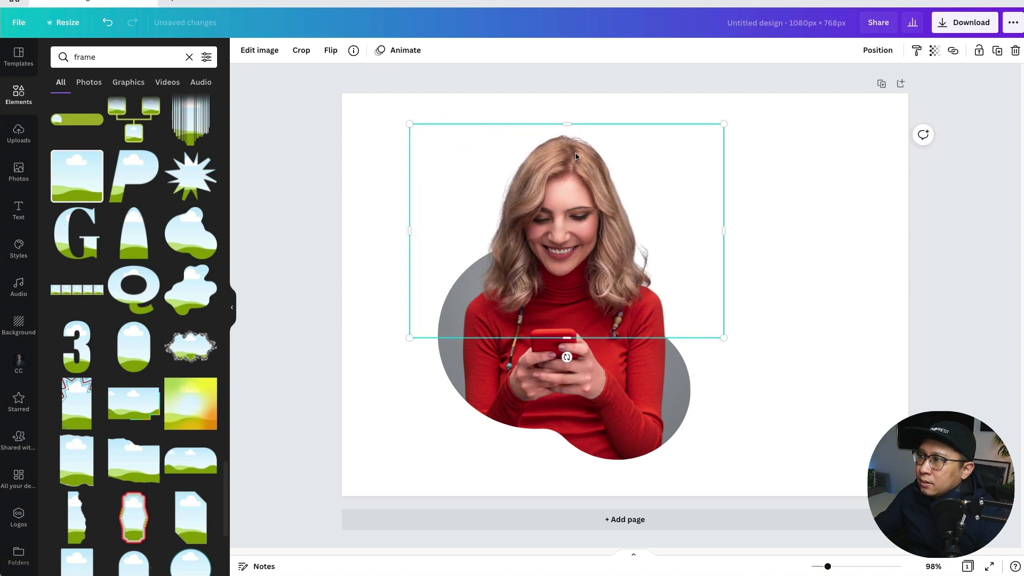
Nudge the cropped cutout up and down in small increments to line it up with the framed photo
key("shift+Down")
key("shift+Up")
key("shift+Up")
key("Down")
key("Down")
key("Down")
key("Down")
key("Down")
key("Down")
key("Down")
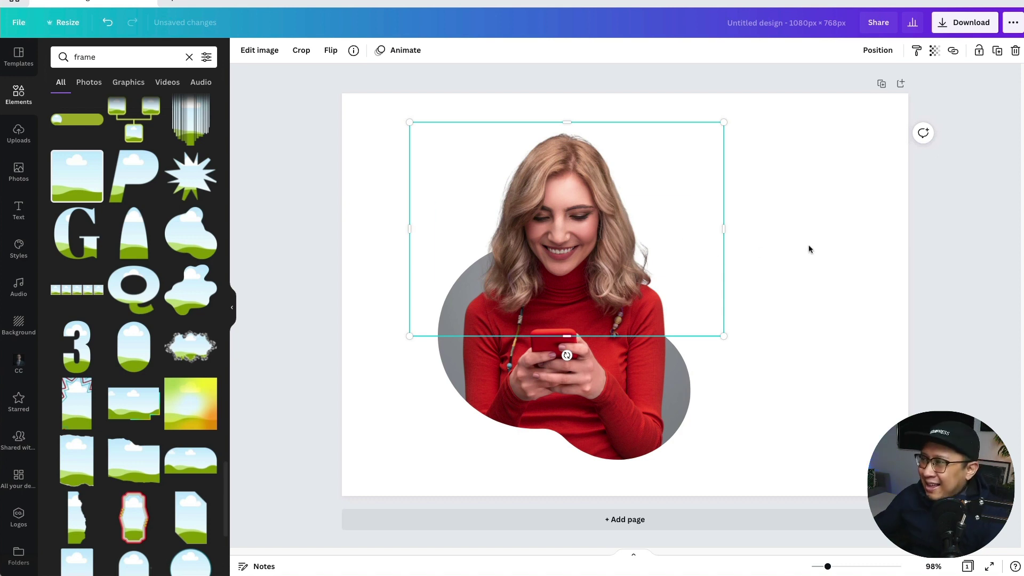
Select the cutout together with the framed photo and group them
left_click(833, 249)
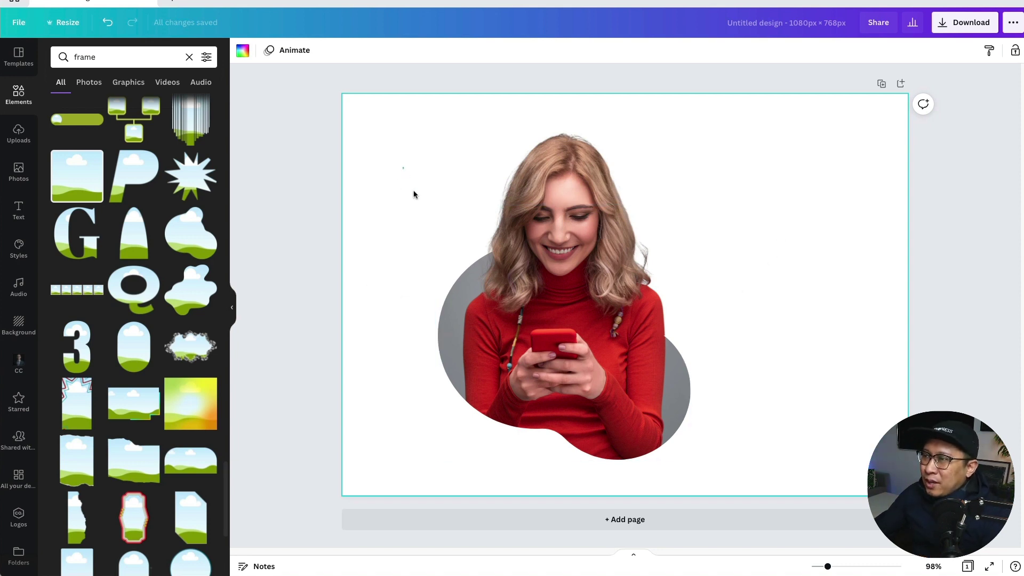
left_click_drag(404, 174, 773, 464)
left_click(855, 51)
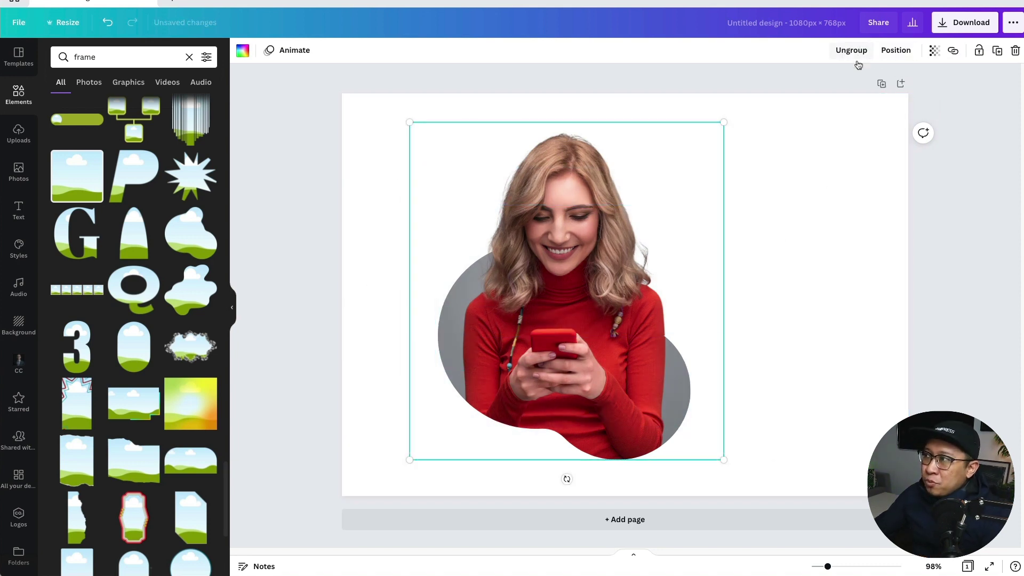
Align the group to the center and middle of the page
left_click(895, 50)
left_click(852, 156)
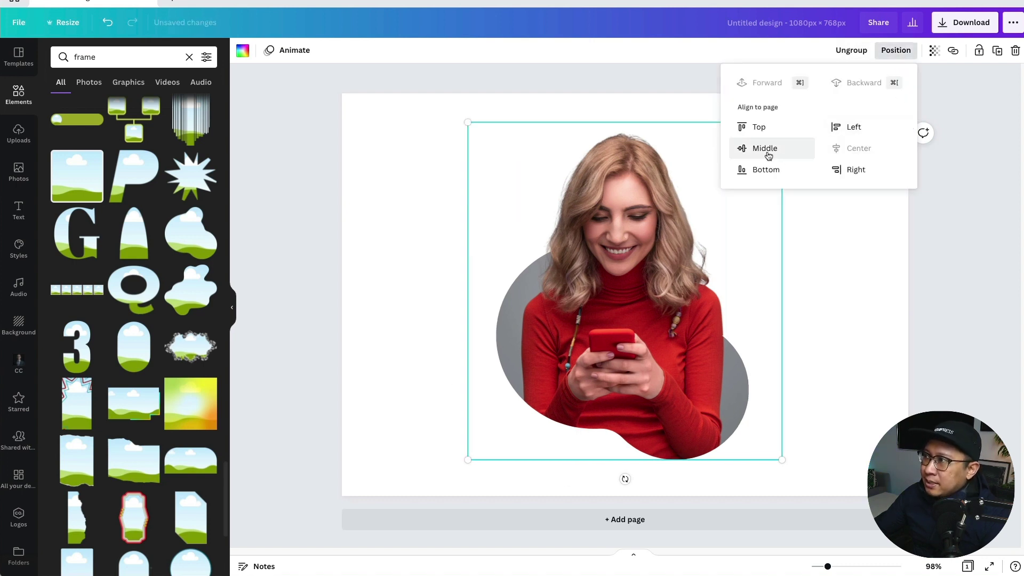
left_click(768, 152)
left_click(814, 296)
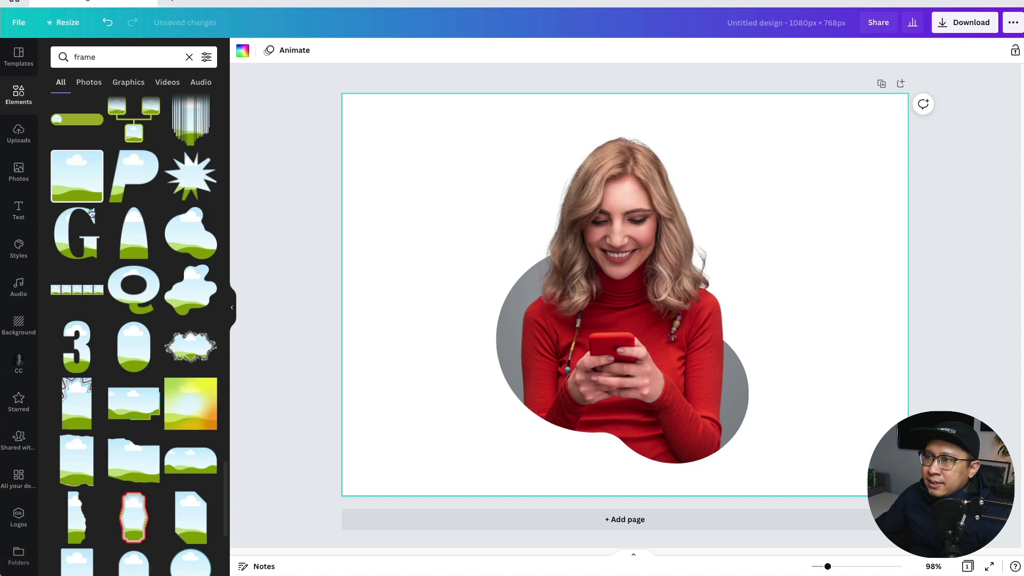
Search the elements library for "blob" and look through the results for a suitable background shape
left_click(81, 63)
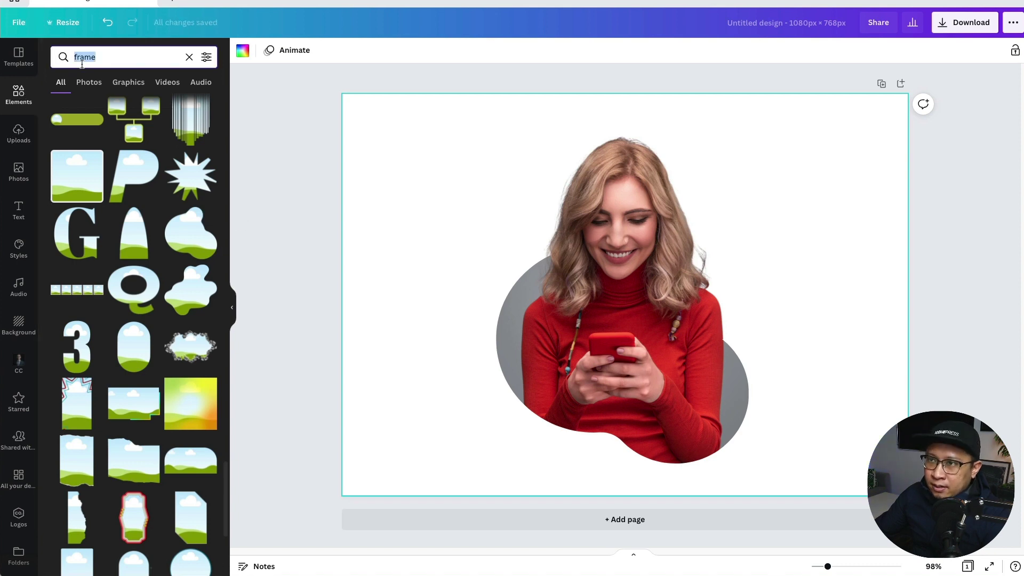
type("bloab")
key("Return")
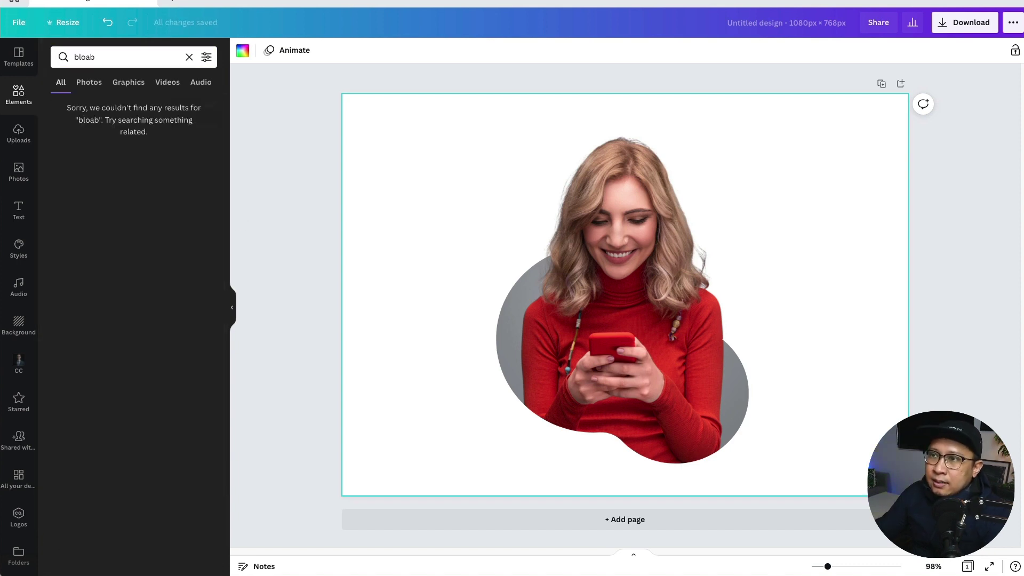
left_click(101, 57)
type("blob")
key("Return")
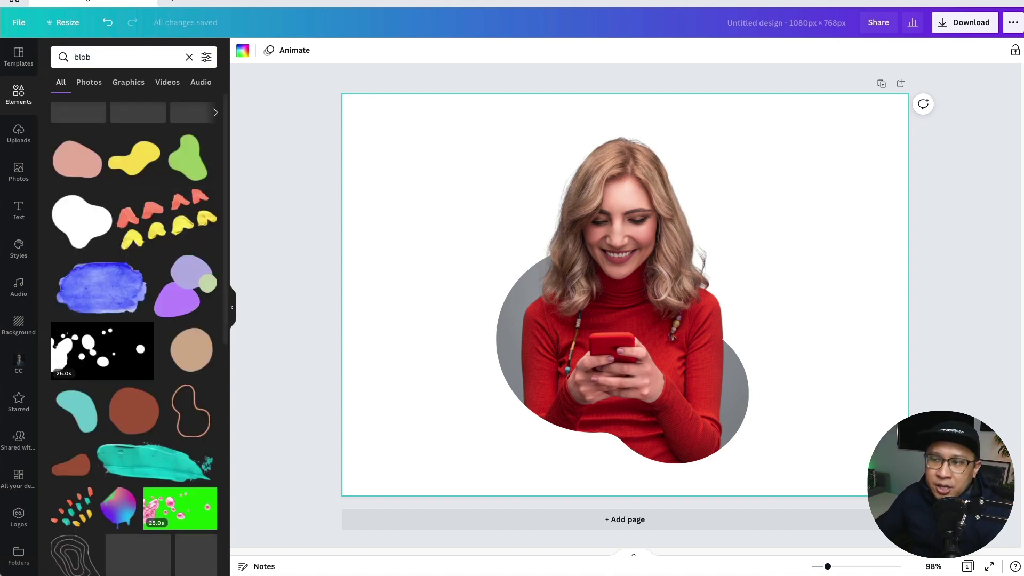
scroll(93, 251, "down", 3)
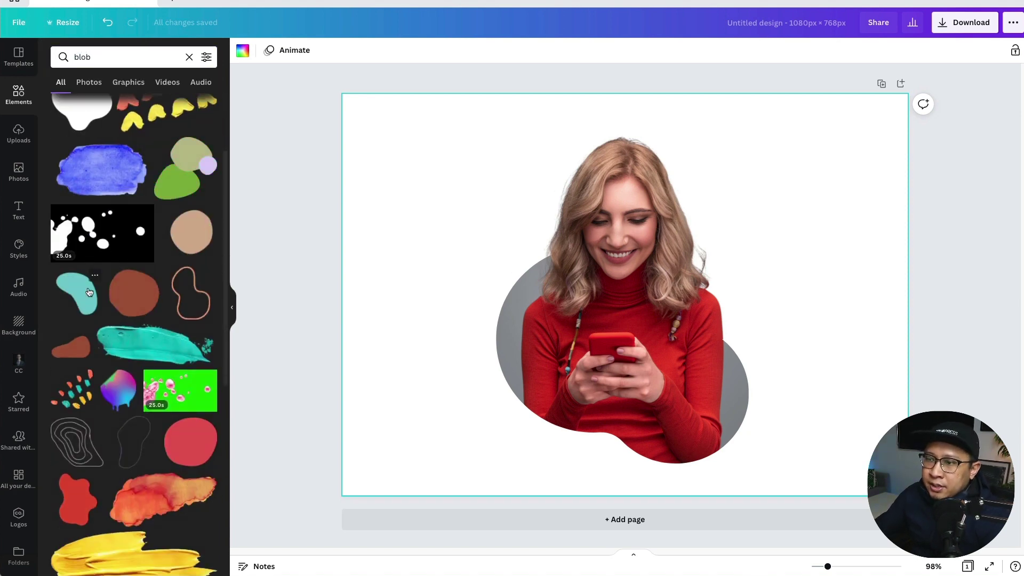
scroll(101, 296, "down", 10)
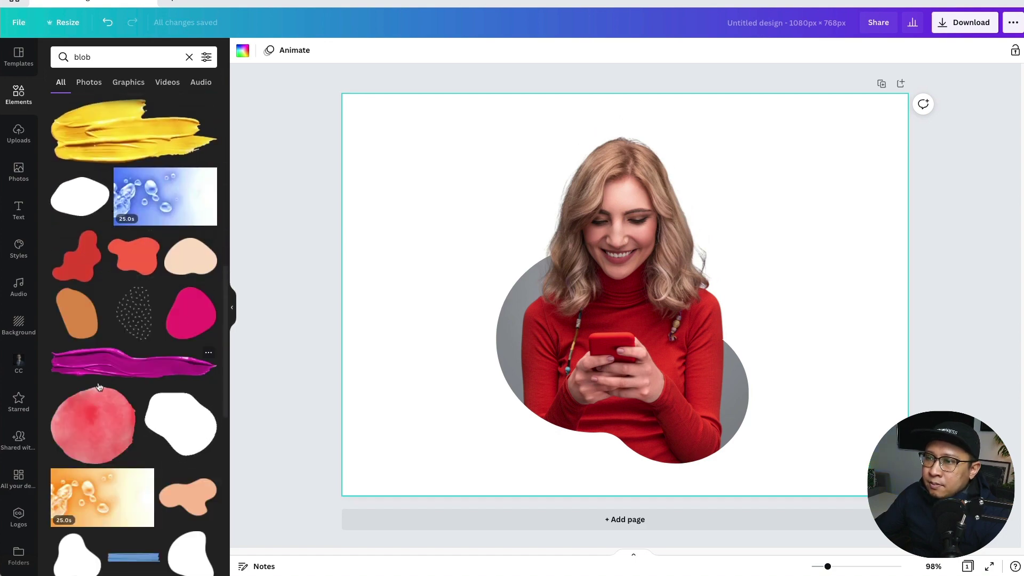
scroll(99, 385, "down", 3)
scroll(97, 386, "down", 3)
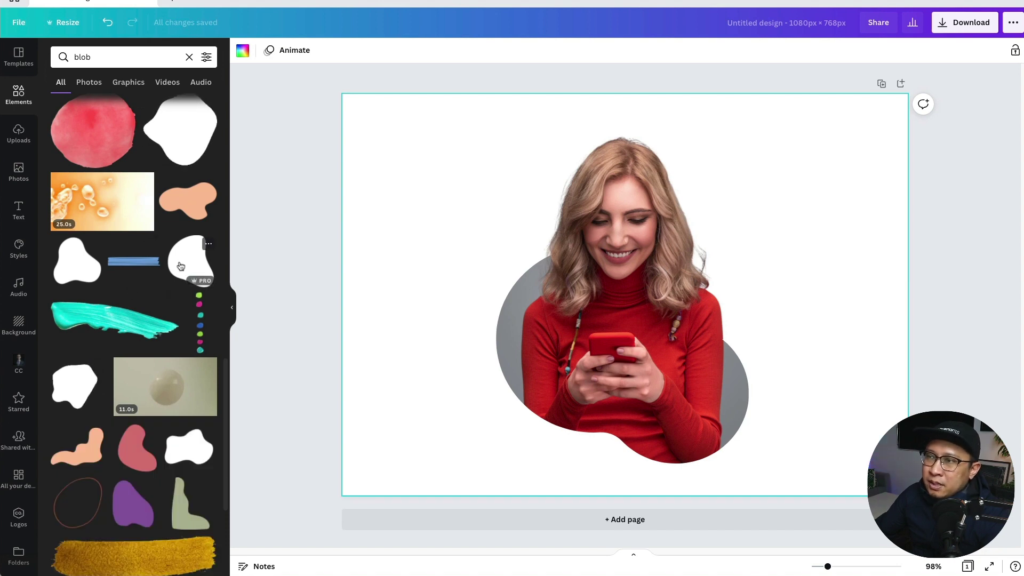
scroll(180, 265, "down", 4)
scroll(181, 265, "down", 6)
scroll(117, 230, "up", 3)
Refine the element search to "blob gradient" and add the curved green-to-blue gradient blob to the page
left_click(126, 60)
type("gradient")
key("Return")
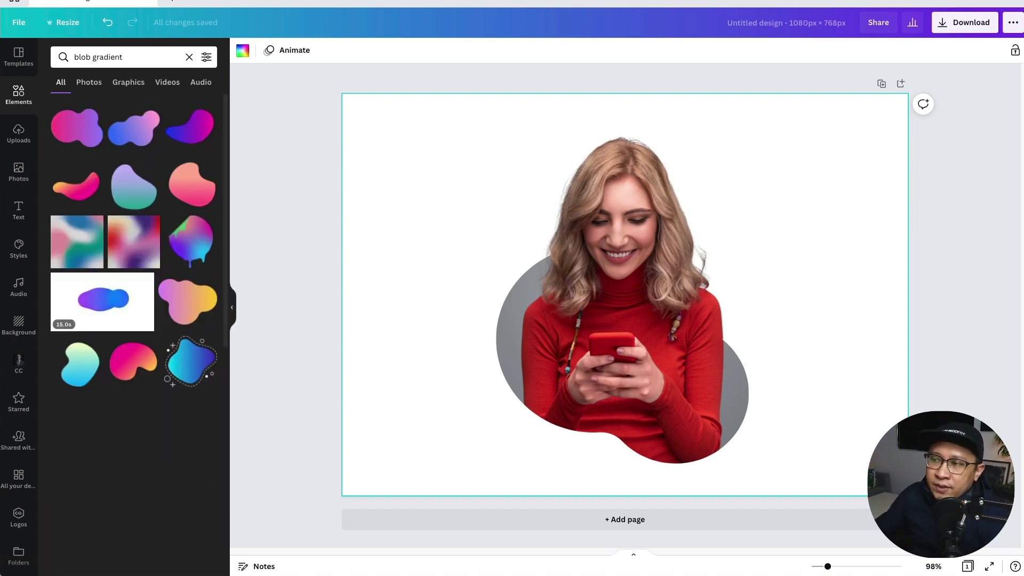
scroll(107, 213, "down", 6)
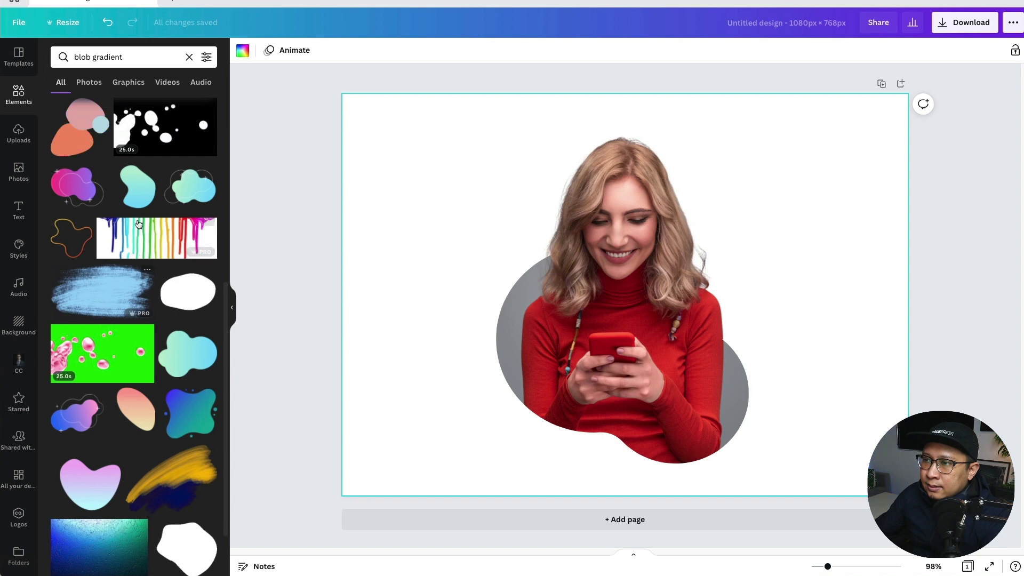
left_click(141, 200)
Enlarge the gradient blob to nearly the page's height and send it to the back, behind the woman
left_click_drag(690, 219, 785, 110)
left_click_drag(555, 374, 453, 493)
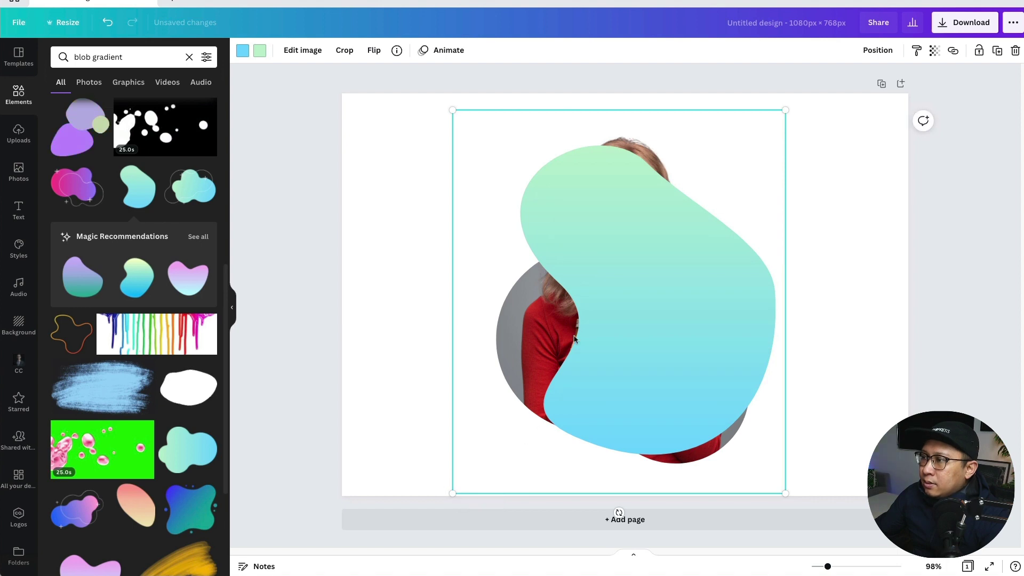
right_click(709, 179)
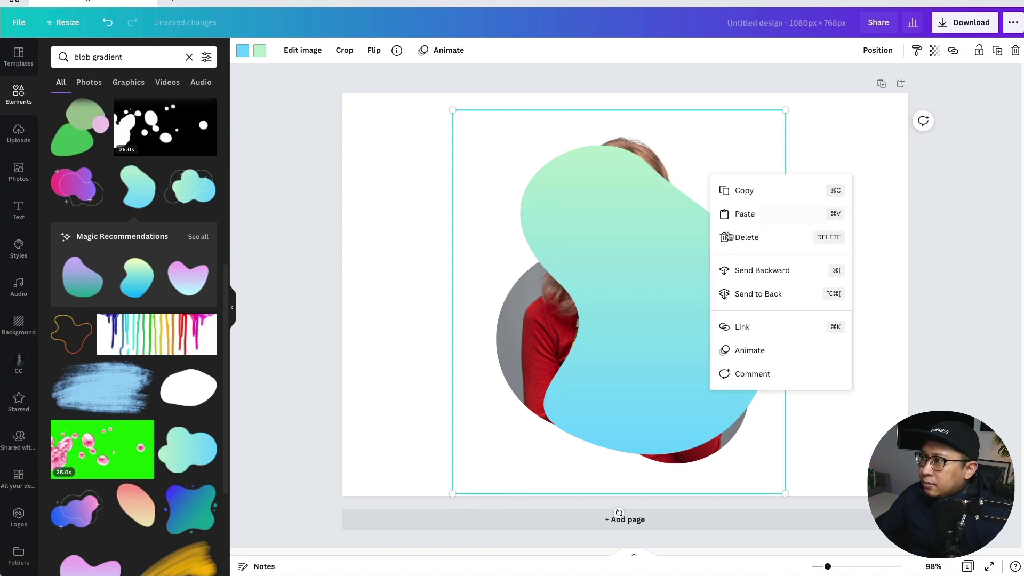
left_click(761, 294)
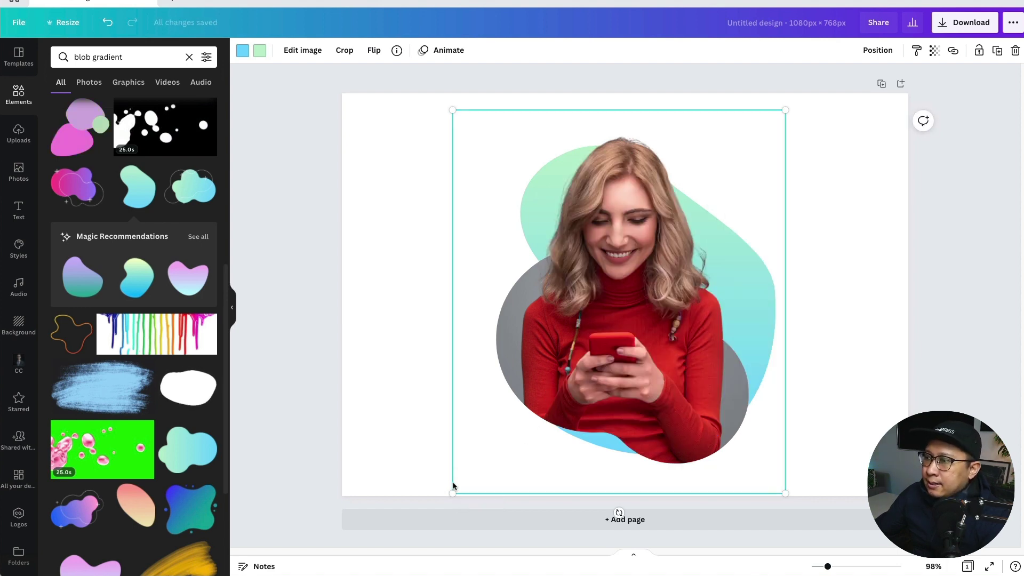
Enlarge the gradient blob a little more, rotate it, and reposition it so it shows on both sides of the woman
left_click_drag(453, 491, 430, 518)
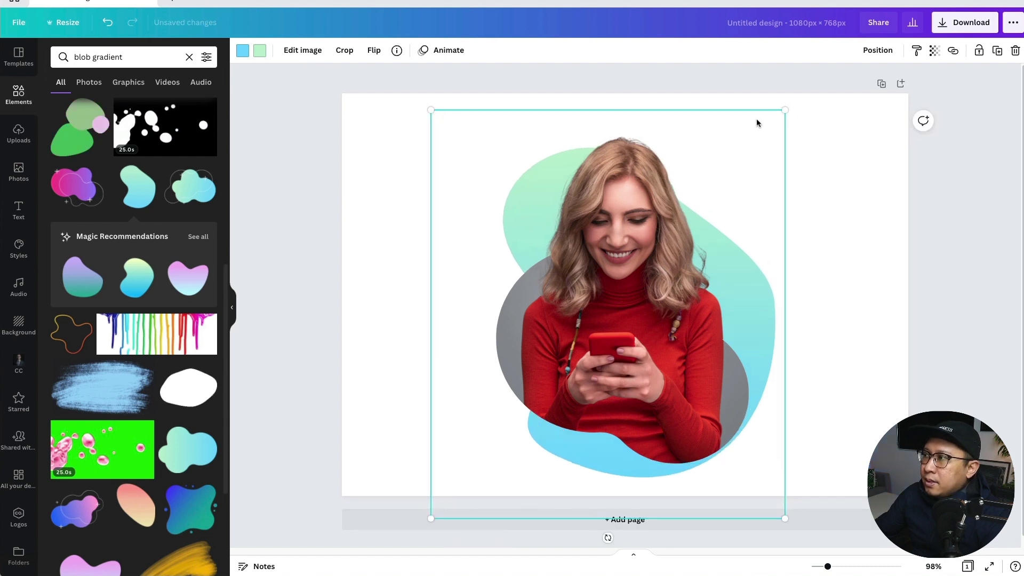
left_click_drag(756, 120, 731, 118)
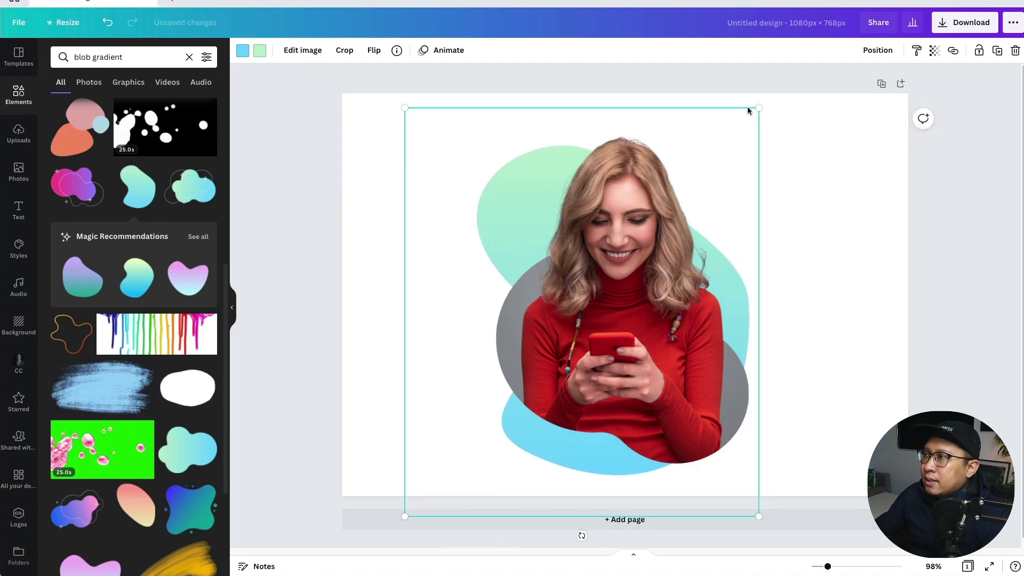
left_click_drag(581, 535, 682, 394)
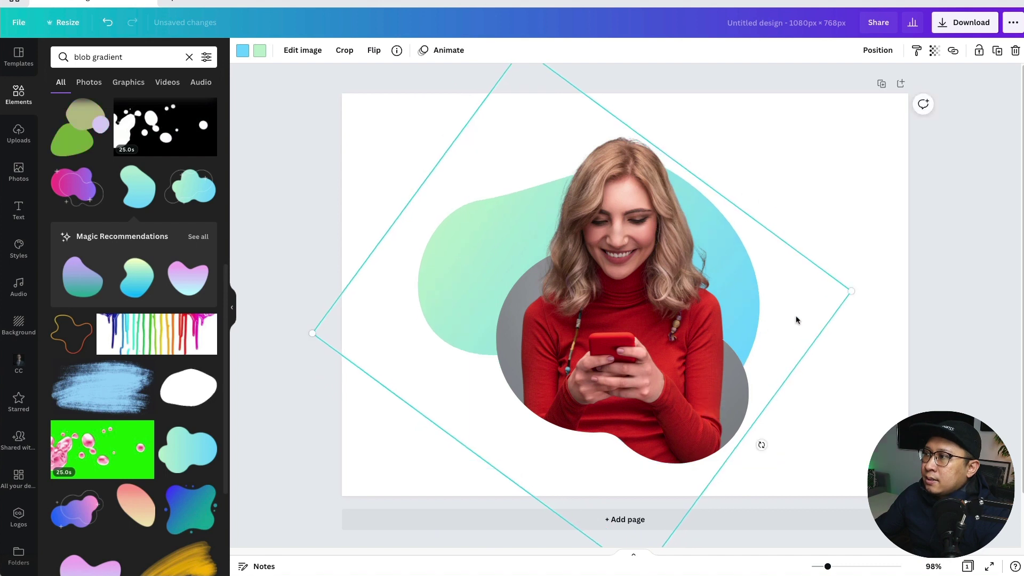
left_click_drag(800, 325, 817, 344)
left_click_drag(782, 479, 796, 451)
left_click(827, 218)
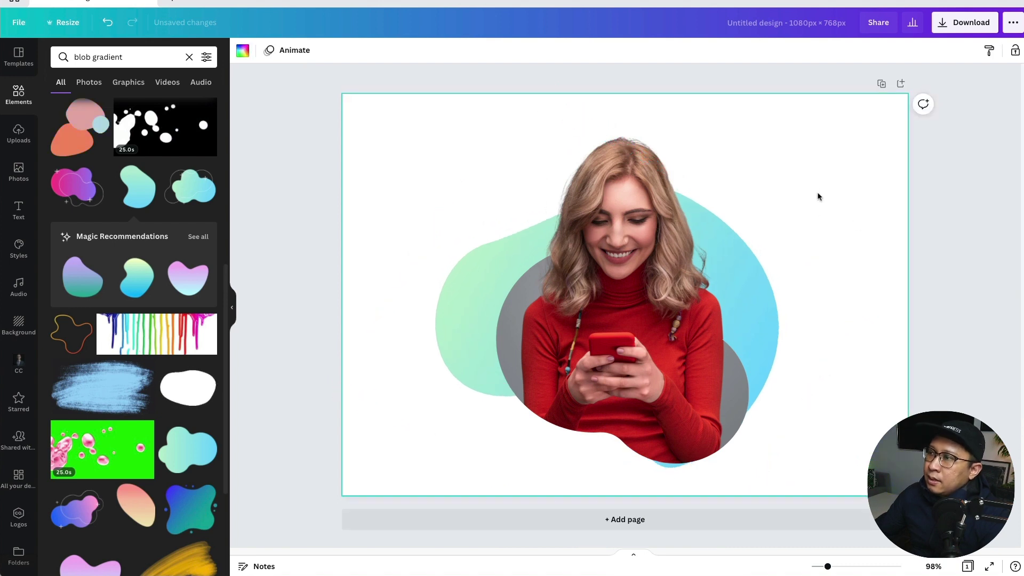
Search the elements library for "frame"
left_click(122, 66)
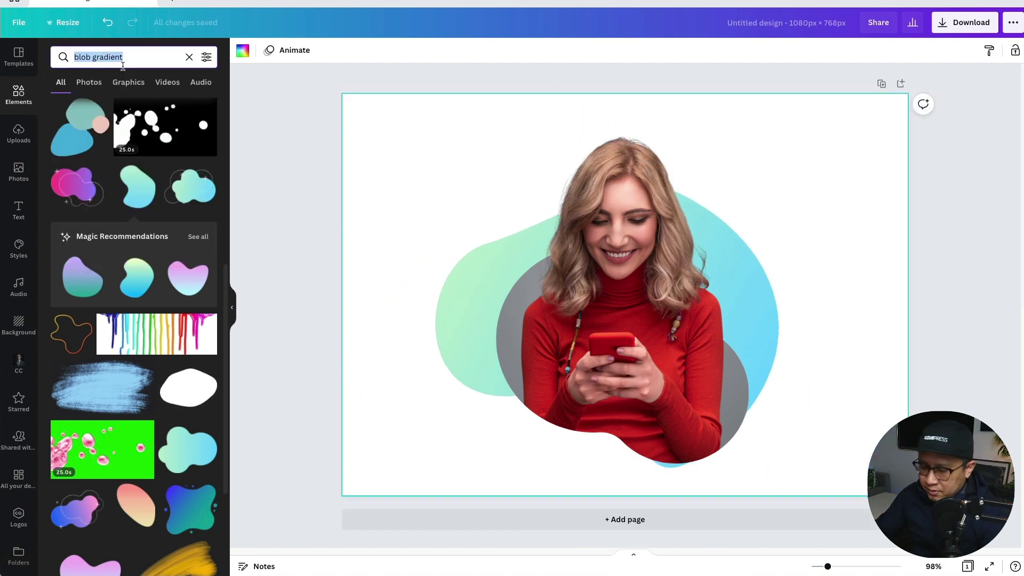
type("fgra")
key("BackSpace")
key("BackSpace")
key("BackSpace")
type("frame")
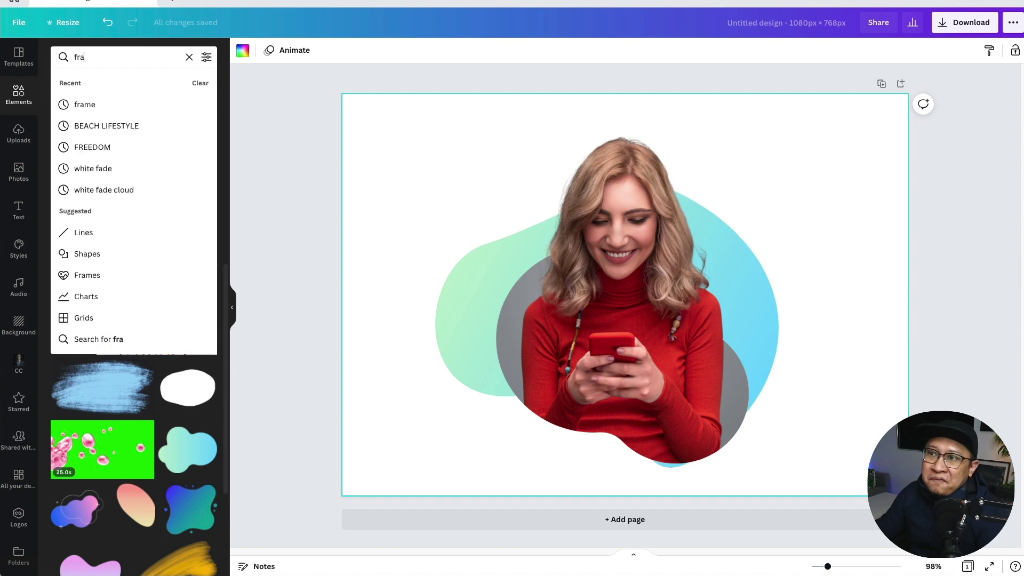
key("Return")
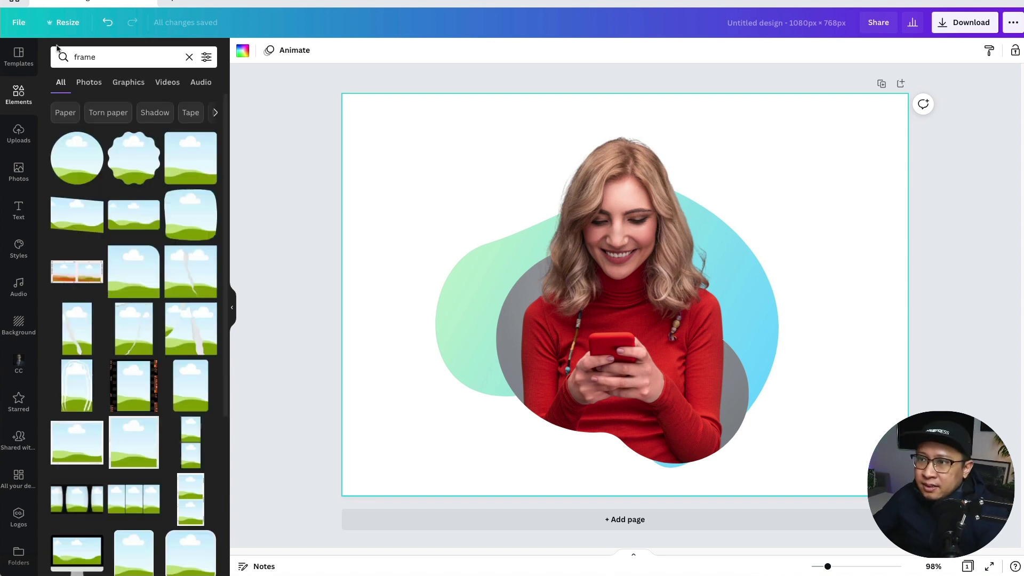
Search the elements library for "border" and look through the results for a simple outline
left_click(106, 63)
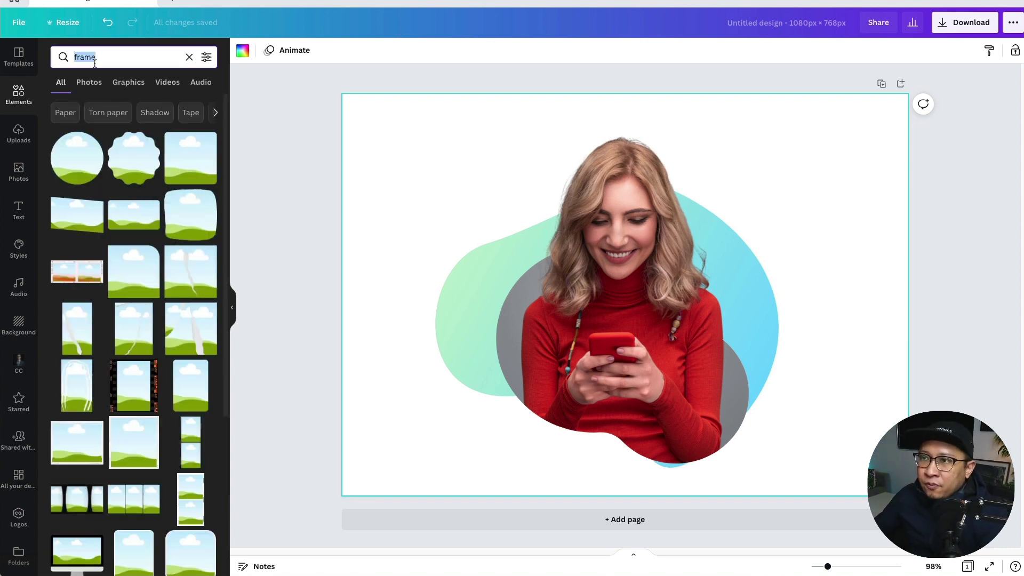
double_click(109, 60)
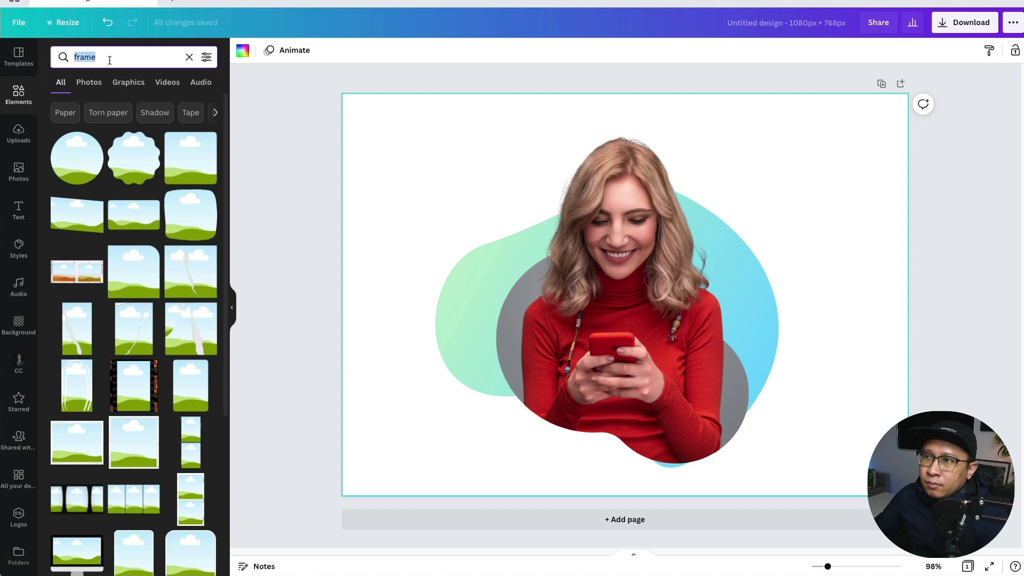
type("border")
key("Return")
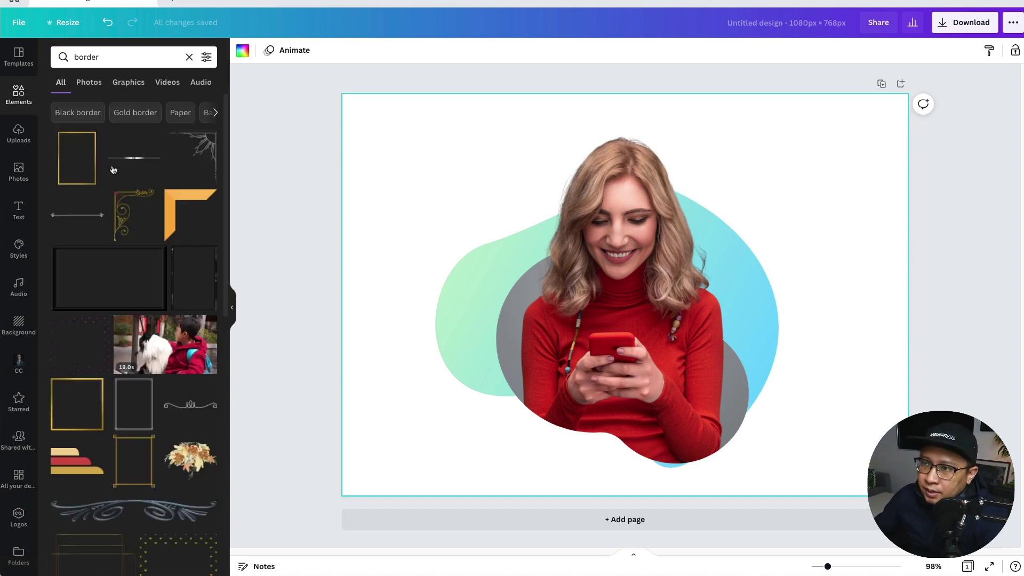
scroll(105, 237, "down", 6)
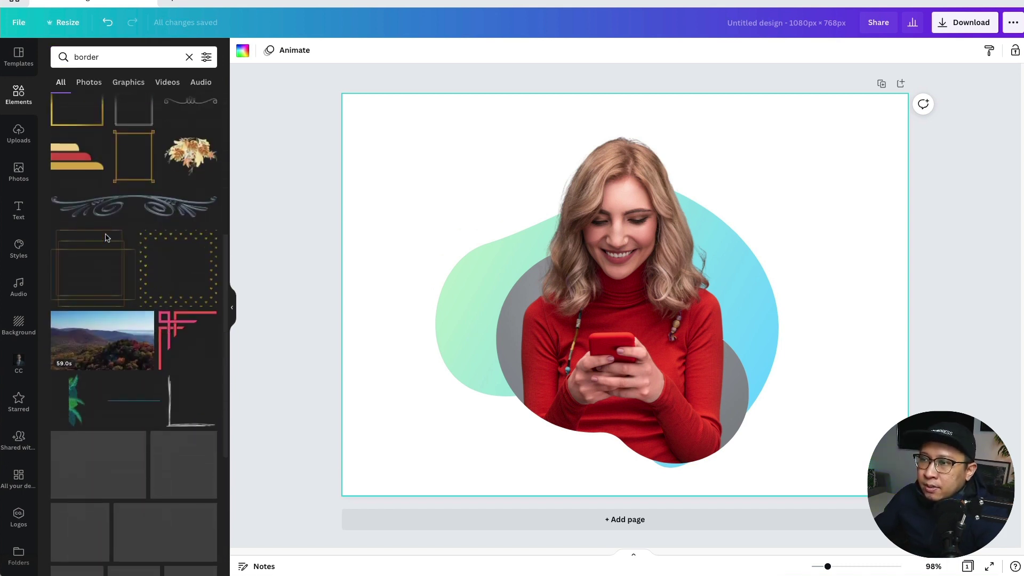
scroll(104, 237, "down", 10)
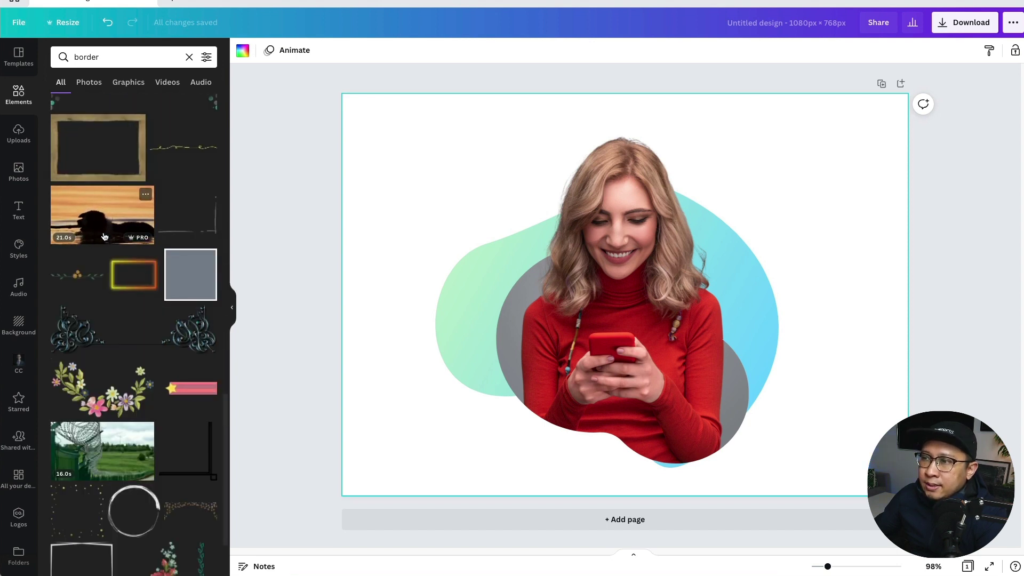
scroll(105, 237, "down", 3)
scroll(105, 237, "down", 6)
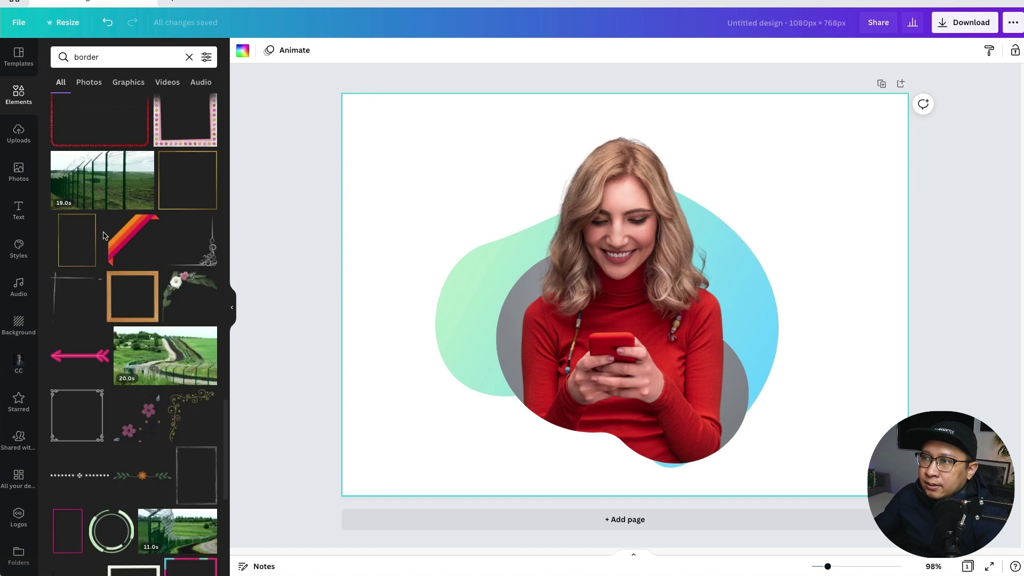
Try the cream rectangular picture frame over the design, and delete it
scroll(105, 235, "down", 1)
scroll(104, 236, "down", 1)
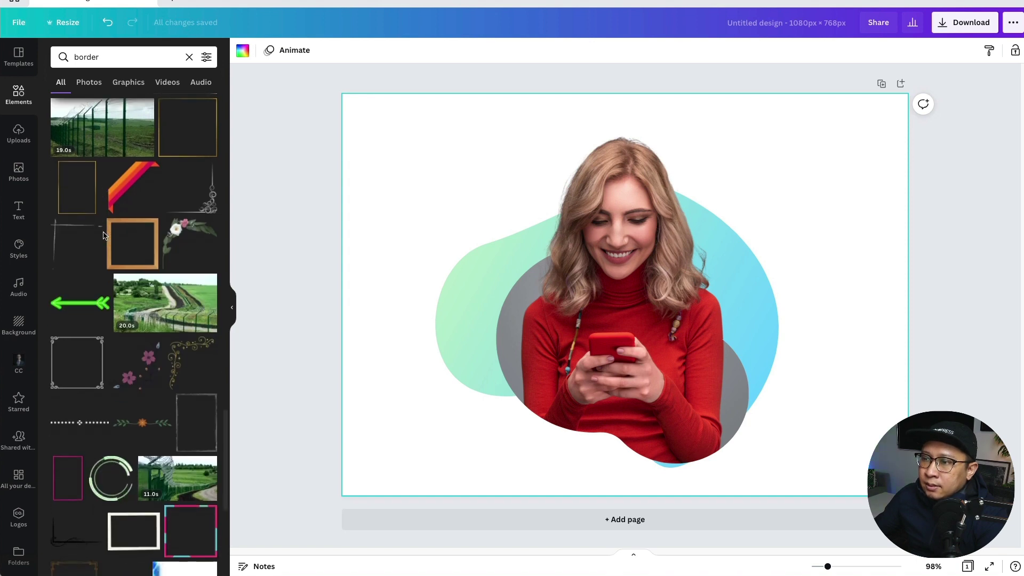
left_click(119, 528)
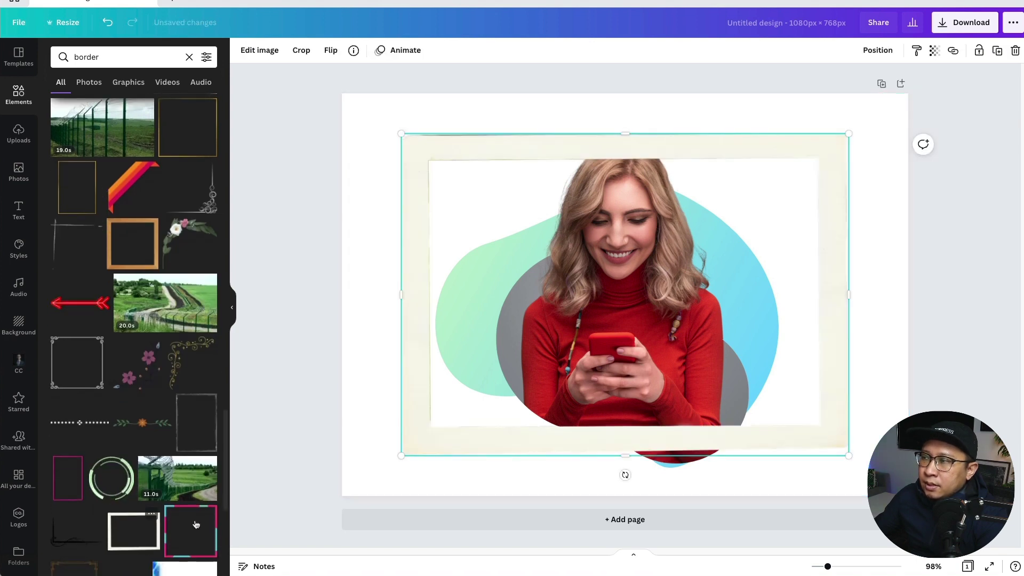
key("Delete")
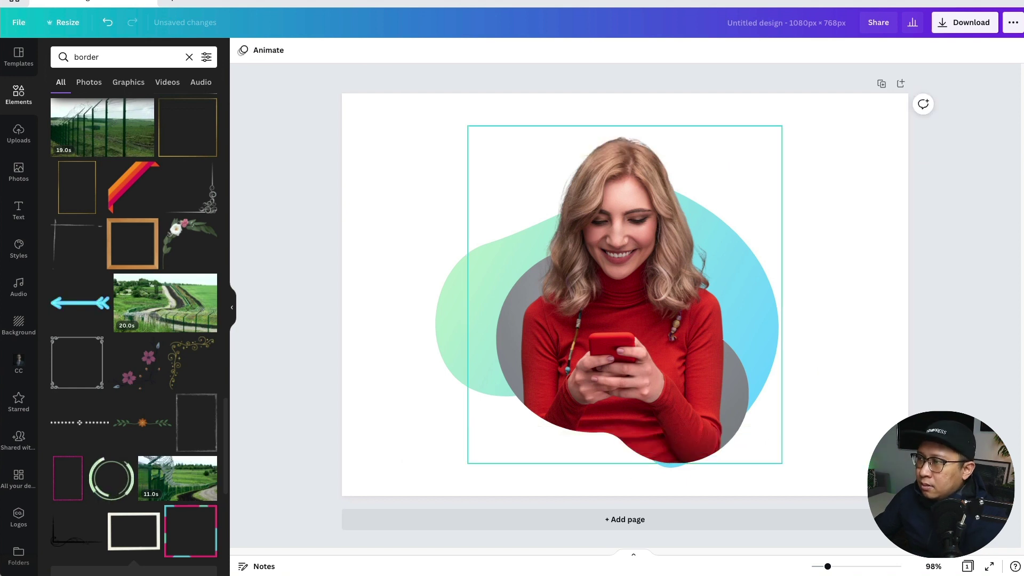
Find the thin gold square border among the border results and add it to the page
scroll(138, 340, "down", 5)
scroll(137, 339, "down", 7)
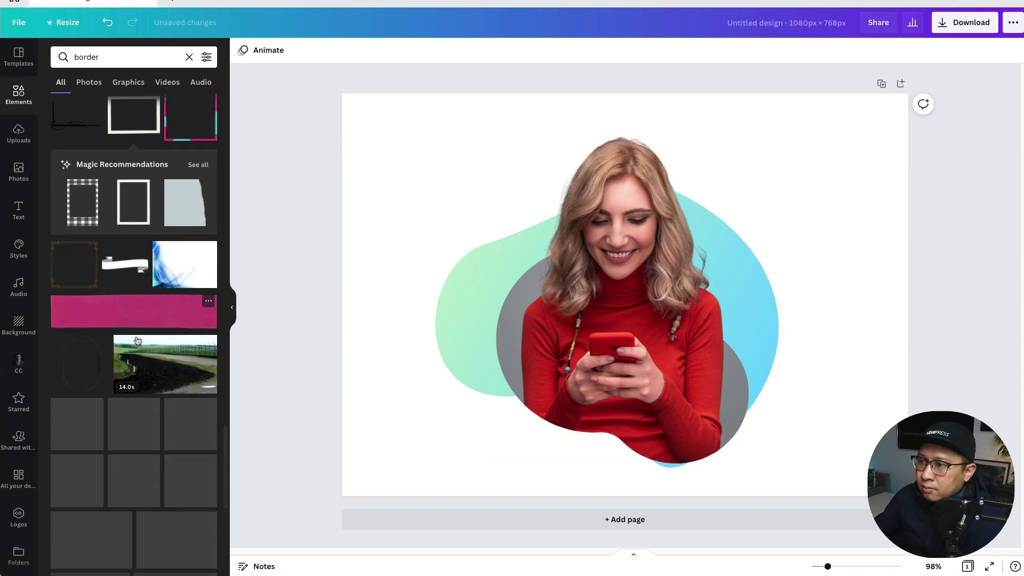
scroll(178, 208, "up", 8)
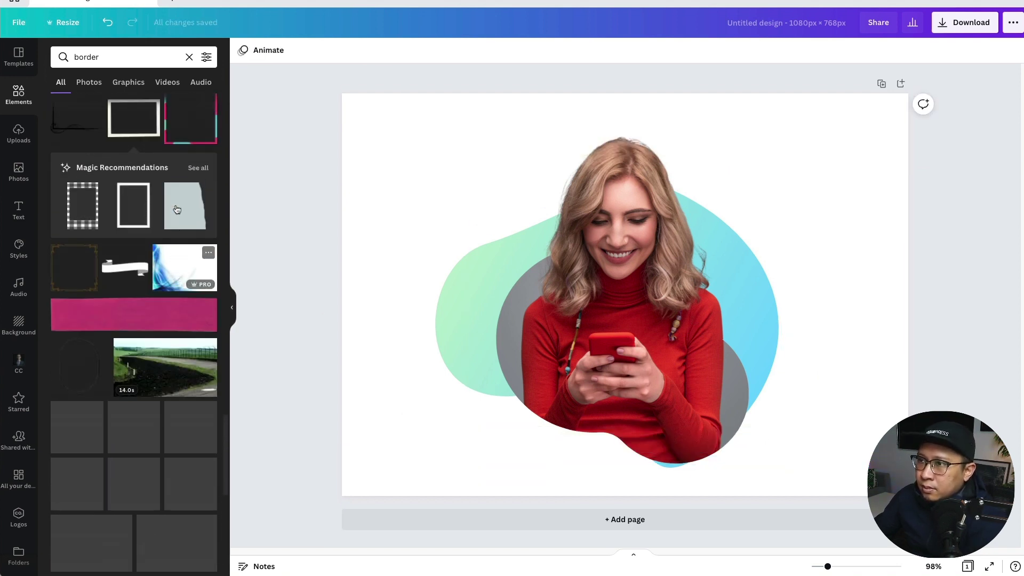
scroll(103, 330, "up", 10)
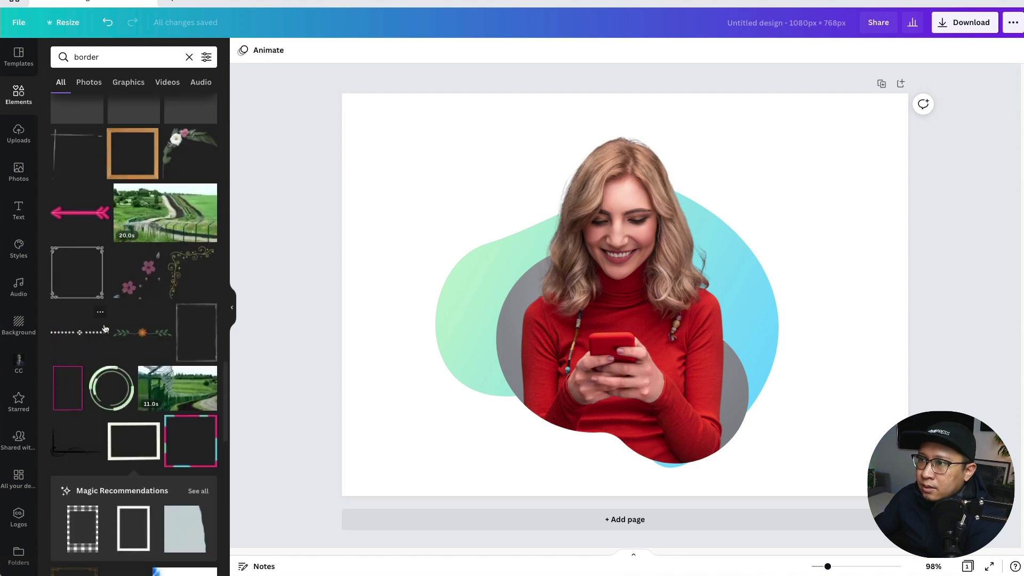
left_click(183, 424)
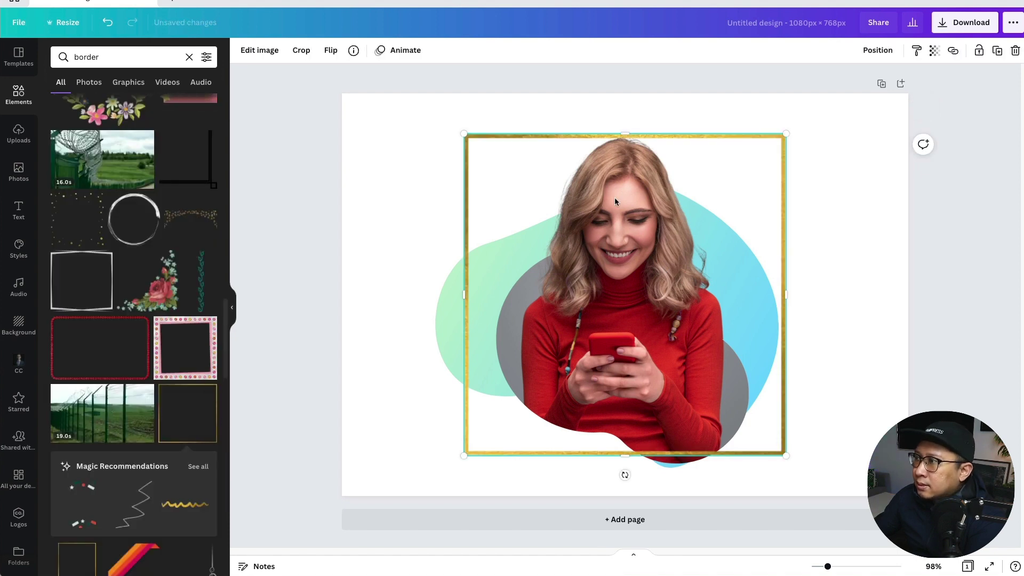
Shrink the gold border, center it horizontally over the woman below the top of her head, and place a duplicate past the page's right edge
left_click_drag(786, 137, 748, 187)
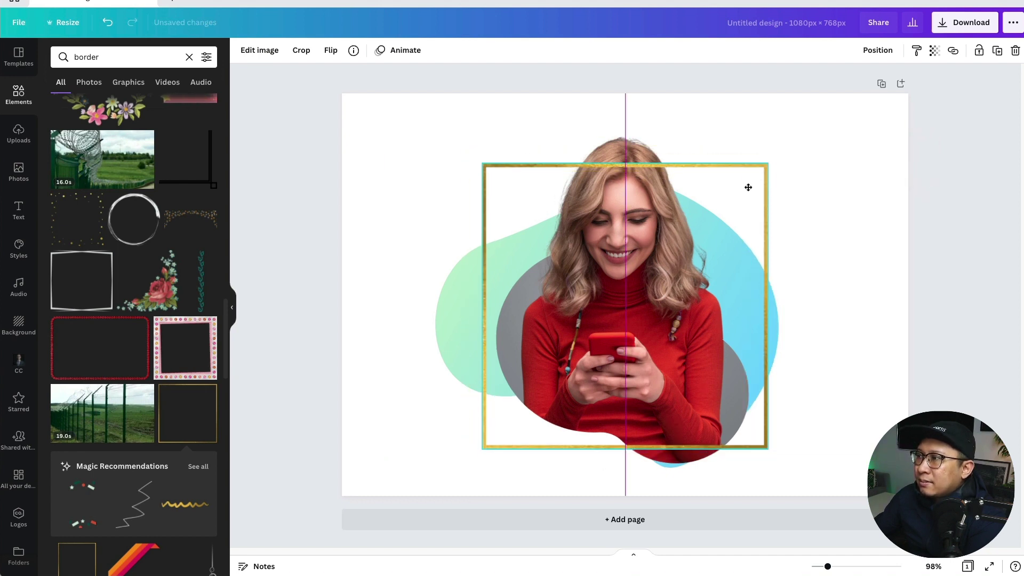
left_click_drag(748, 187, 911, 160)
left_click(735, 183)
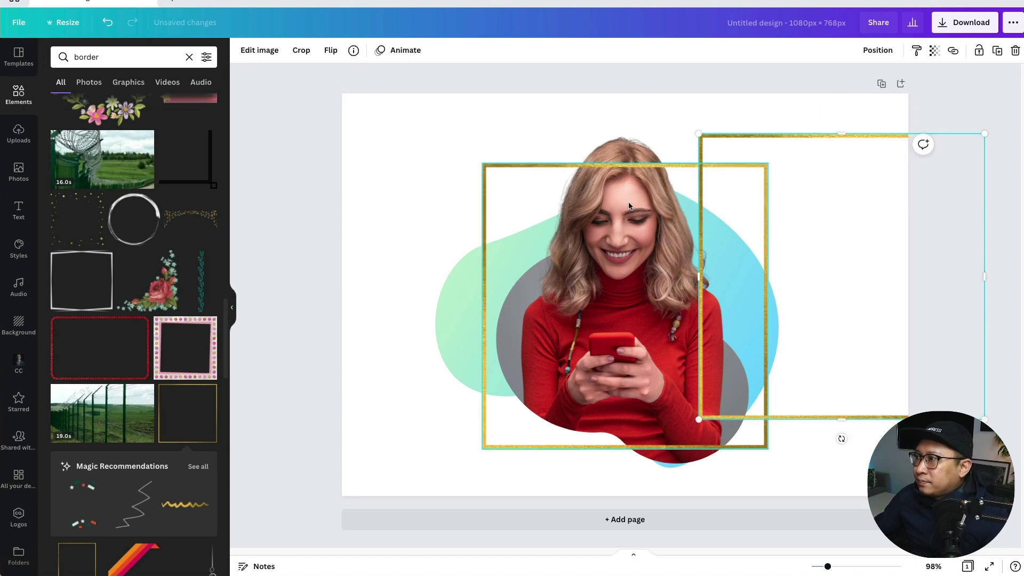
Duplicate the grouped woman cutout and align the copy over the original so her head overlaps the gold border
left_click(631, 161)
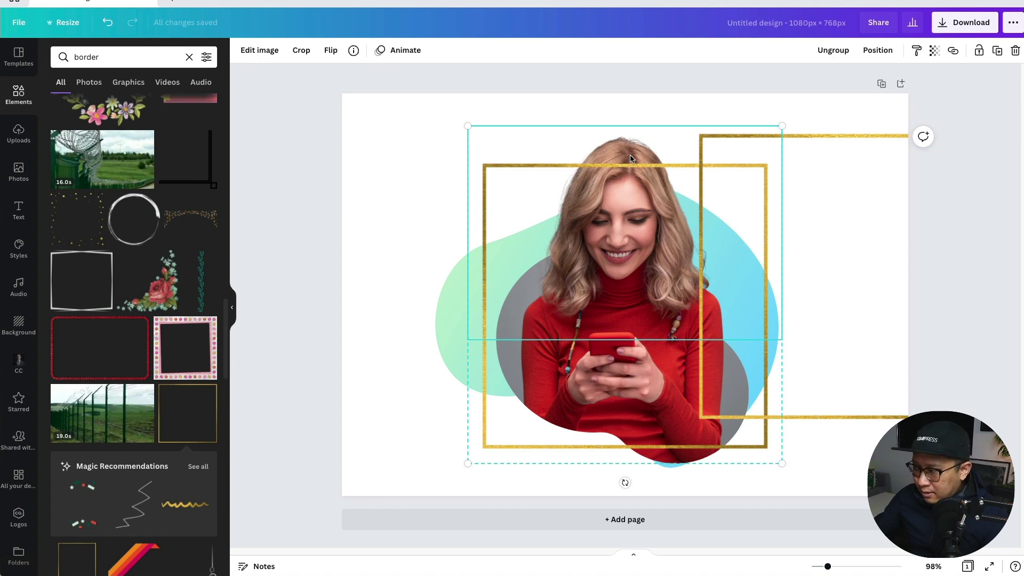
right_click(630, 158)
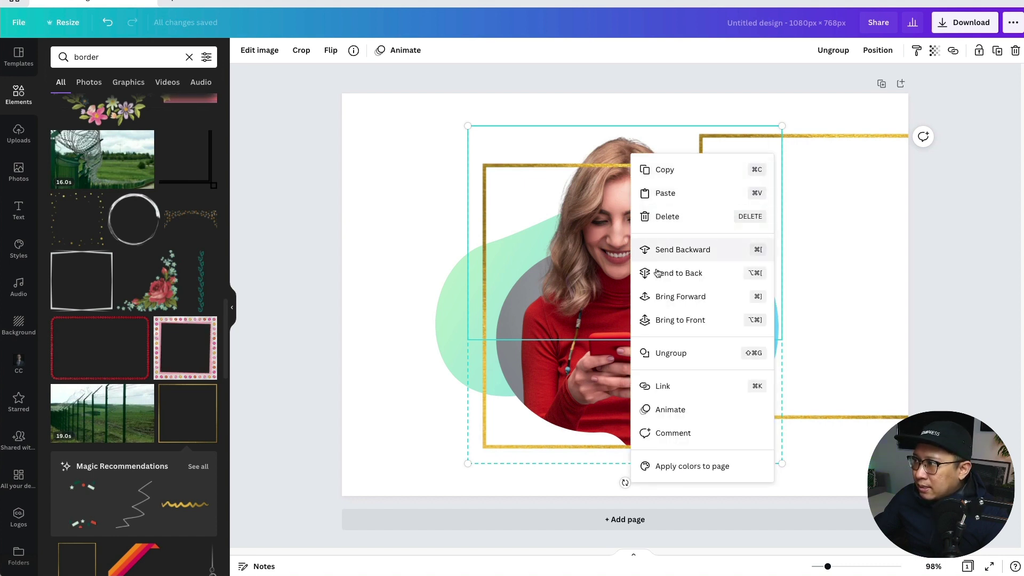
left_click(681, 175)
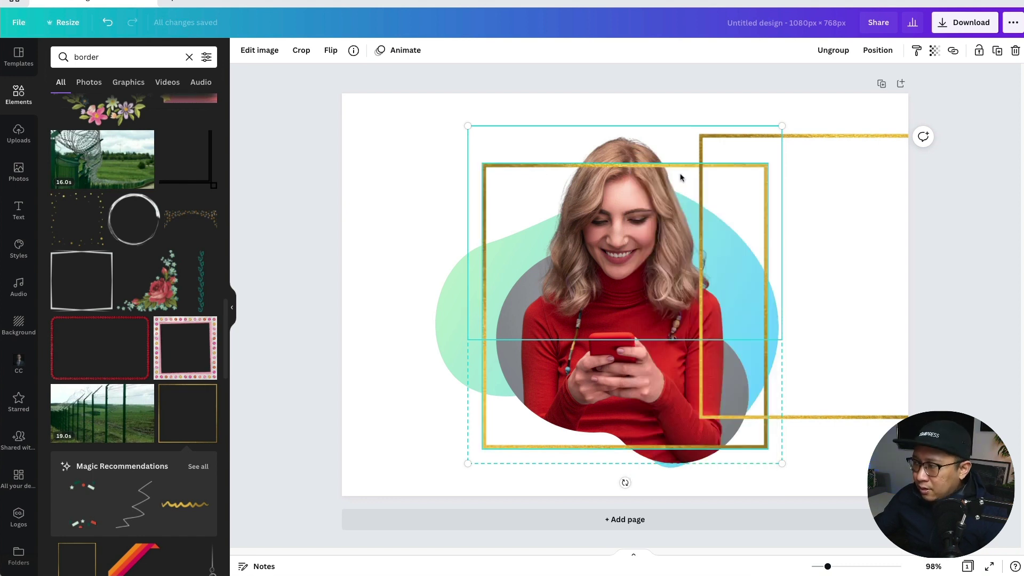
key("ctrl+v")
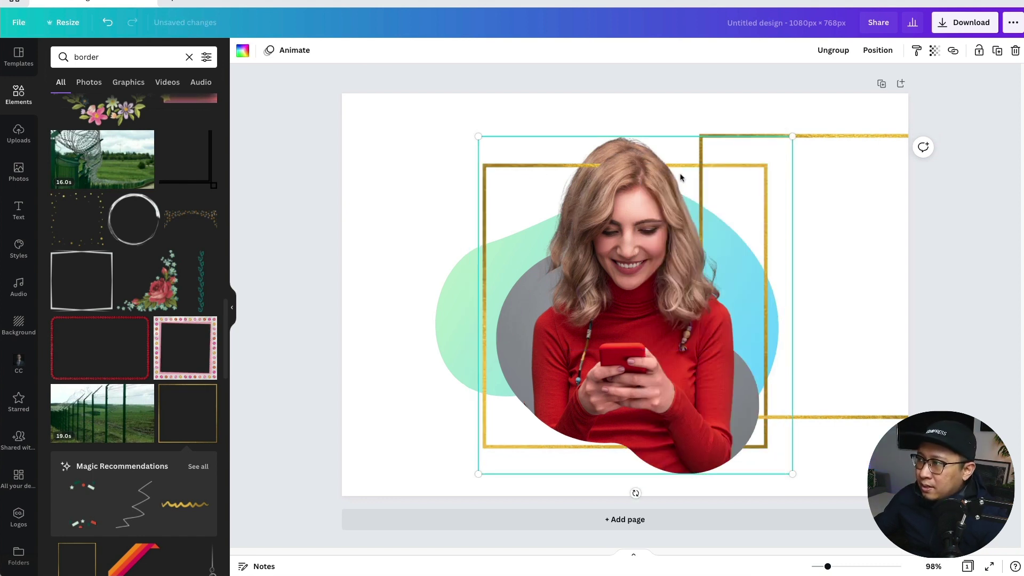
left_click(637, 472)
left_click(610, 183)
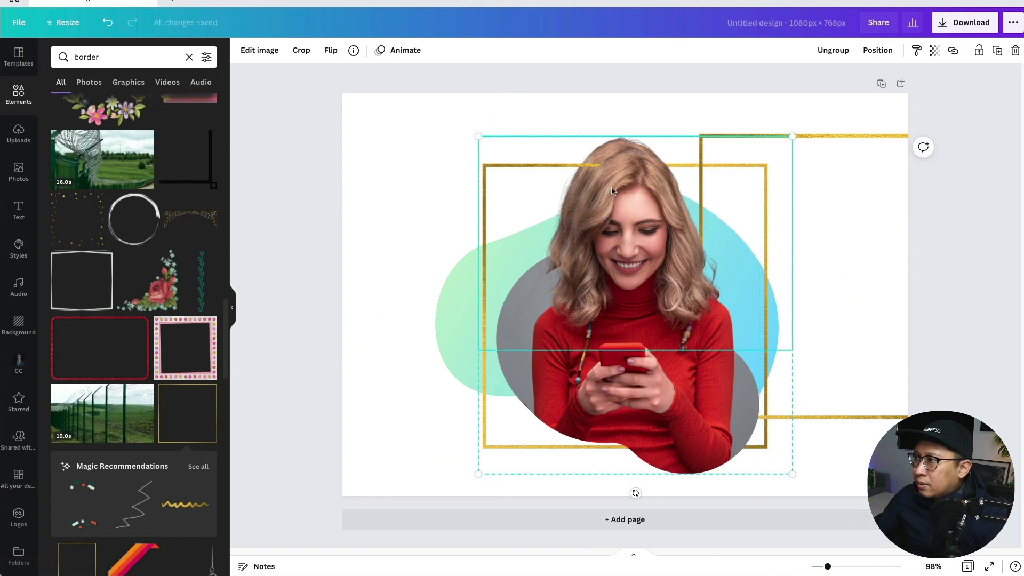
left_click_drag(634, 183, 624, 171)
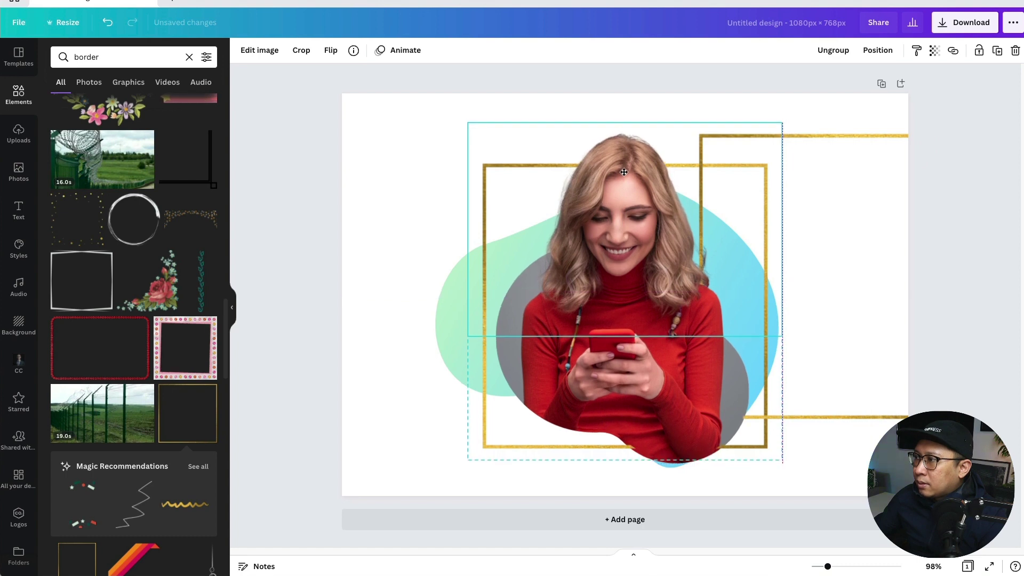
Delete the spare gold border that extends past the page's right edge
left_click(872, 245)
key("Delete")
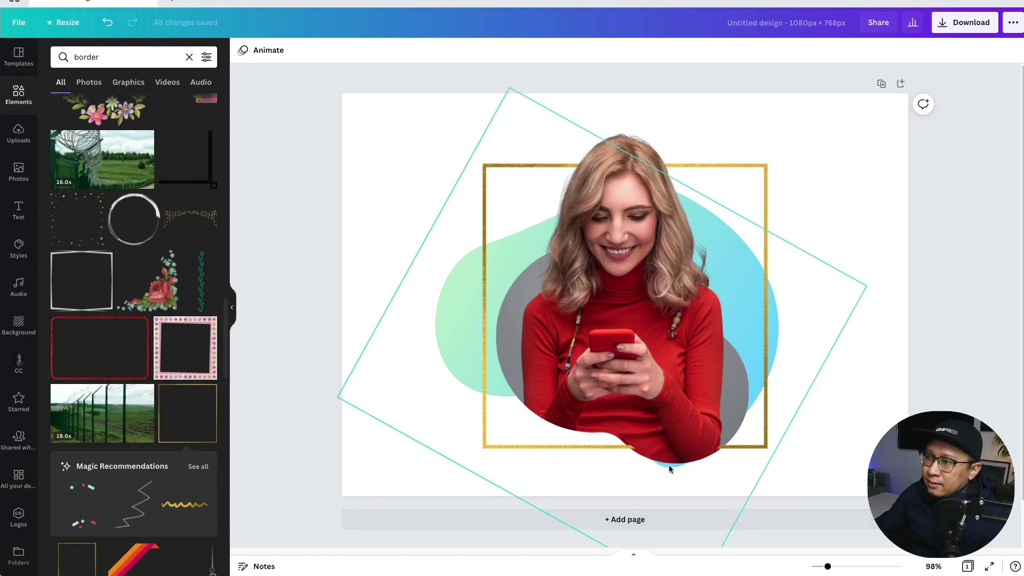
left_click(830, 373)
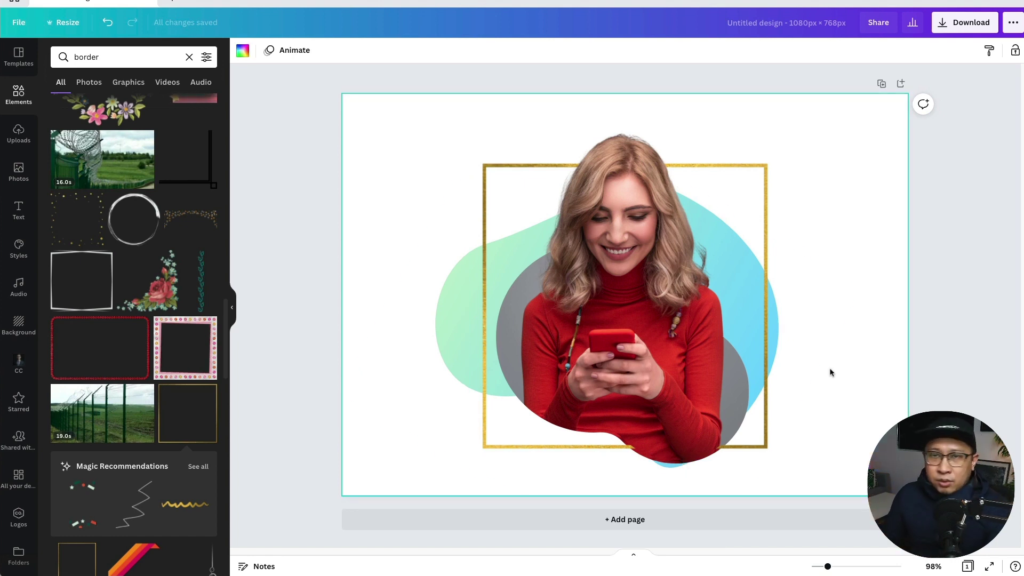
Group the woman, blobs and gold border, and enlarge and reposition the group to fill more of the page
left_click_drag(409, 168, 835, 458)
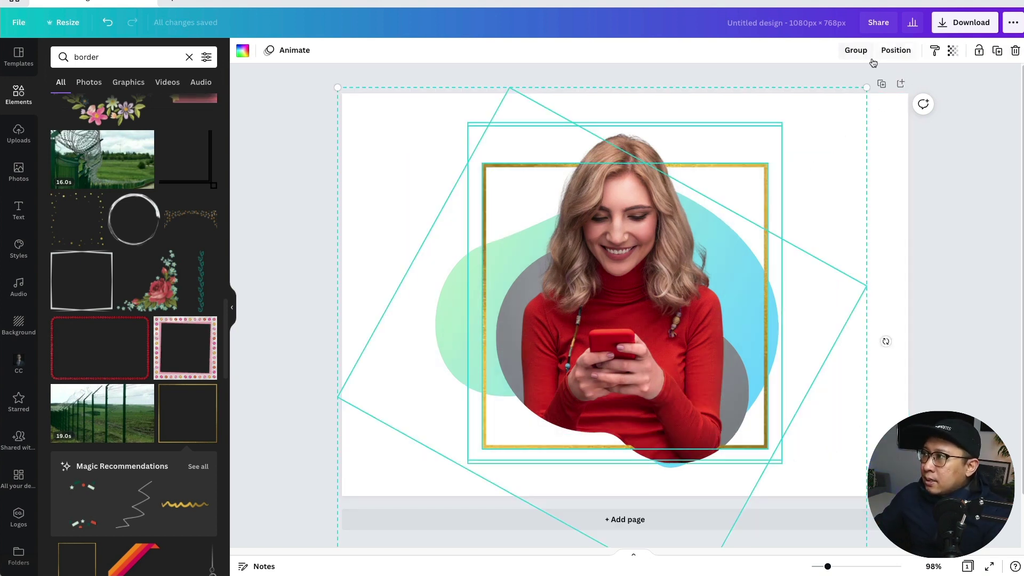
left_click(856, 50)
left_click_drag(864, 93, 925, 69)
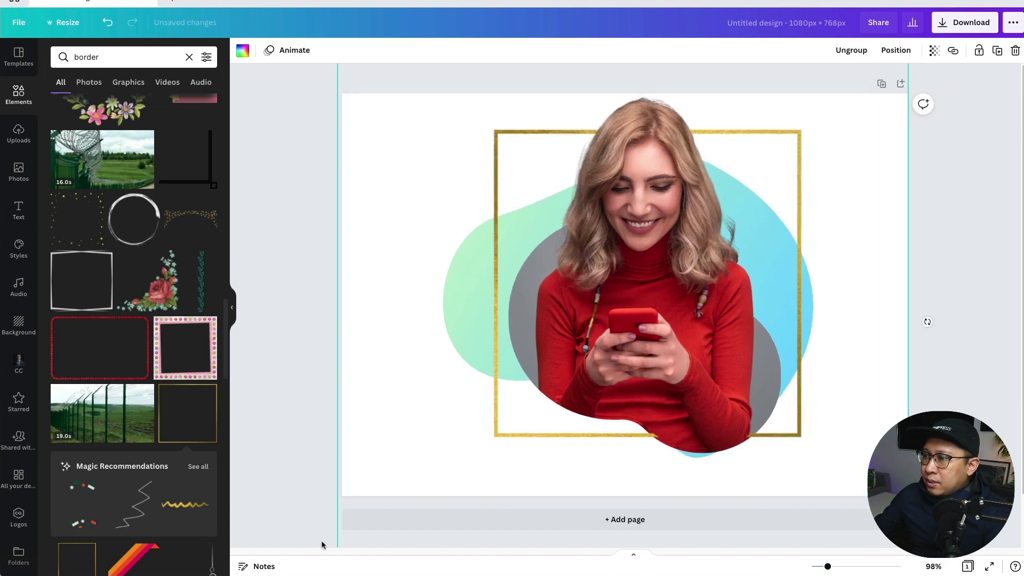
key("ctrl+minus")
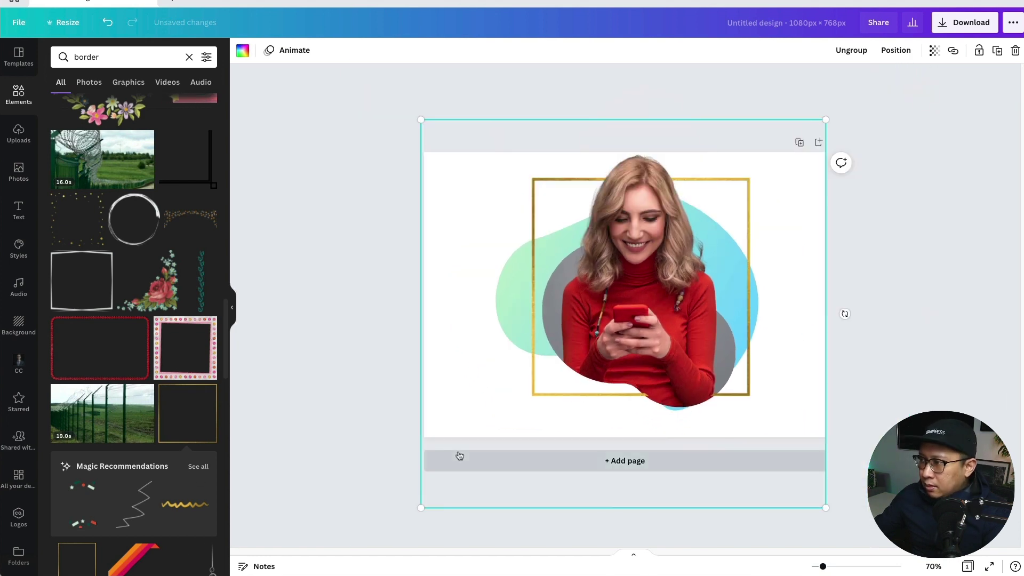
left_click_drag(421, 508, 394, 533)
left_click(943, 305)
Download the design as a compressed PNG with a transparent background, saved as "lady smiling" in the Downloads folder
left_click(971, 22)
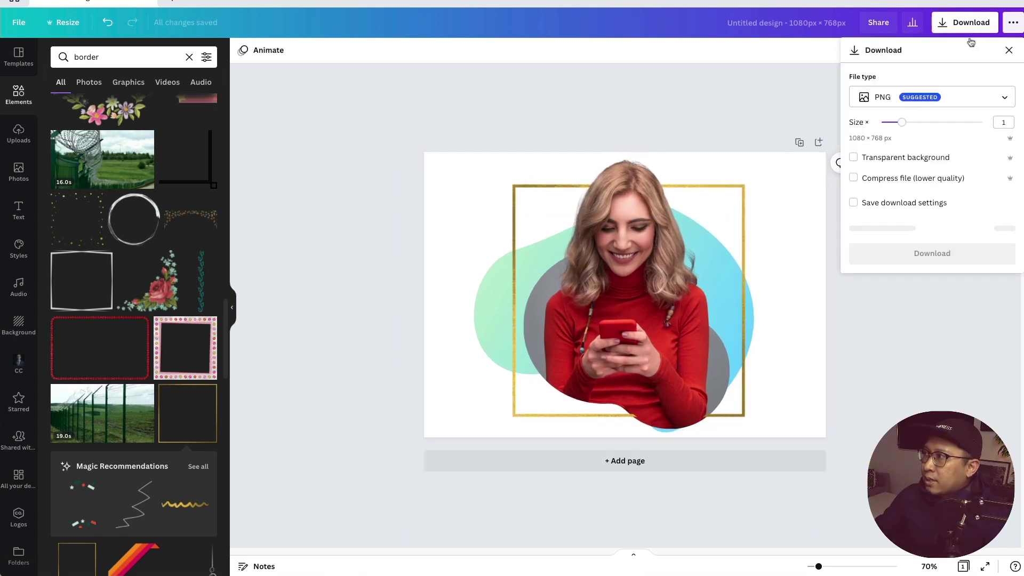
left_click(895, 186)
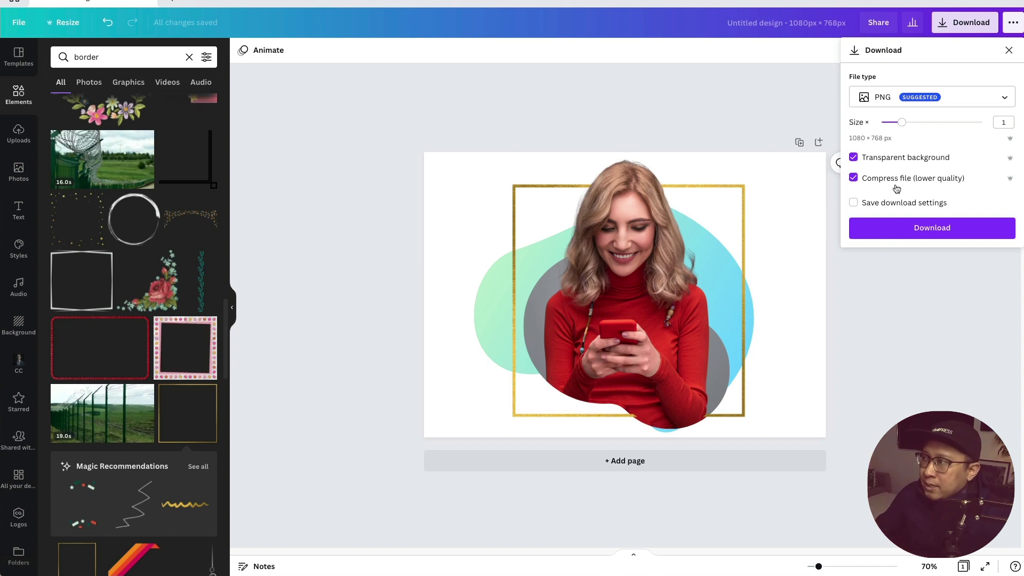
left_click(925, 229)
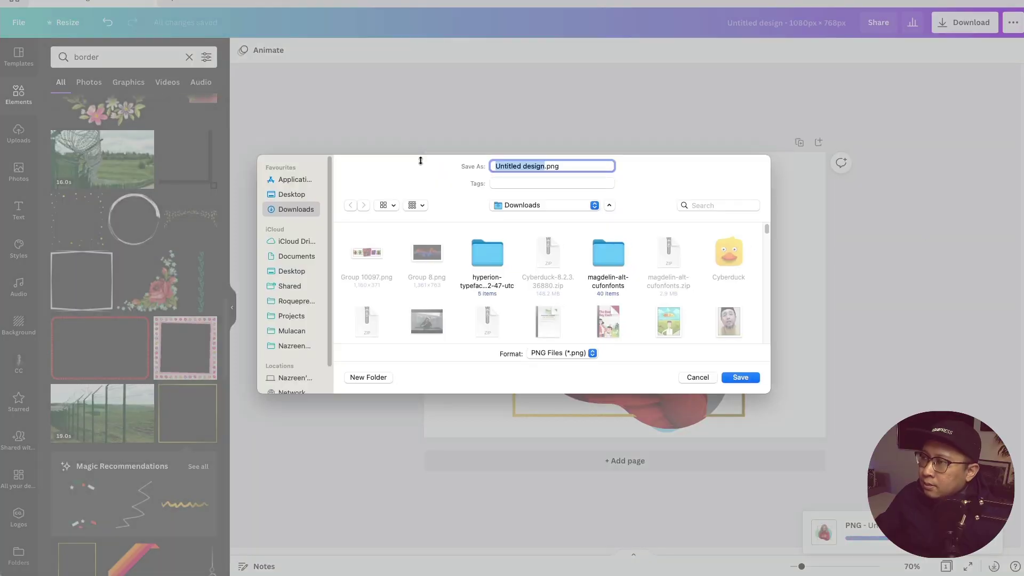
type("lady smiling")
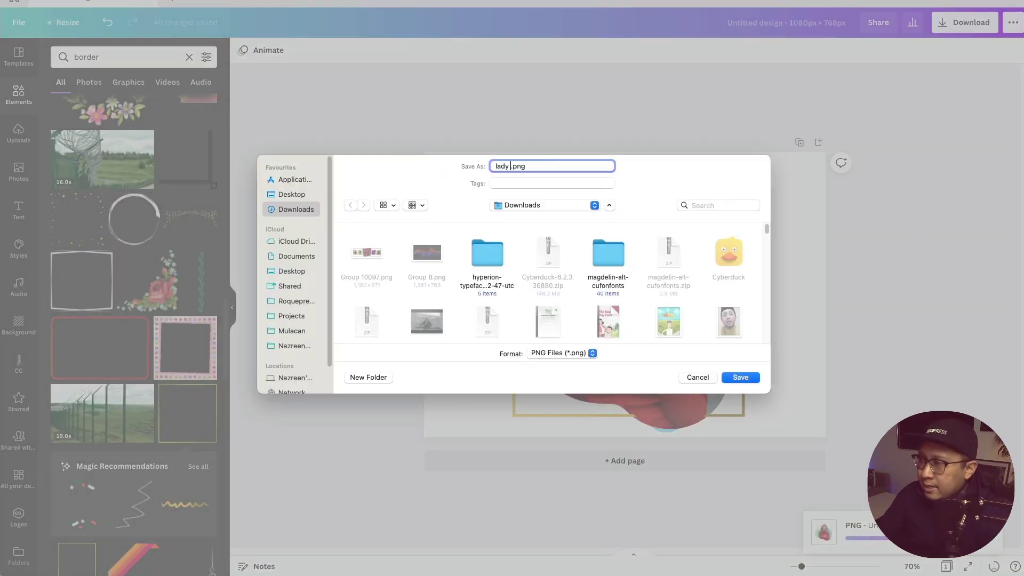
left_click(740, 377)
left_click(693, 377)
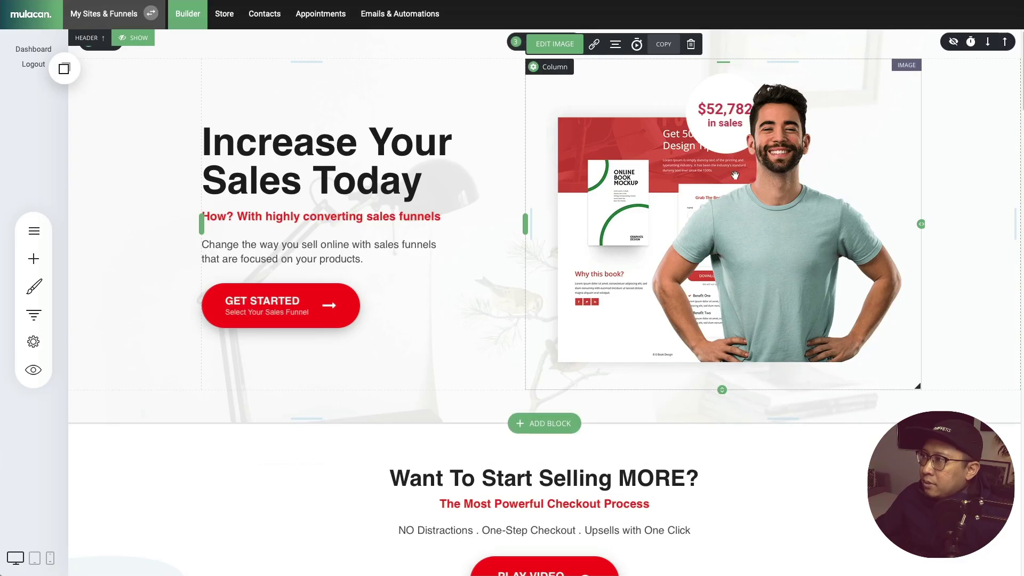
In the Mulacan page builder, upload the downloaded PNG and replace the hero section's image of the man with it
left_click(557, 48)
left_click(429, 125)
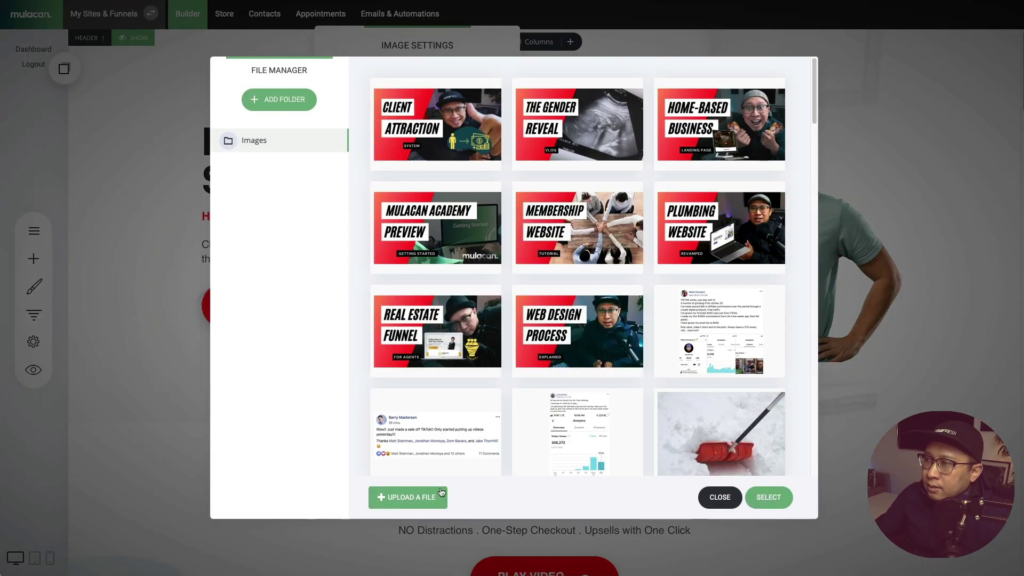
left_click(406, 496)
left_click(297, 224)
double_click(370, 234)
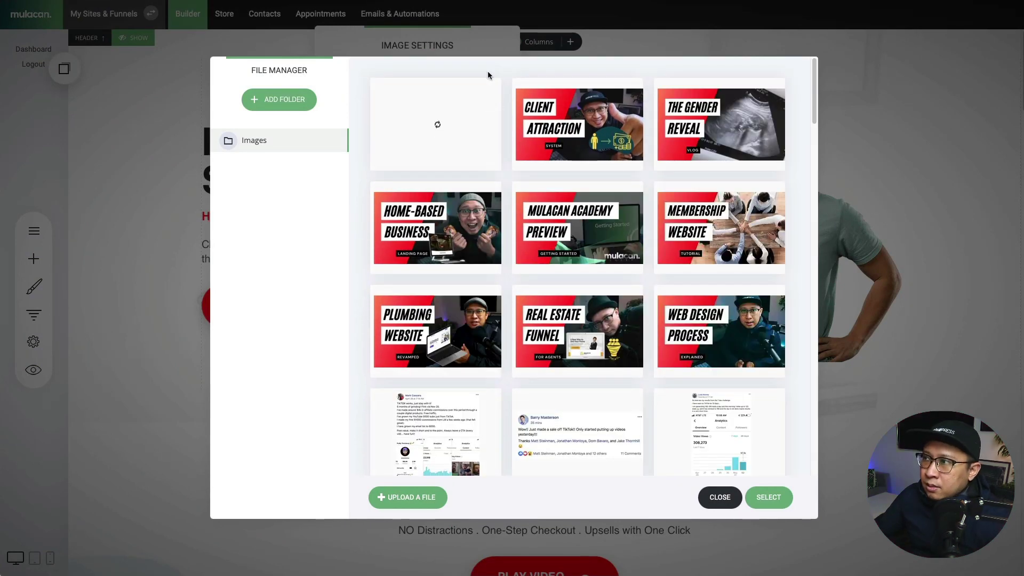
left_click(489, 134)
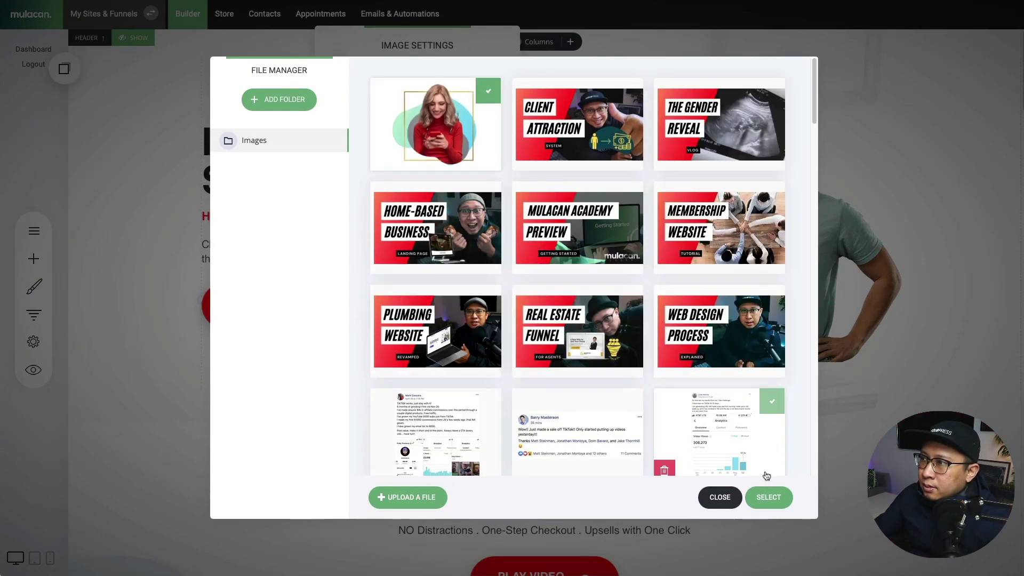
left_click(771, 495)
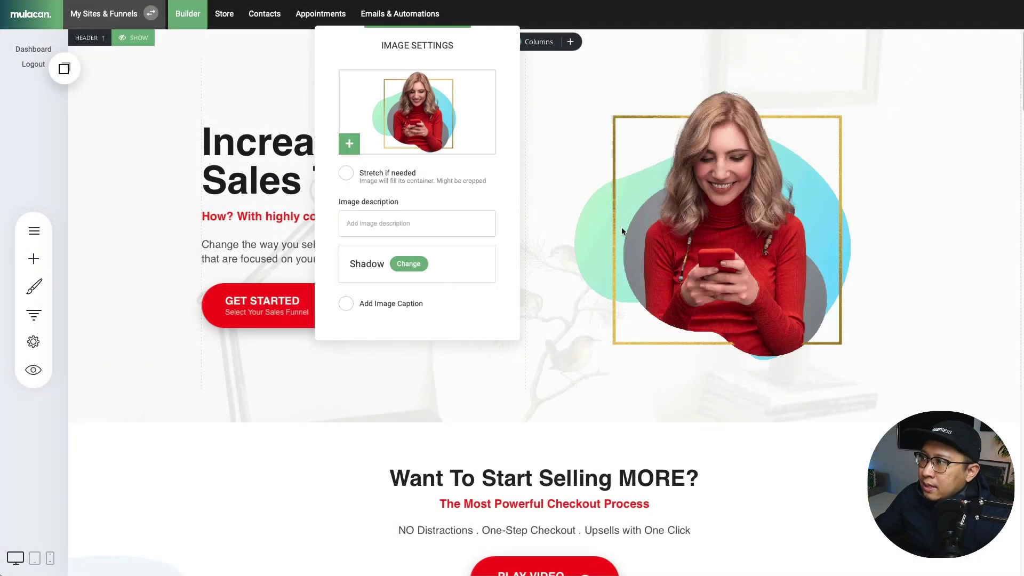
left_click(511, 377)
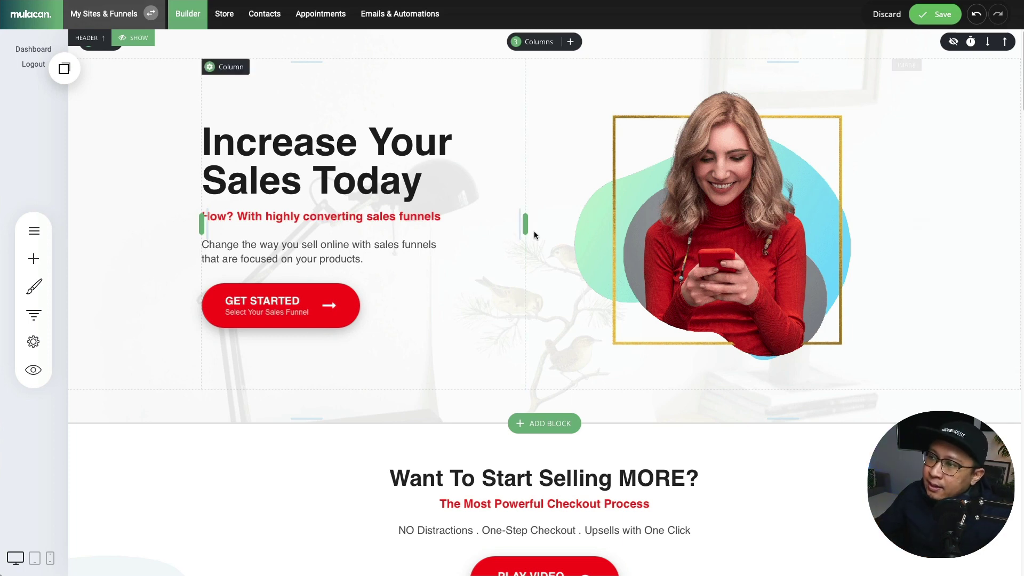
Turn on a gradient in the GET STARTED button's styling, and move the settings off the hero image
left_click(233, 305)
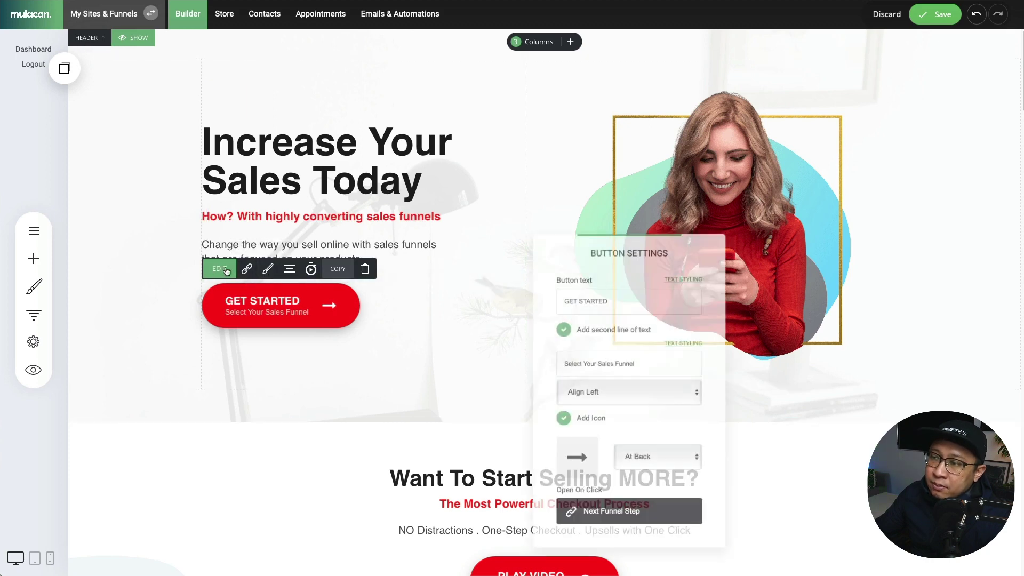
left_click(268, 268)
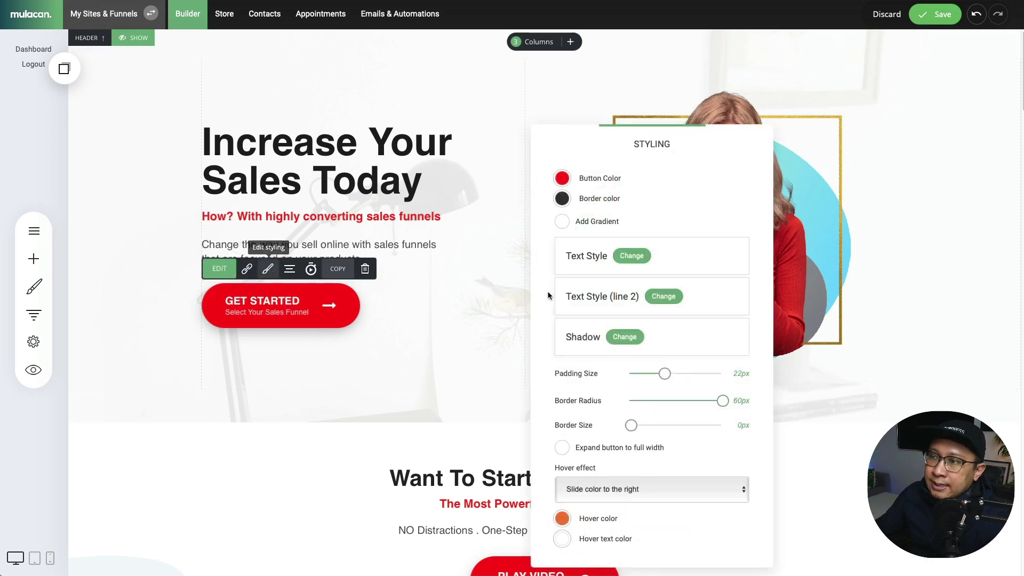
left_click(598, 223)
left_click_drag(654, 113, 238, 103)
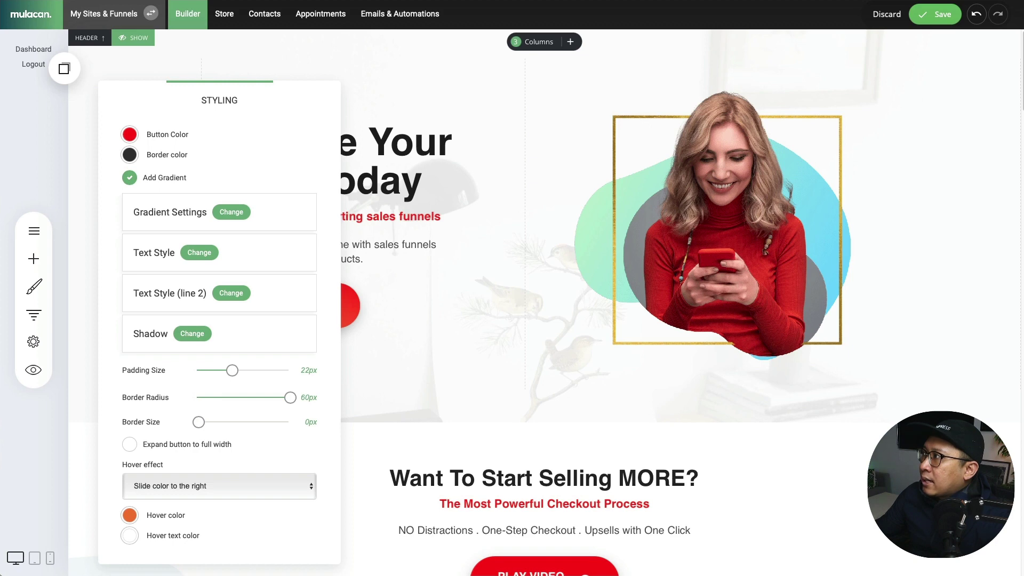
Sample the light green of the hero image's blob and set the button's gradient start color to #B7EACE
key("super+shift+c")
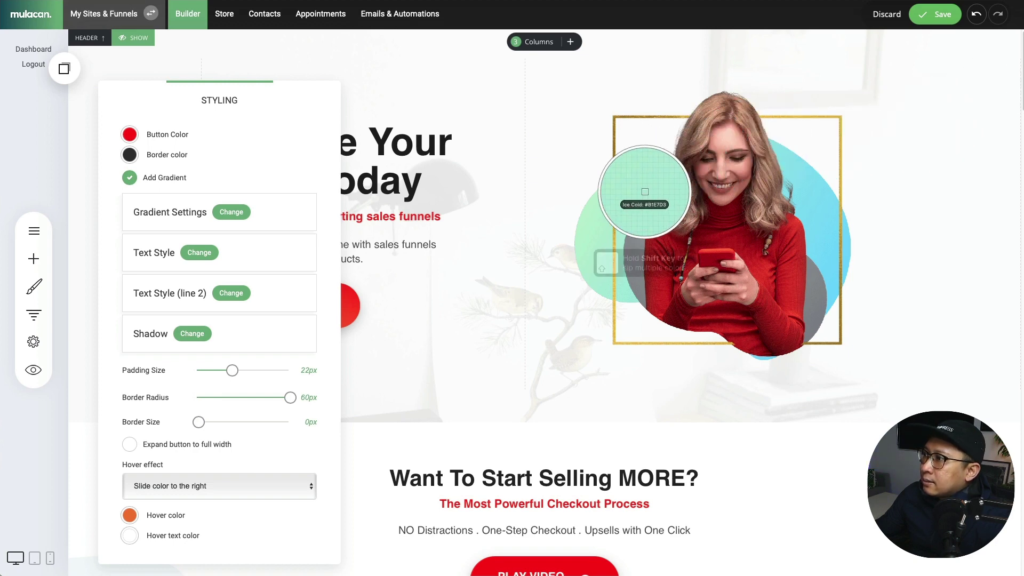
left_click(594, 248)
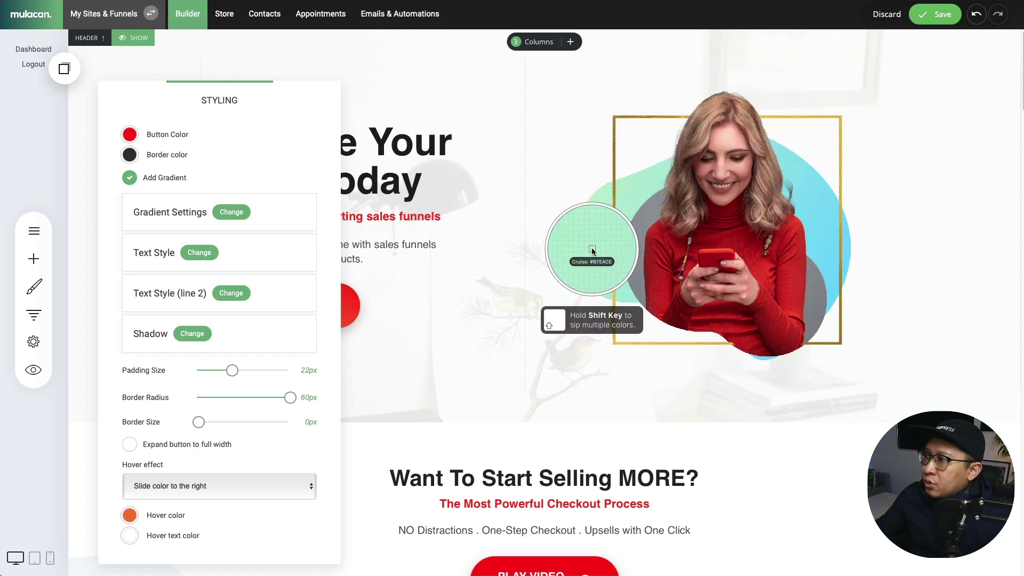
left_click(230, 212)
left_click(440, 122)
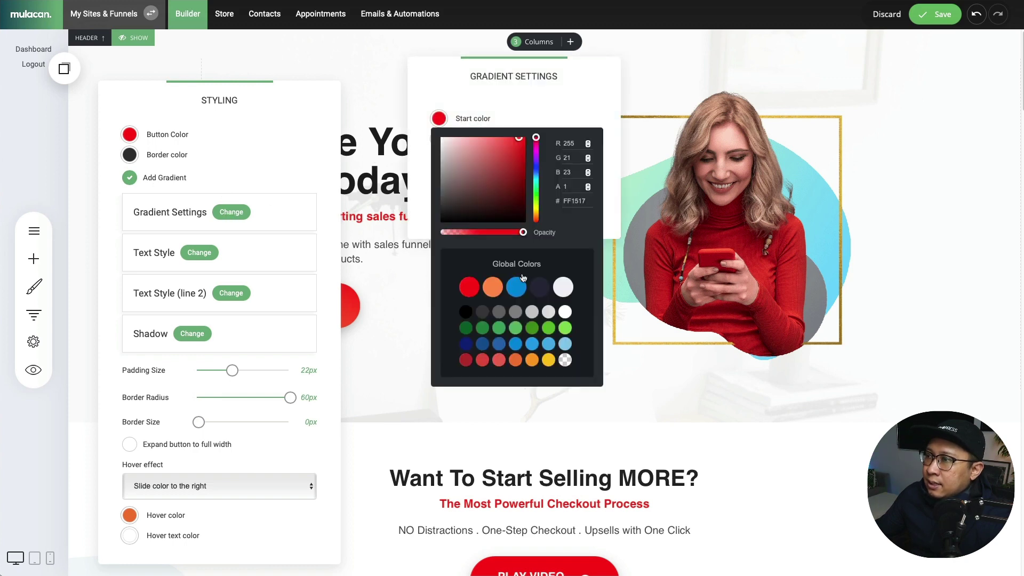
double_click(572, 202)
key("ctrl+v")
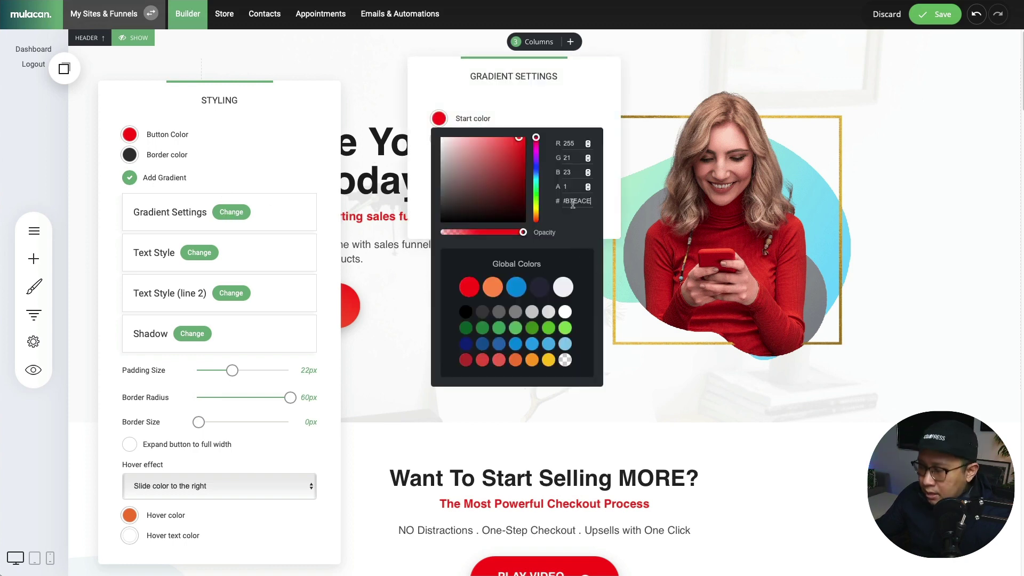
left_click(583, 127)
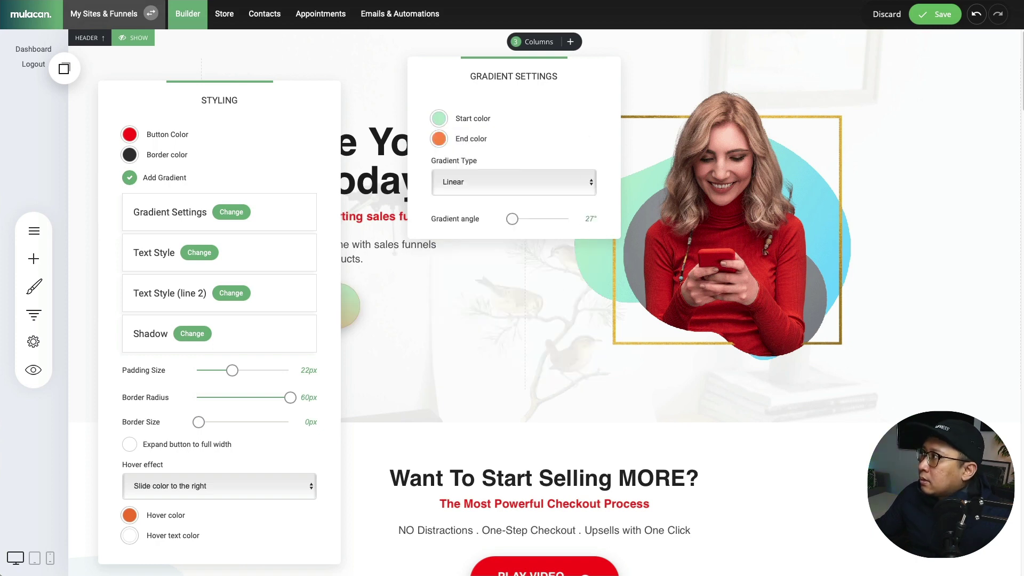
Sample the light blue of the hero image's blob, set it as the button's gradient end color, and close the settings
key("super+shift+p")
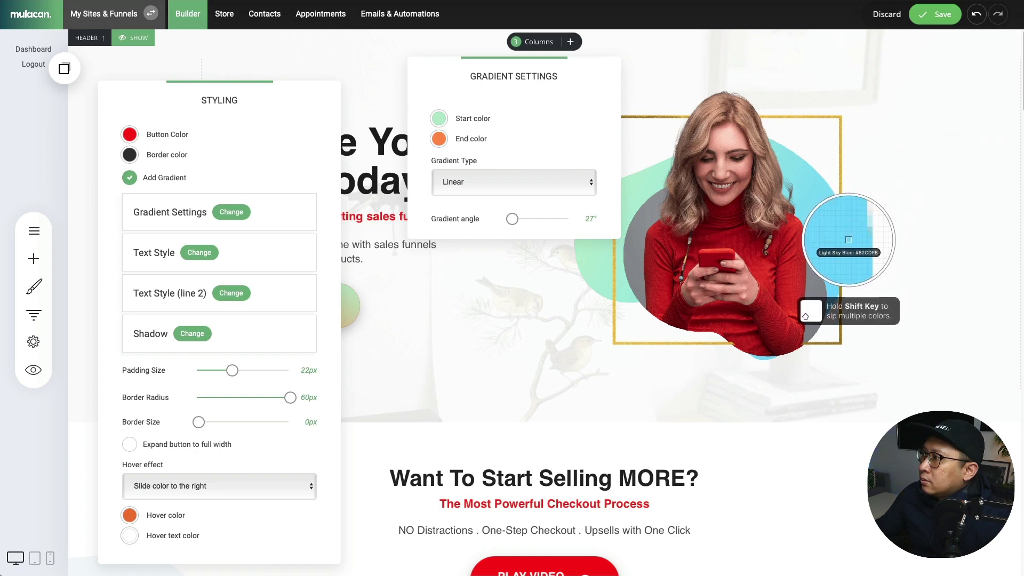
left_click(847, 248)
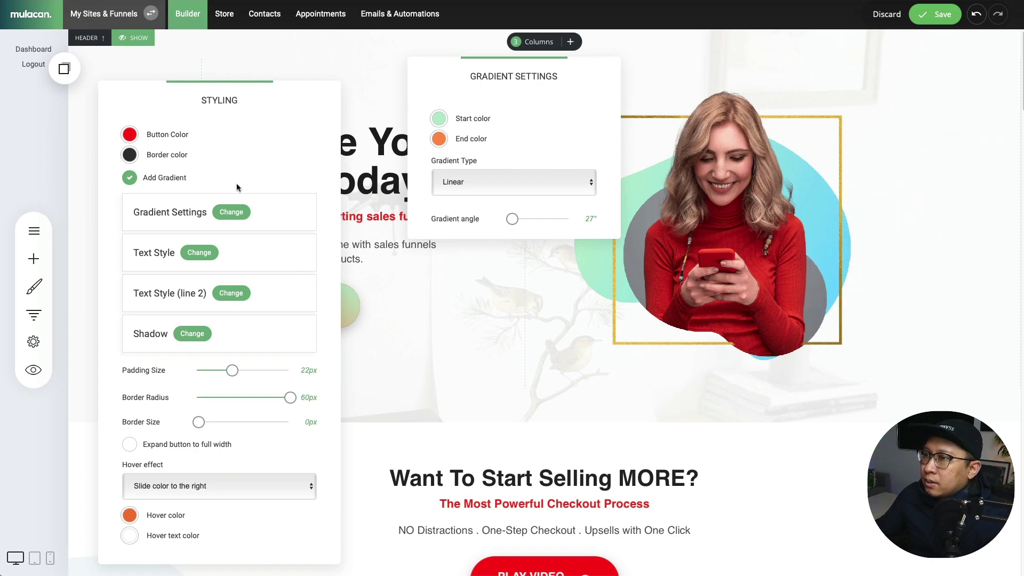
left_click(234, 215)
left_click(234, 213)
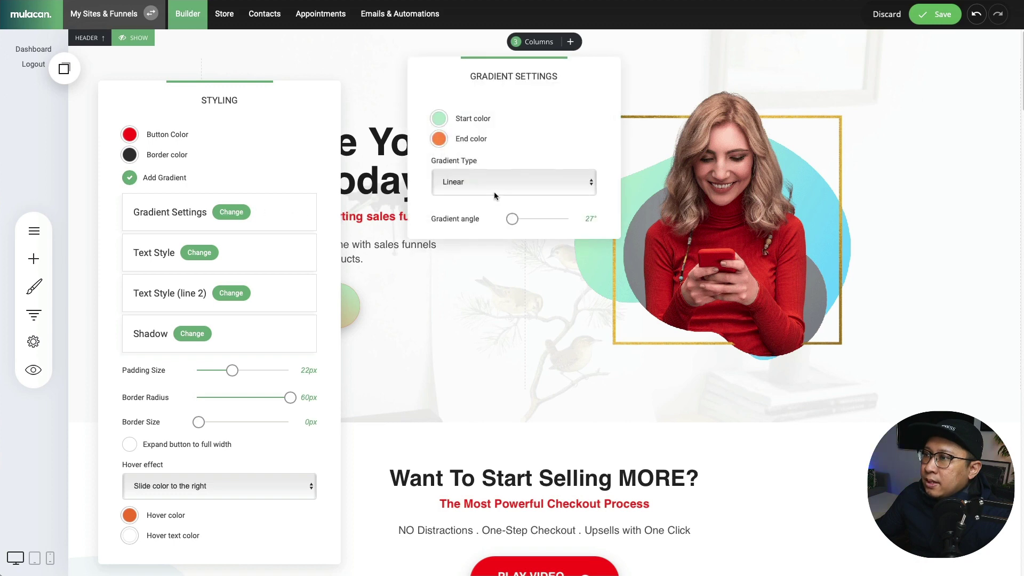
left_click(439, 140)
double_click(575, 221)
key("ctrl+v")
left_click(578, 128)
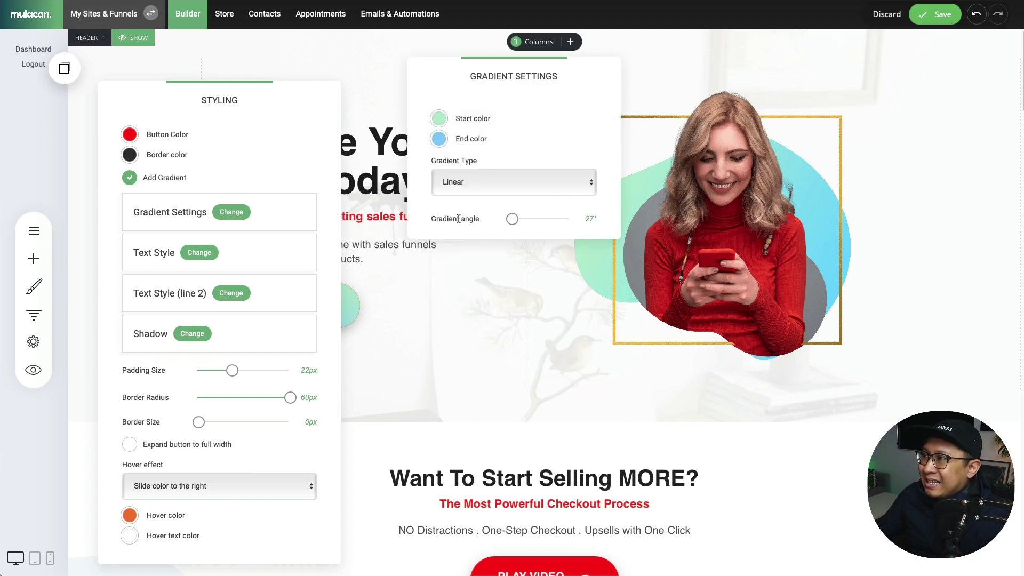
left_click(407, 312)
left_click(376, 340)
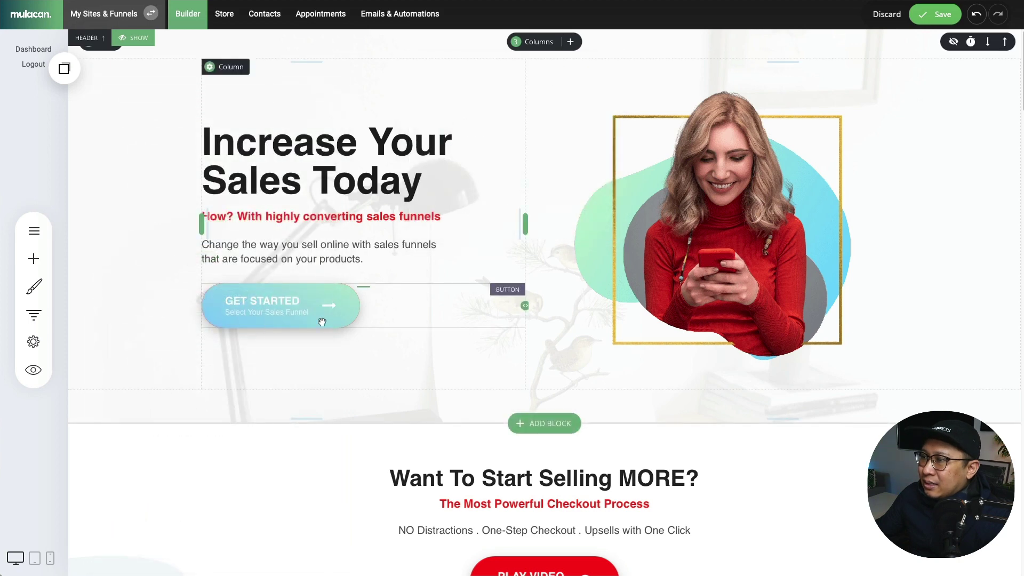
Review the GET STARTED button's styling settings and close them without changes
left_click(297, 312)
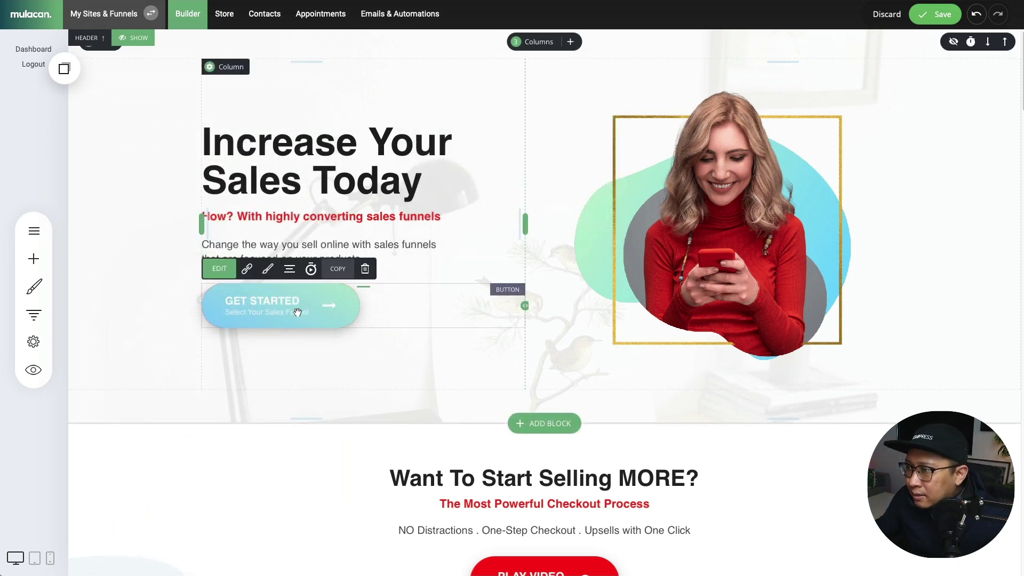
left_click(268, 268)
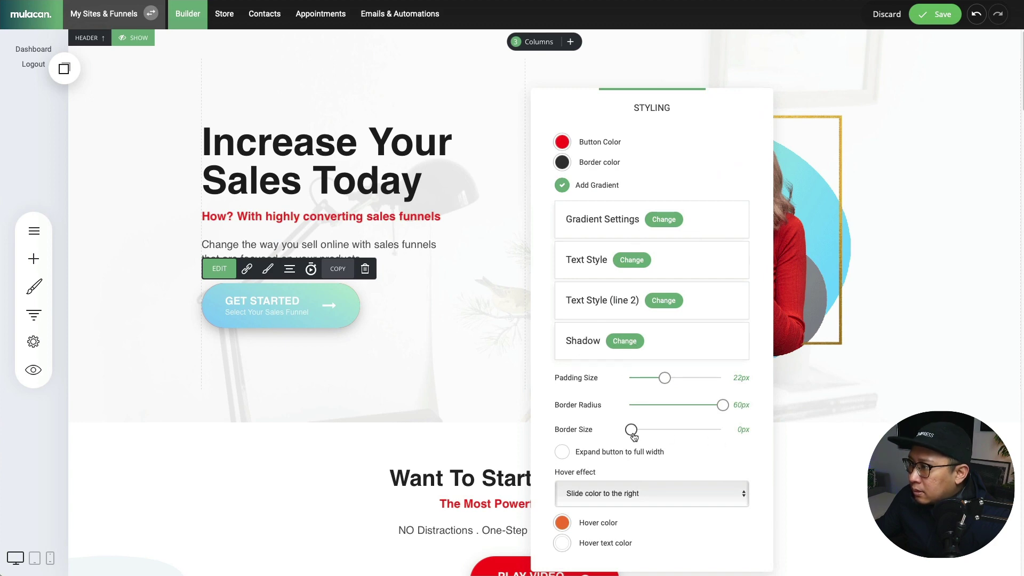
left_click(409, 368)
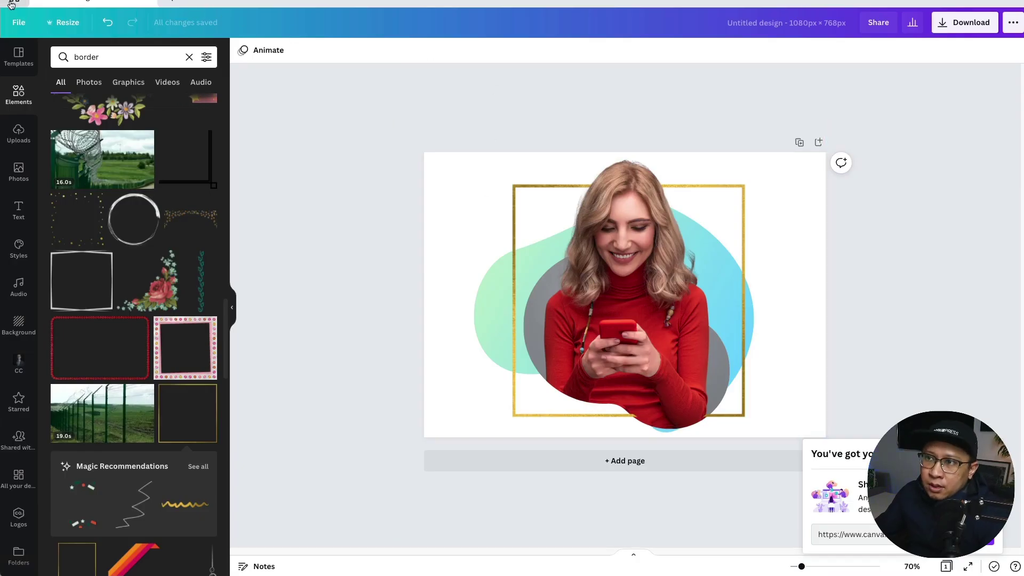
Switch to the hero graphic design in Canva and browse further through the border elements
left_click(25, 29)
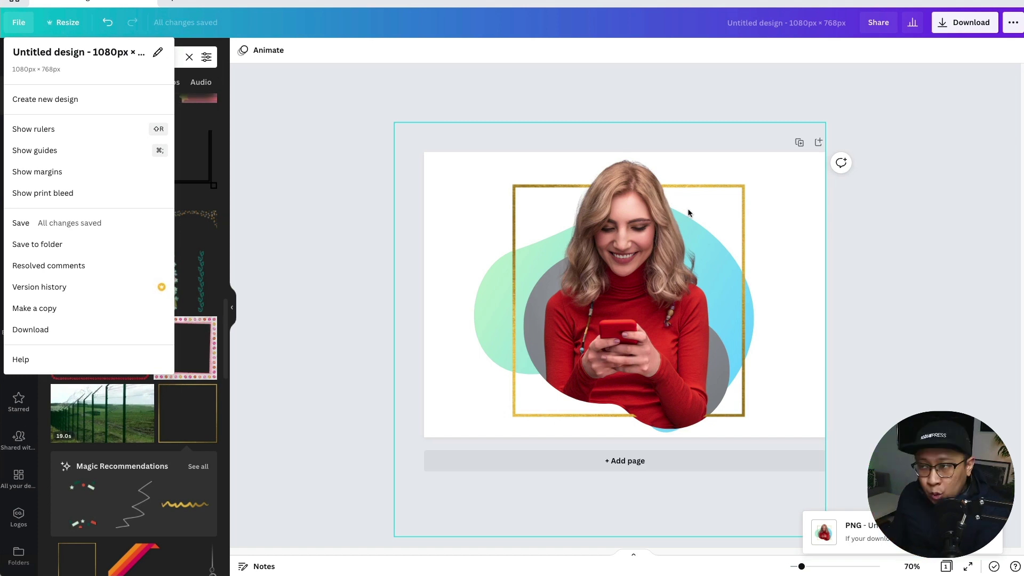
left_click(306, 203)
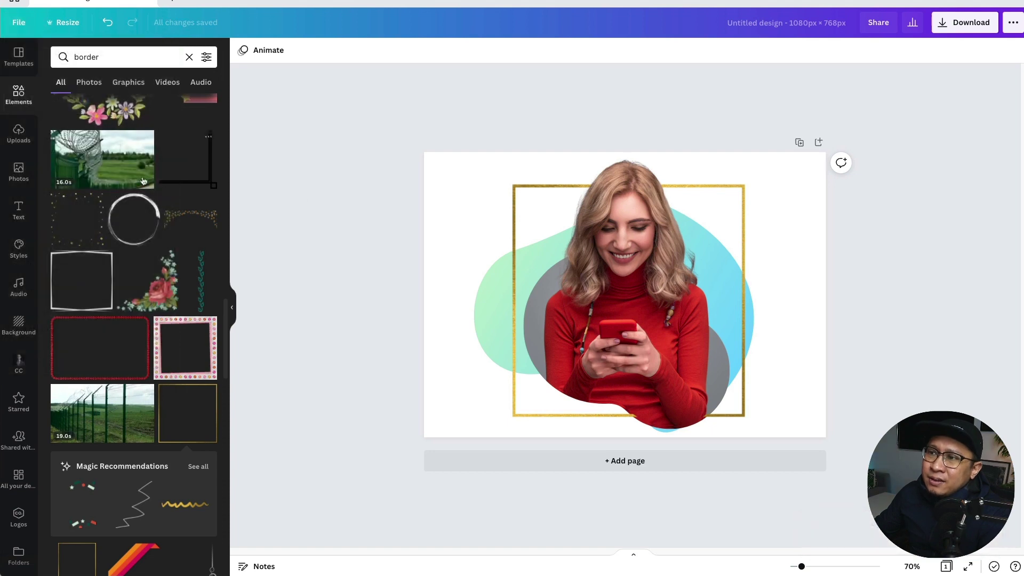
scroll(134, 328, "down", 5)
scroll(135, 328, "down", 5)
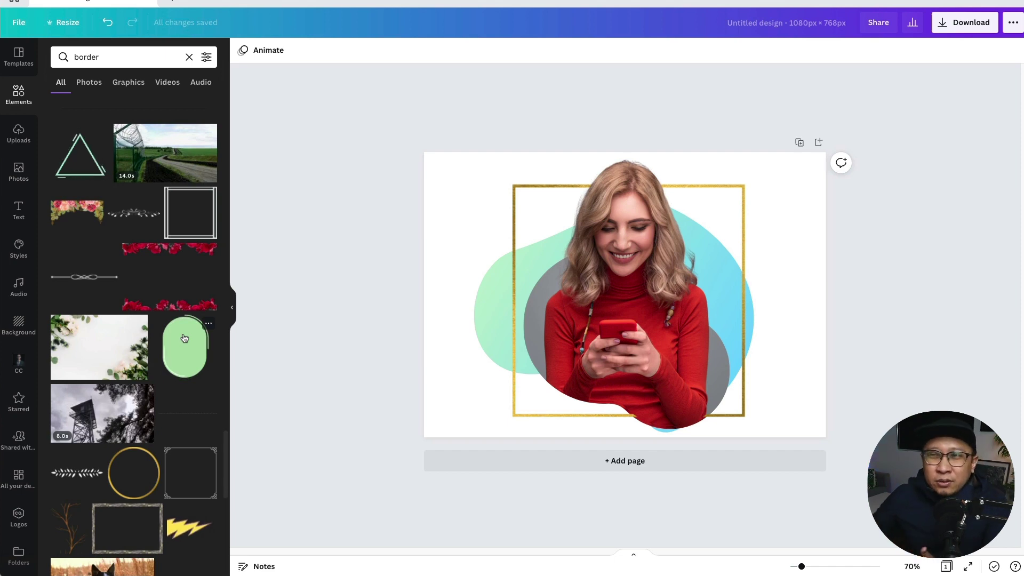
scroll(171, 339, "down", 10)
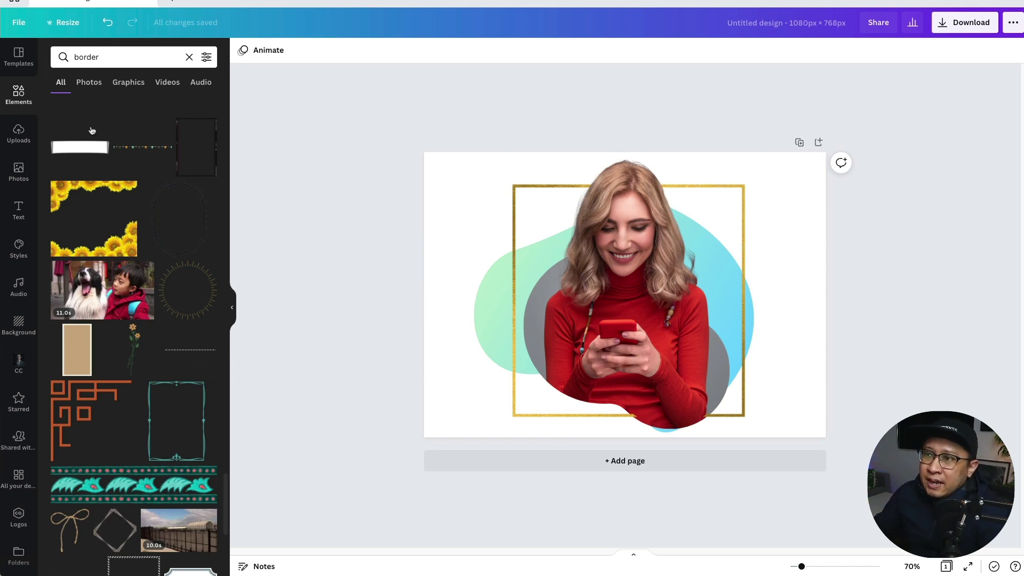
Clear the border search and look through Canva's element categories, the uploaded images and the website templates
left_click(189, 57)
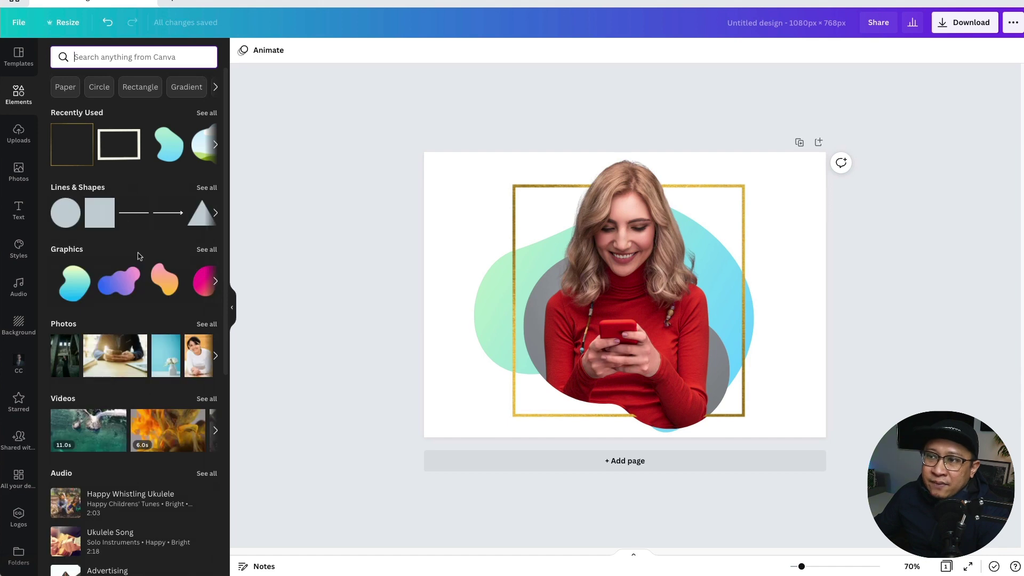
scroll(137, 258, "down", 5)
scroll(140, 302, "down", 2)
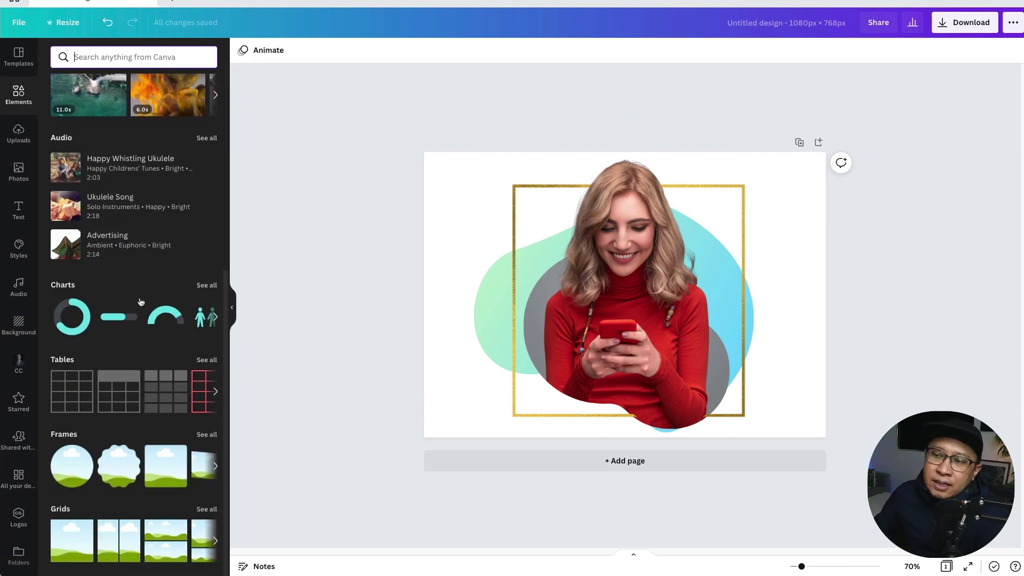
scroll(153, 379, "up", 7)
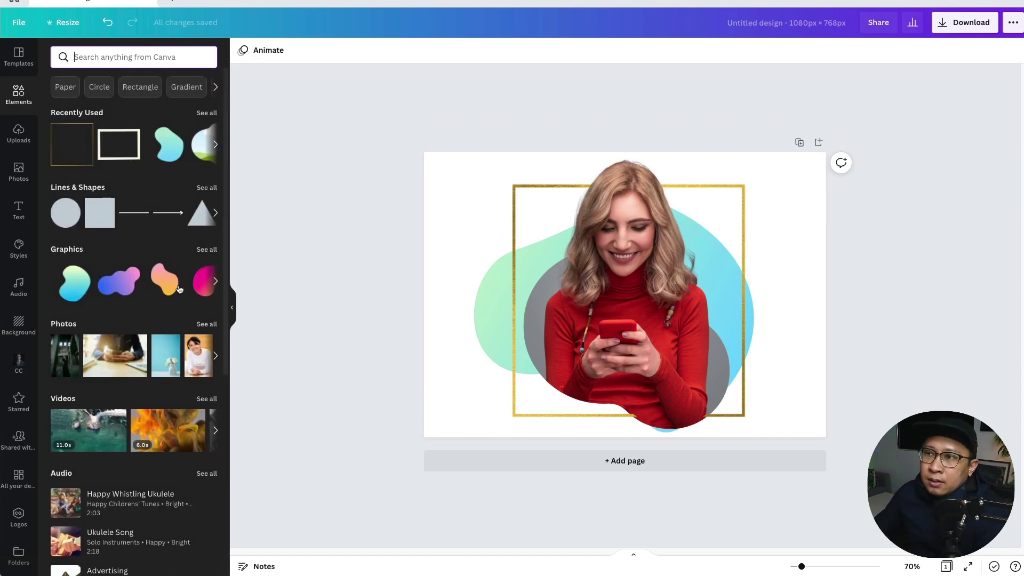
left_click(19, 134)
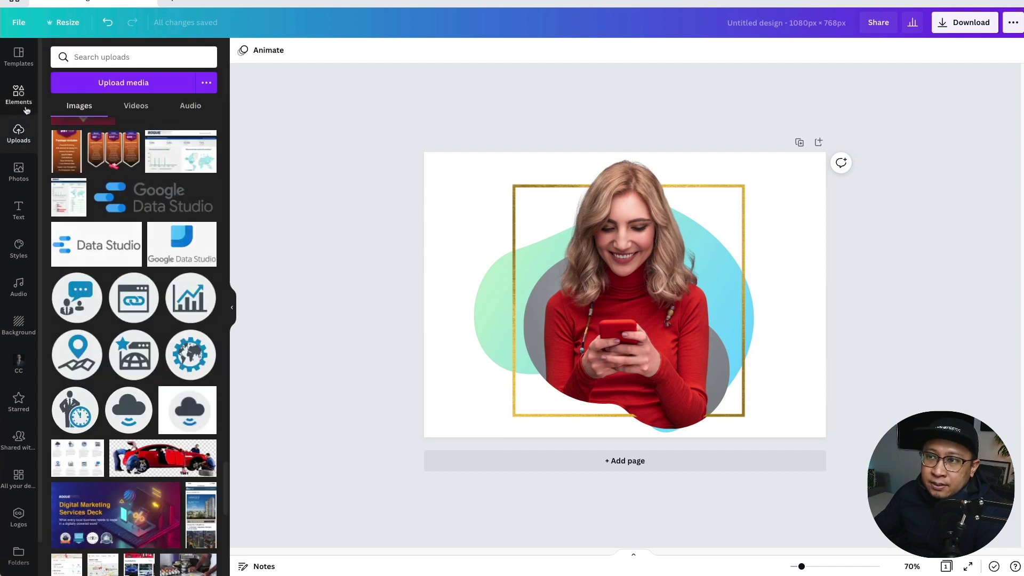
left_click(25, 106)
left_click(18, 58)
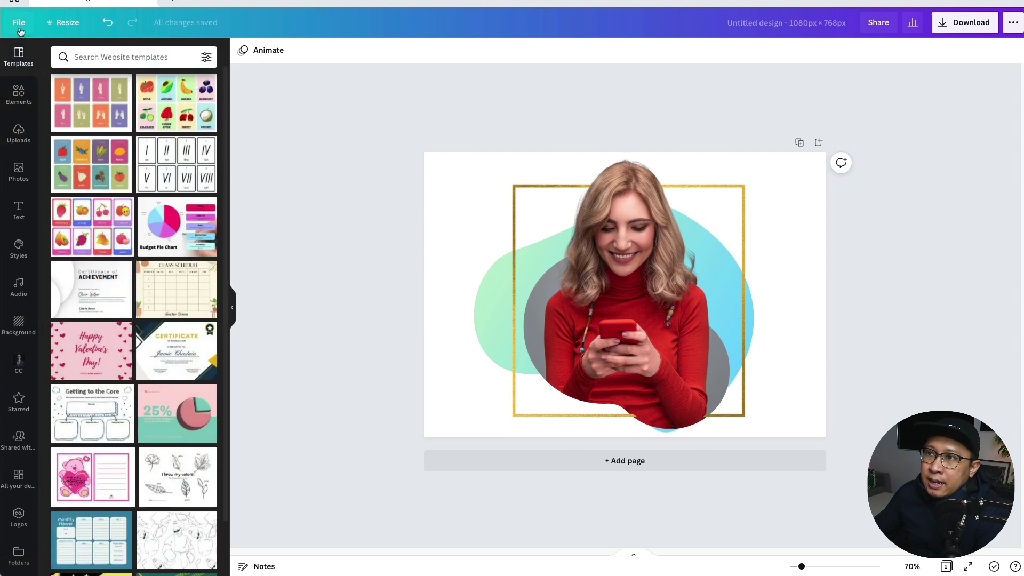
left_click(18, 23)
left_click(69, 33)
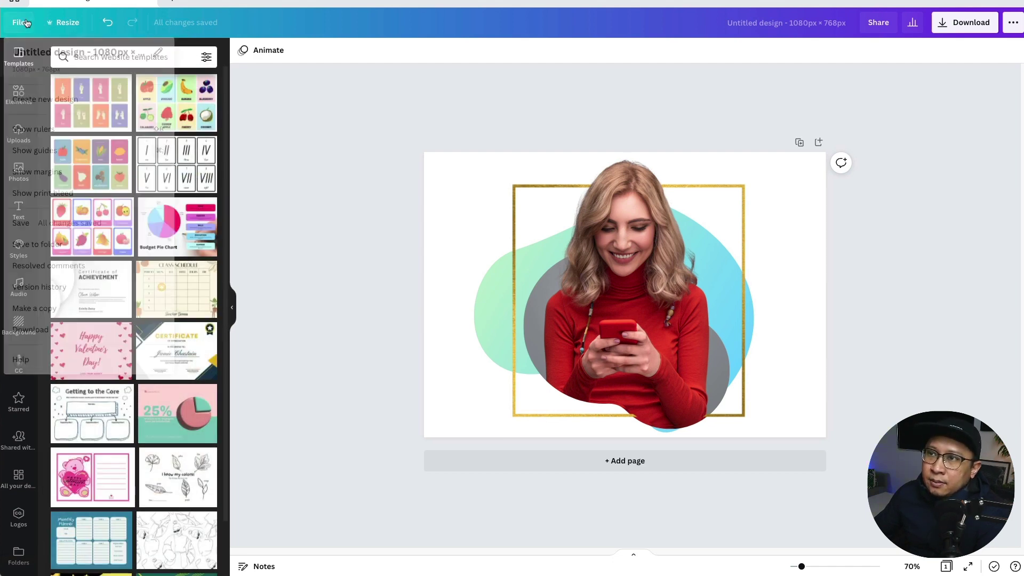
From Canva's home page, open the 1080 Square design and create a copy of it resized to 1080 × 768 px
left_click(153, 6)
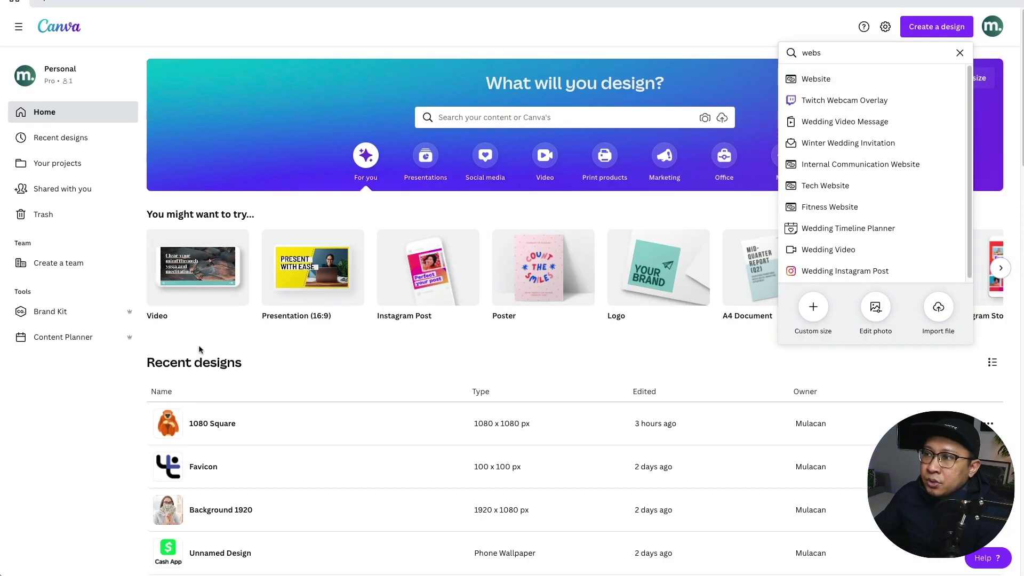
left_click(959, 52)
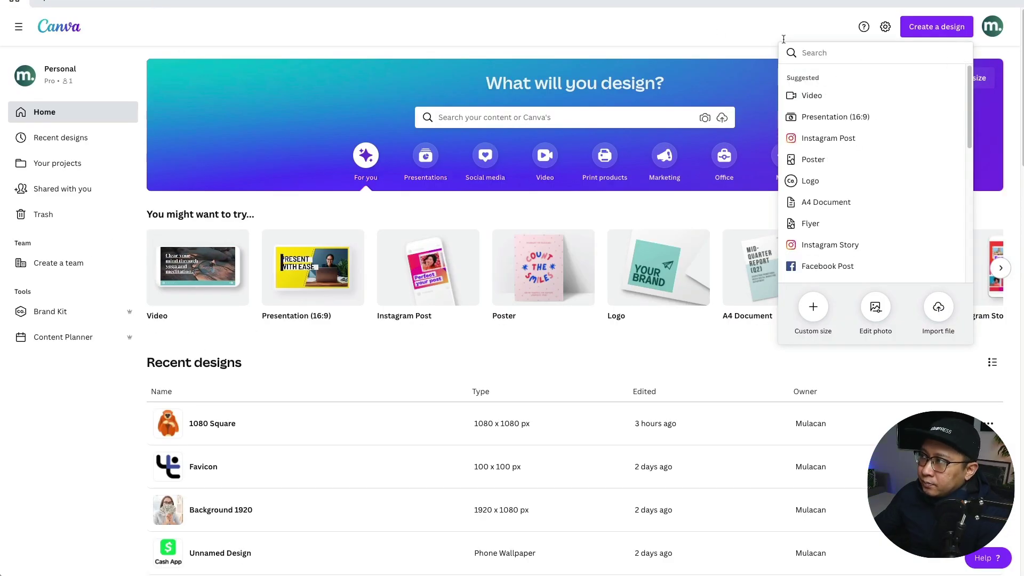
left_click(716, 33)
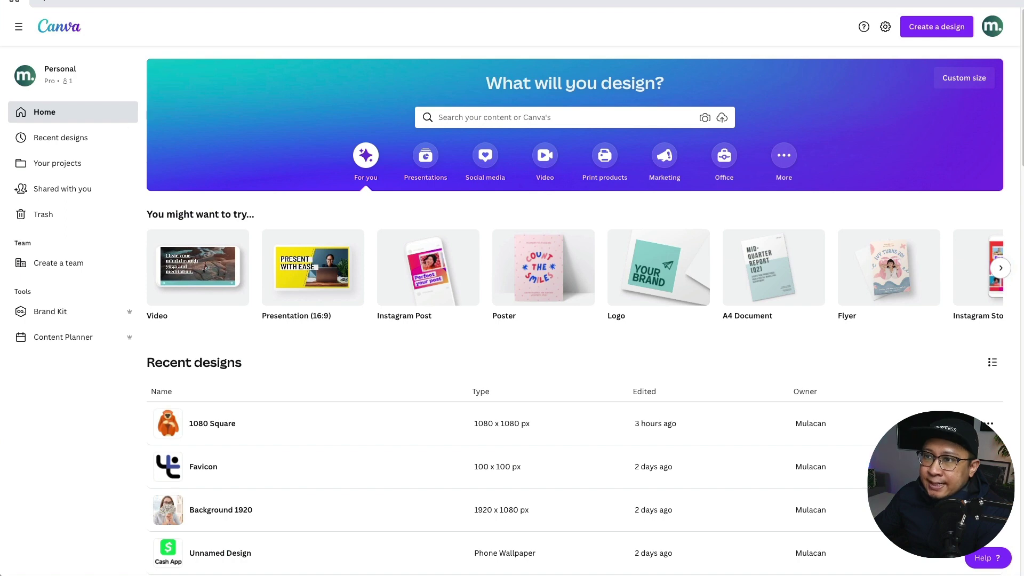
left_click(223, 430)
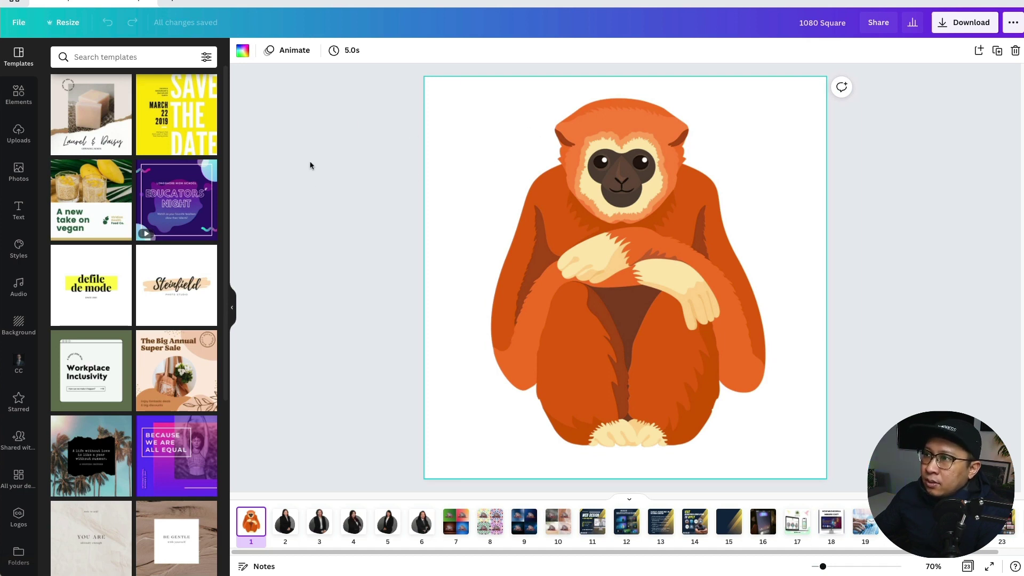
left_click(63, 25)
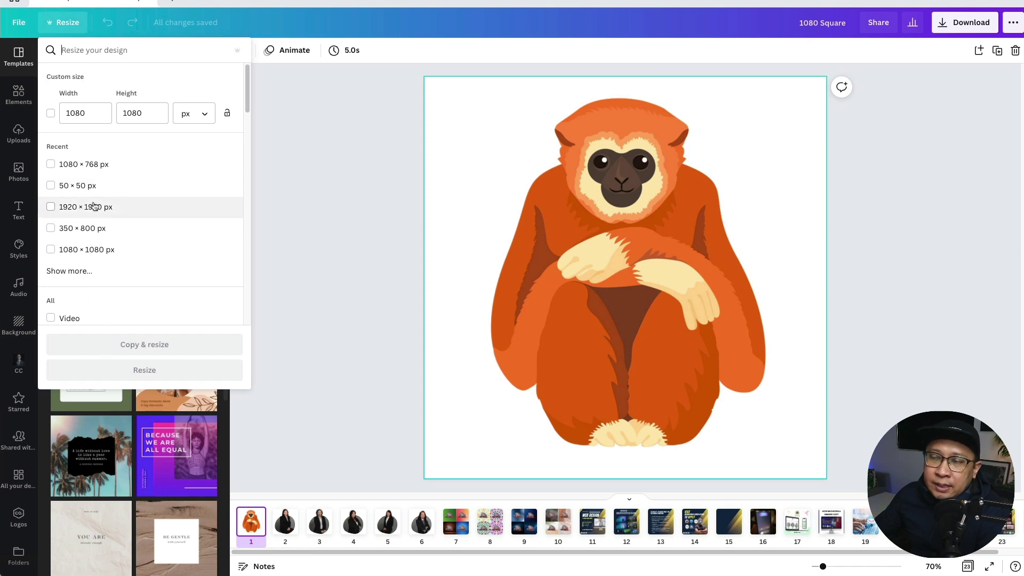
left_click(89, 172)
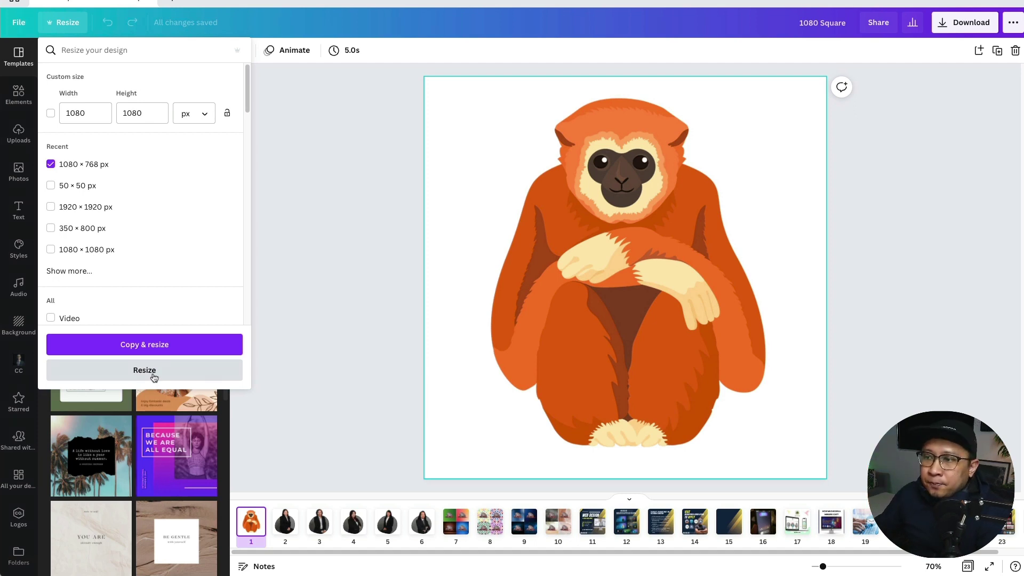
left_click(148, 346)
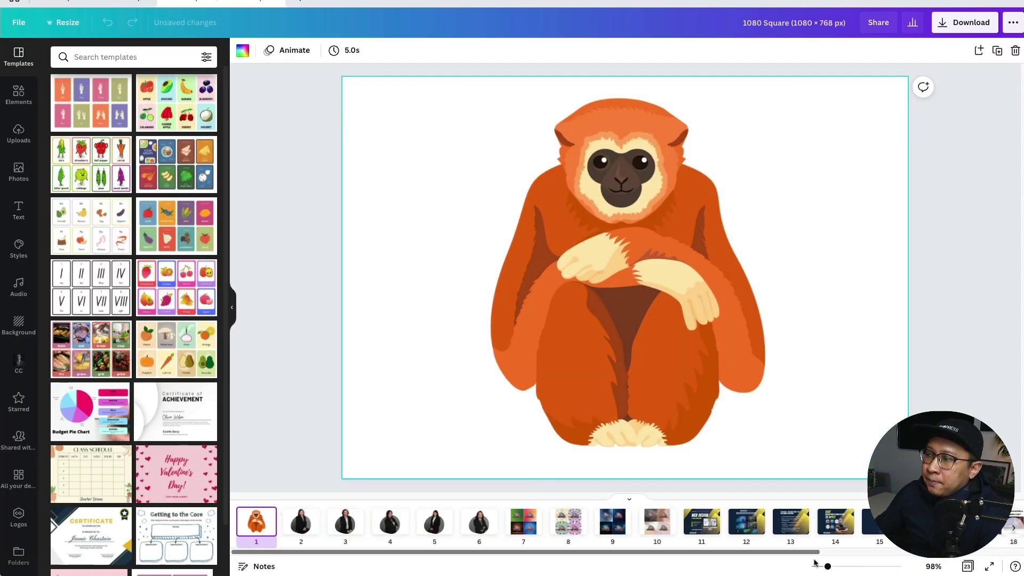
Inspect page 12 of the resized copy and return to its first page with the orange ape
left_click(746, 522)
left_click(791, 521)
left_click(736, 528)
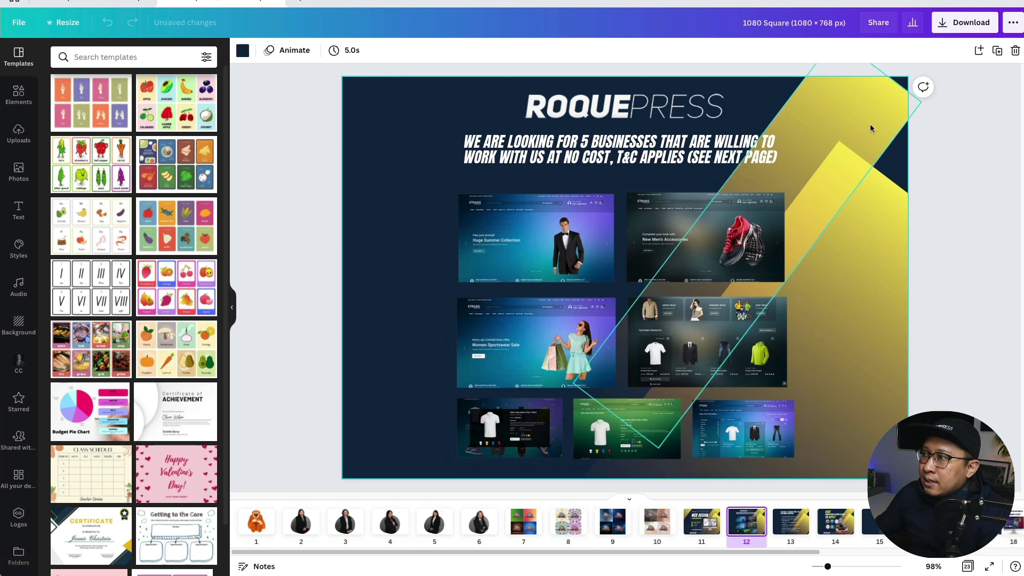
left_click(256, 525)
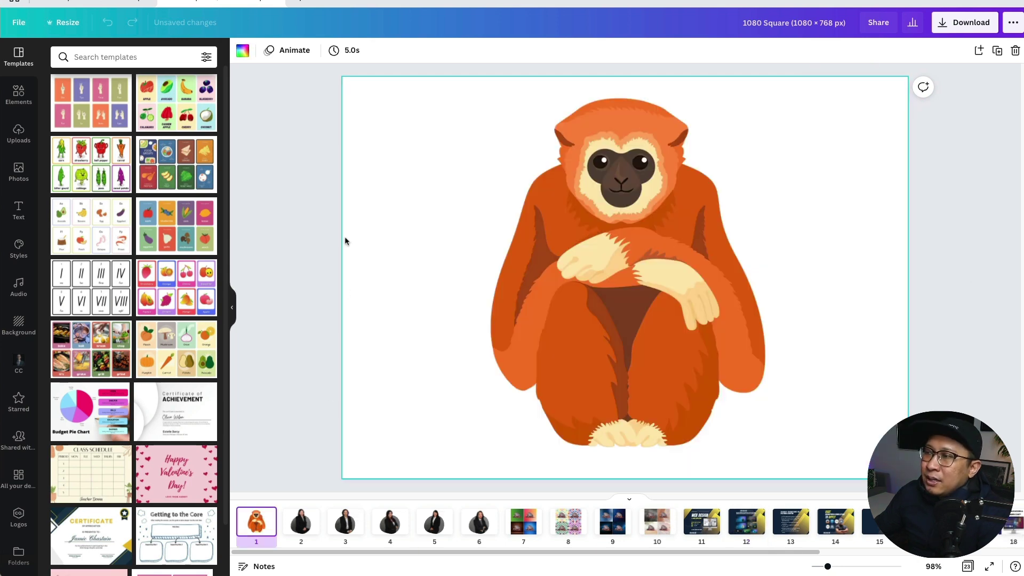
Return to Canva's home page and view the Mulacan Brand Kit and the Content Planner calendar
left_click(22, 33)
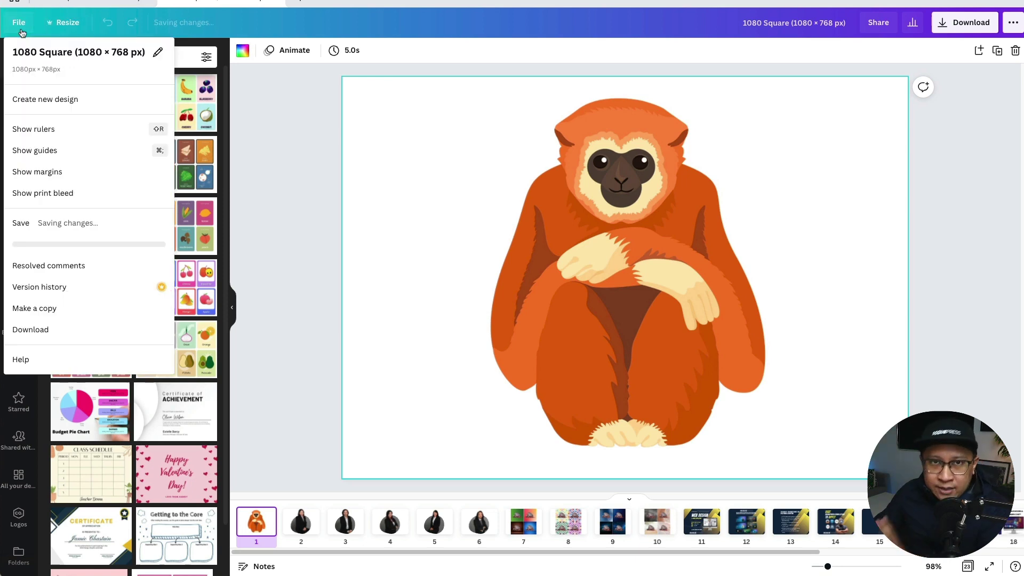
left_click(22, 29)
left_click(93, 2)
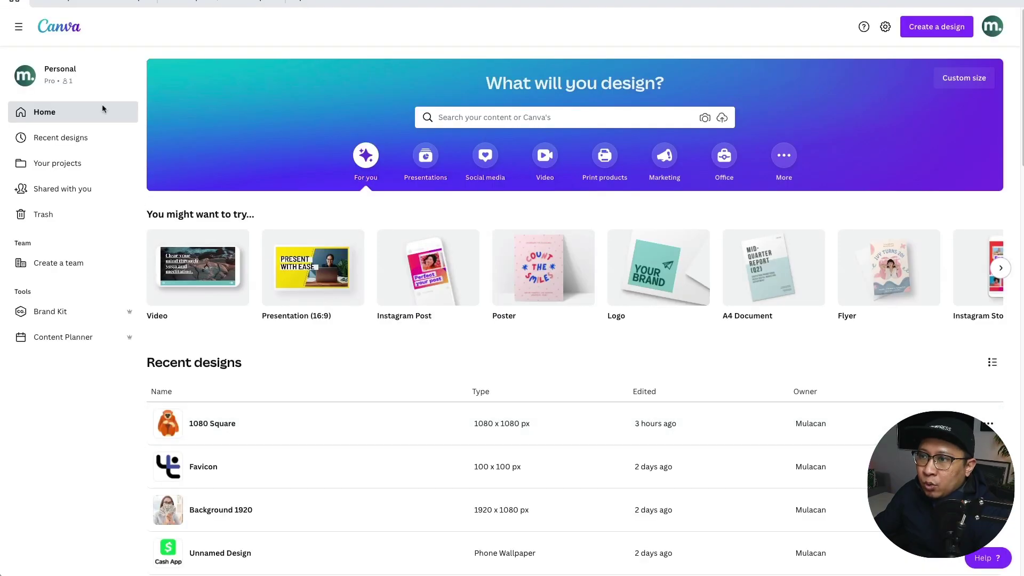
left_click(72, 314)
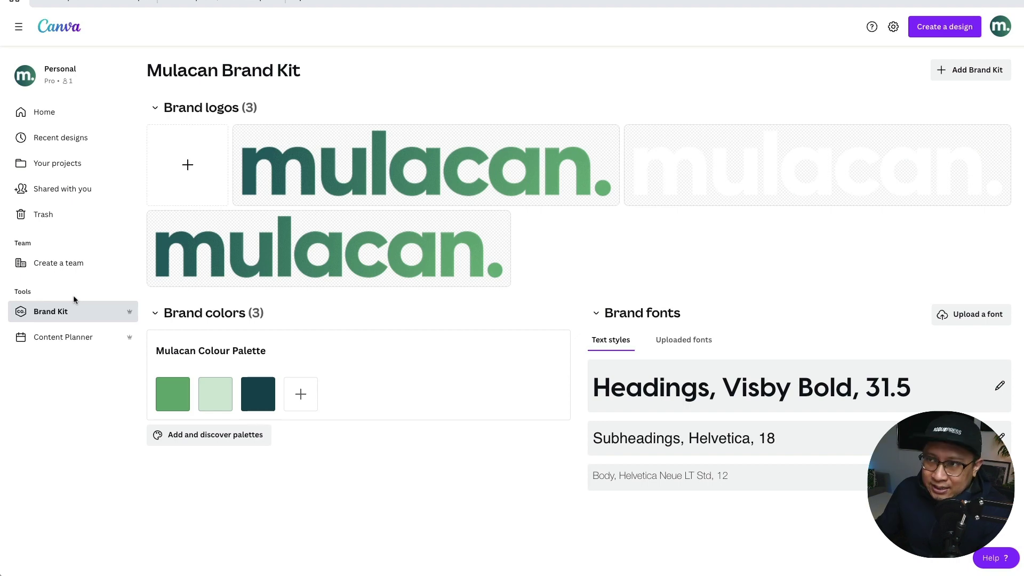
left_click(84, 338)
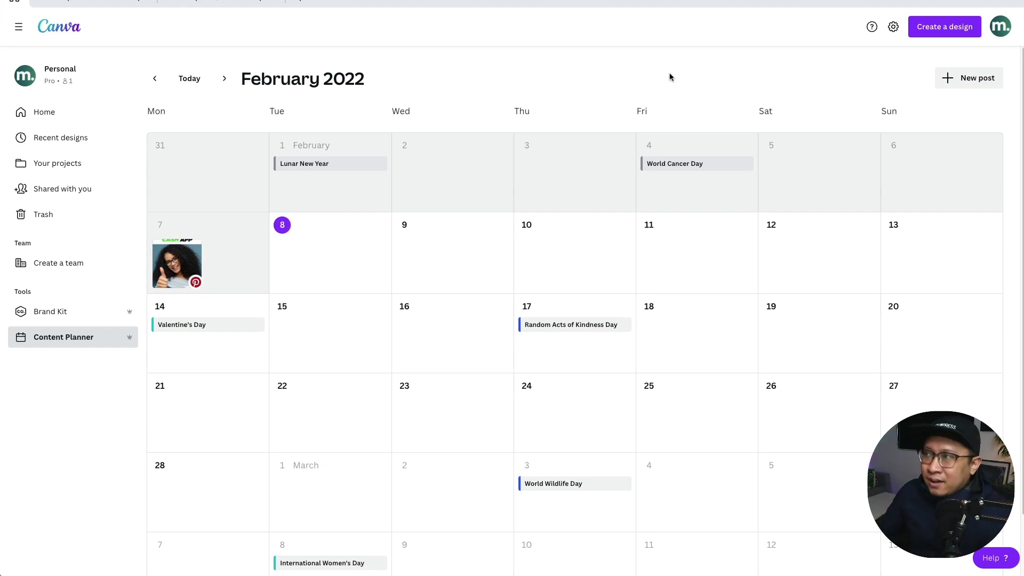
scroll(909, 301, "down", 2)
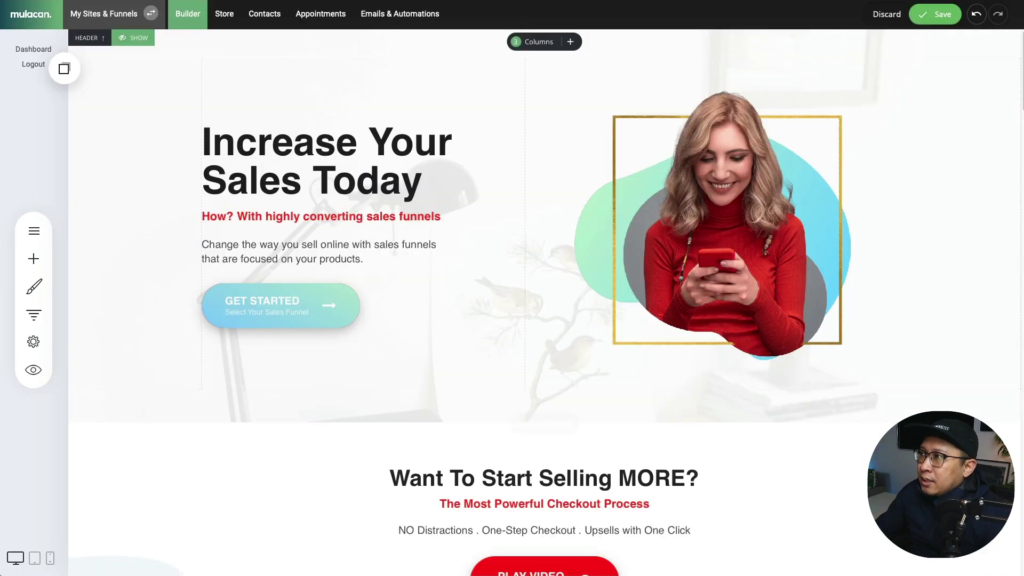
In a new Safari tab, find the Canva Pro page by searching for "canva pro", and return to the Mulacan page builder
key("super+t")
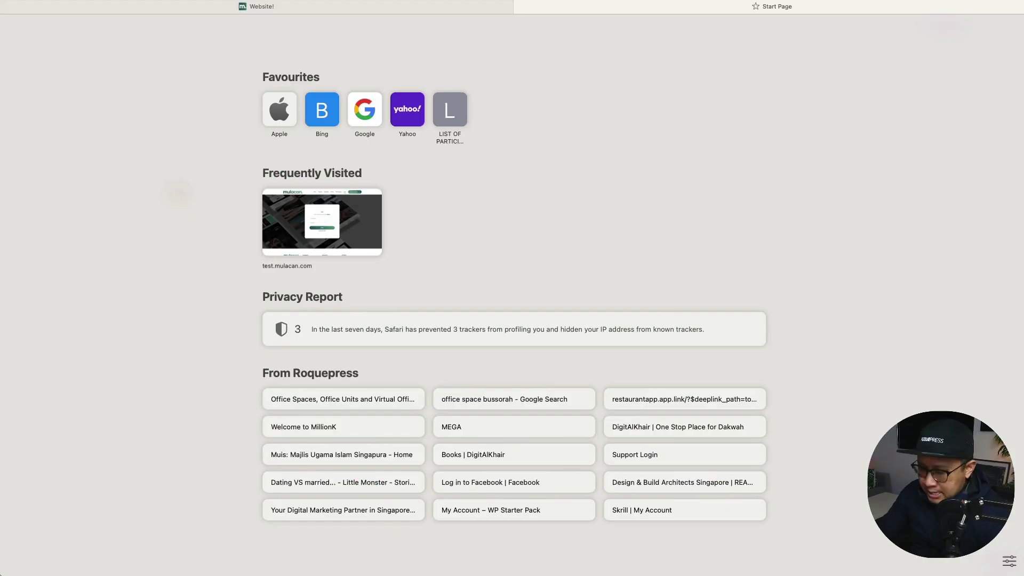
type("canva pro")
key("Return")
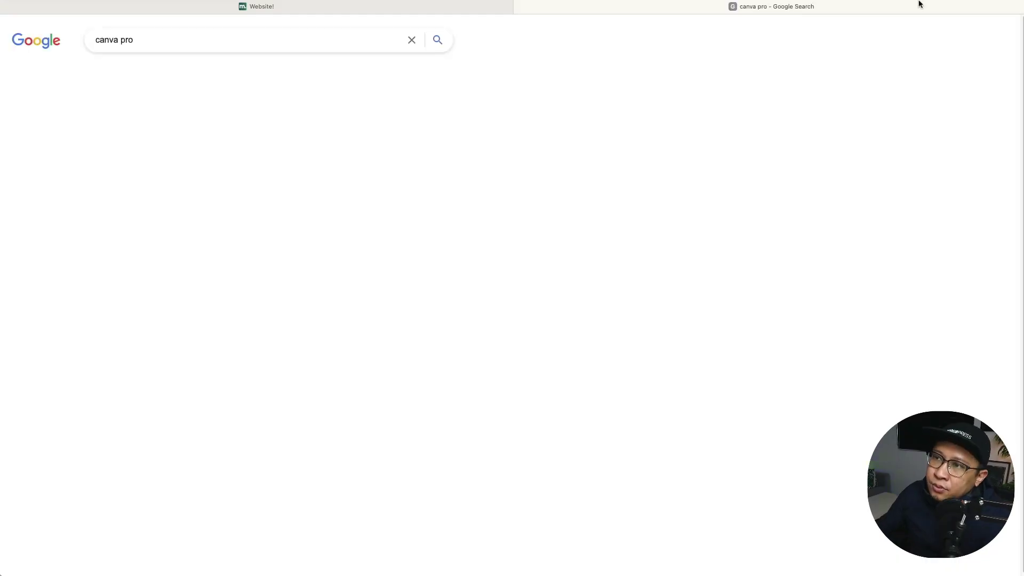
left_click(136, 135)
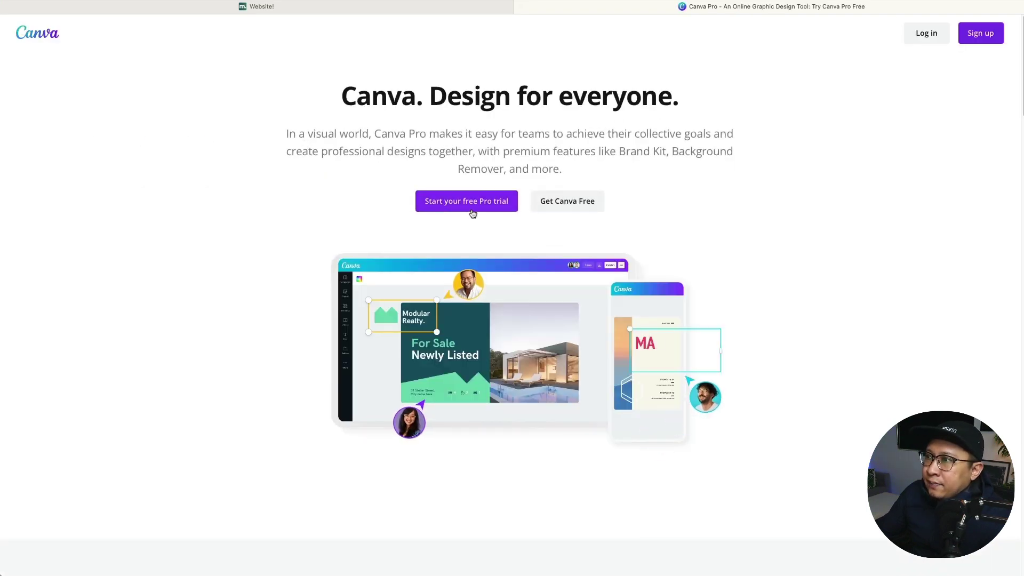
left_click(477, 206)
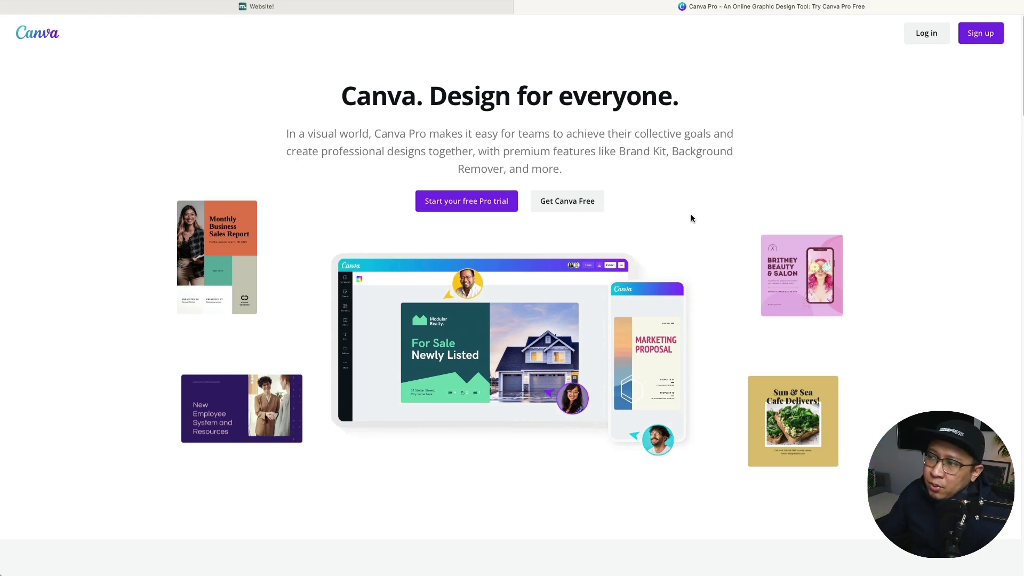
mouse_move(306, 15)
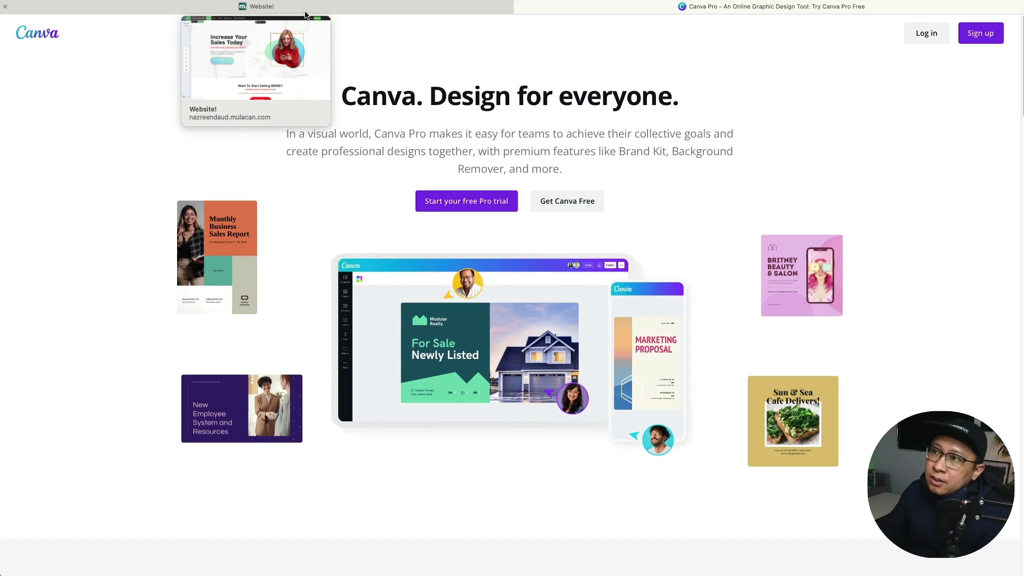
left_click(305, 12)
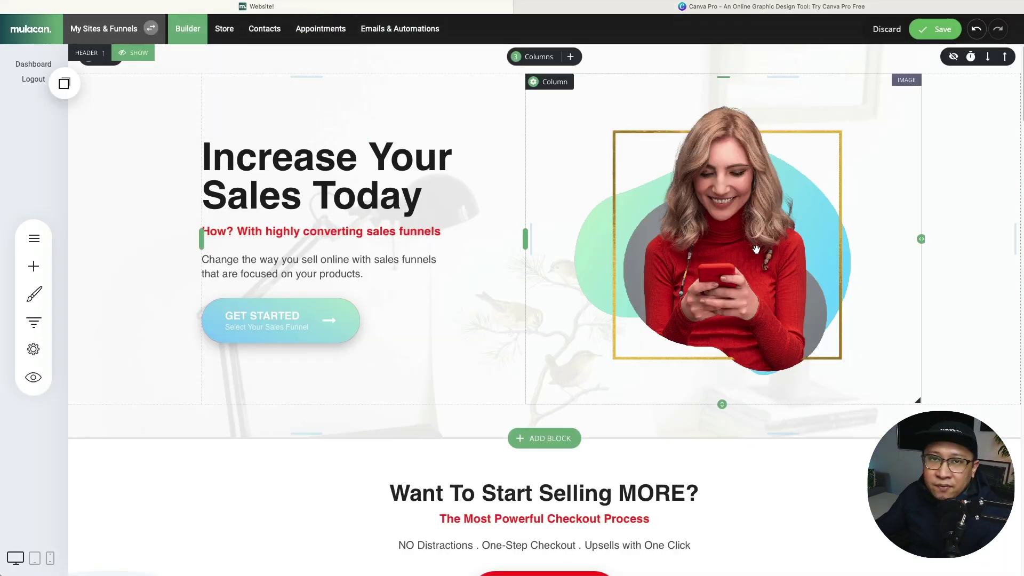